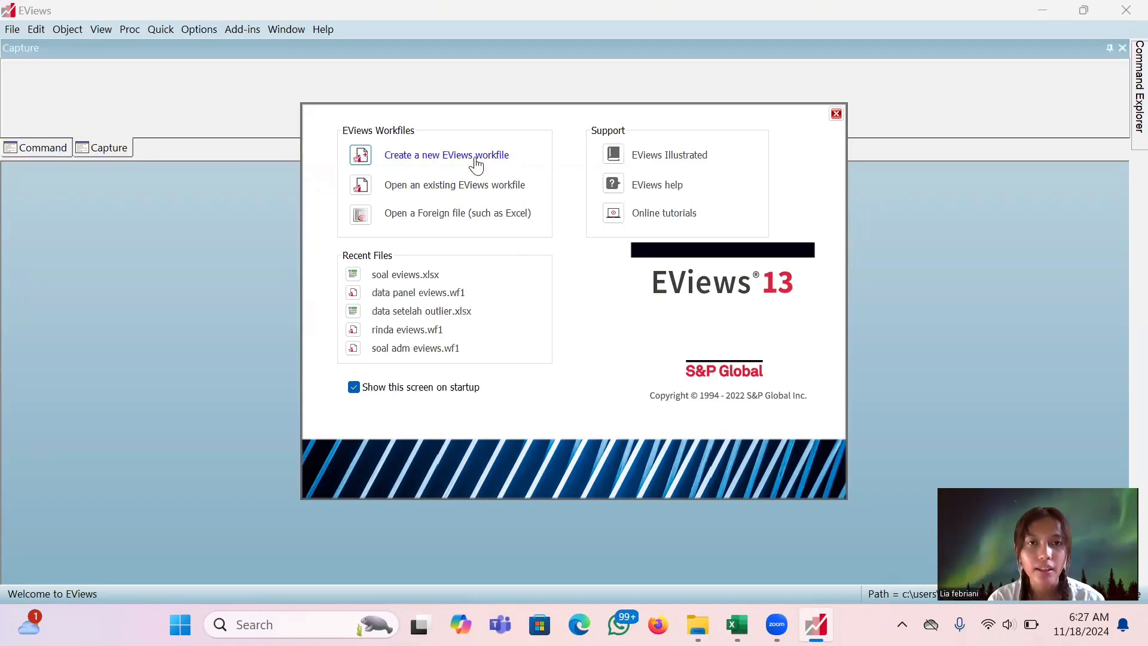
- Start a new EViews workfile with the Balanced Panel structure type
left_click(476, 157)
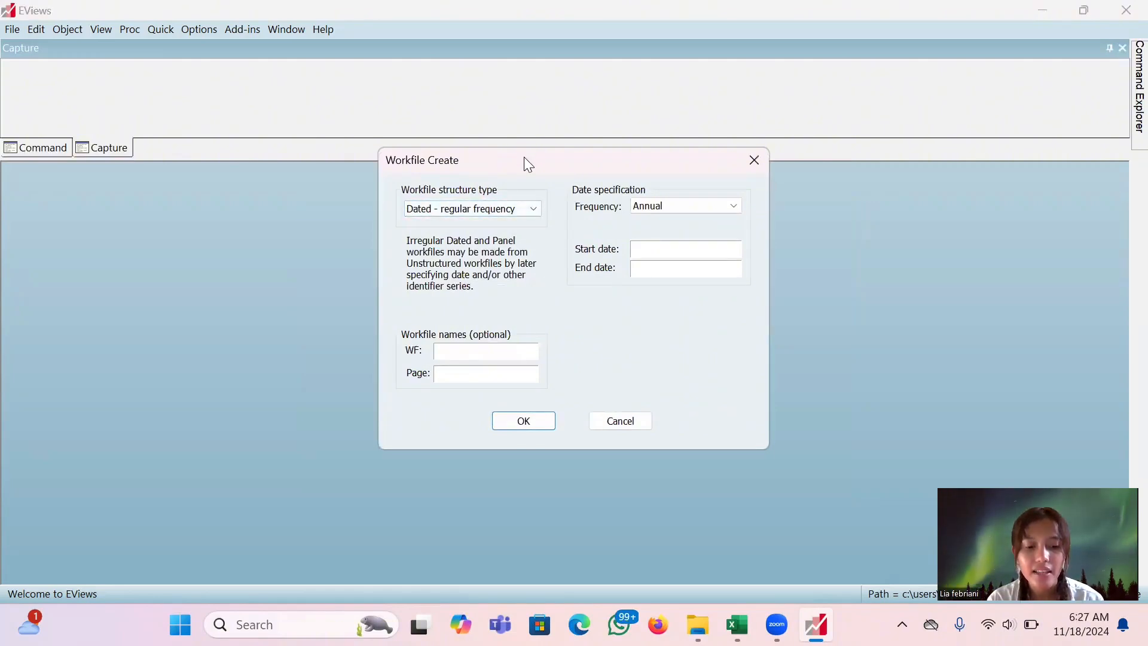
left_click(512, 210)
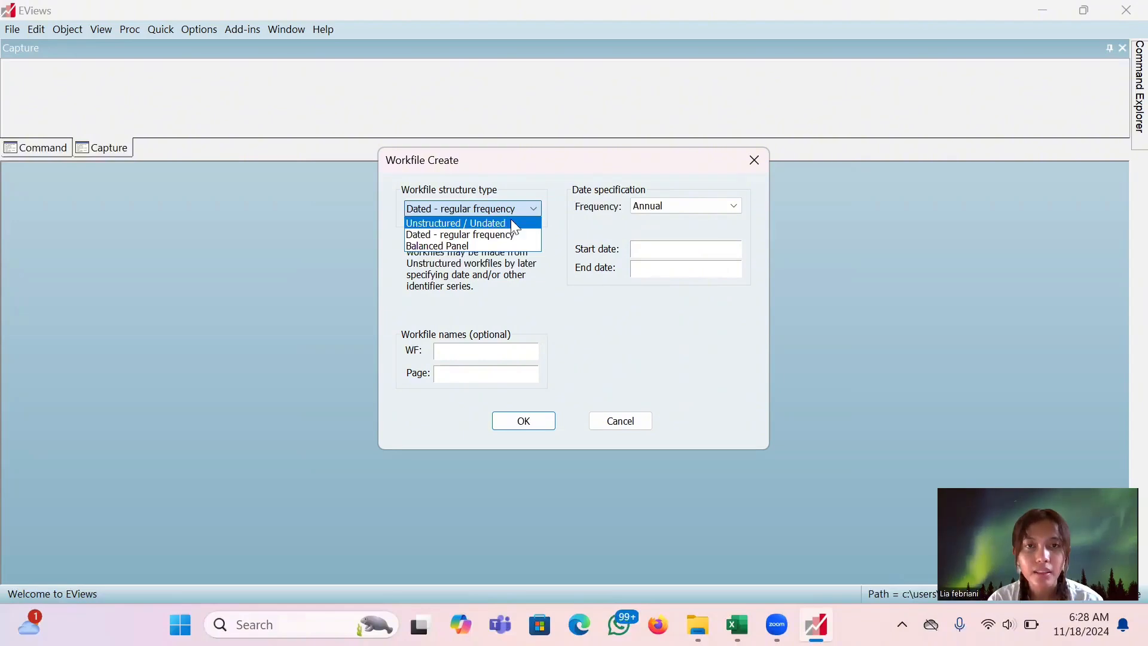
left_click(494, 245)
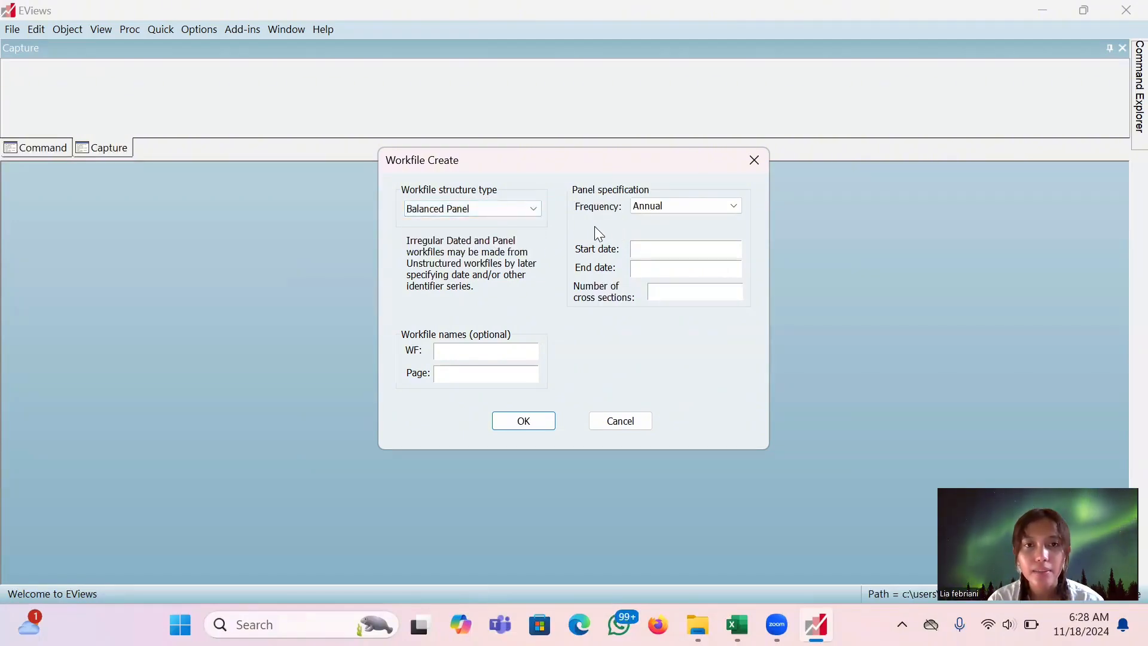
- Check the first year in the Tahun column of the Excel workbook, then set the panel's start date to 1935 in EViews
left_click(662, 252)
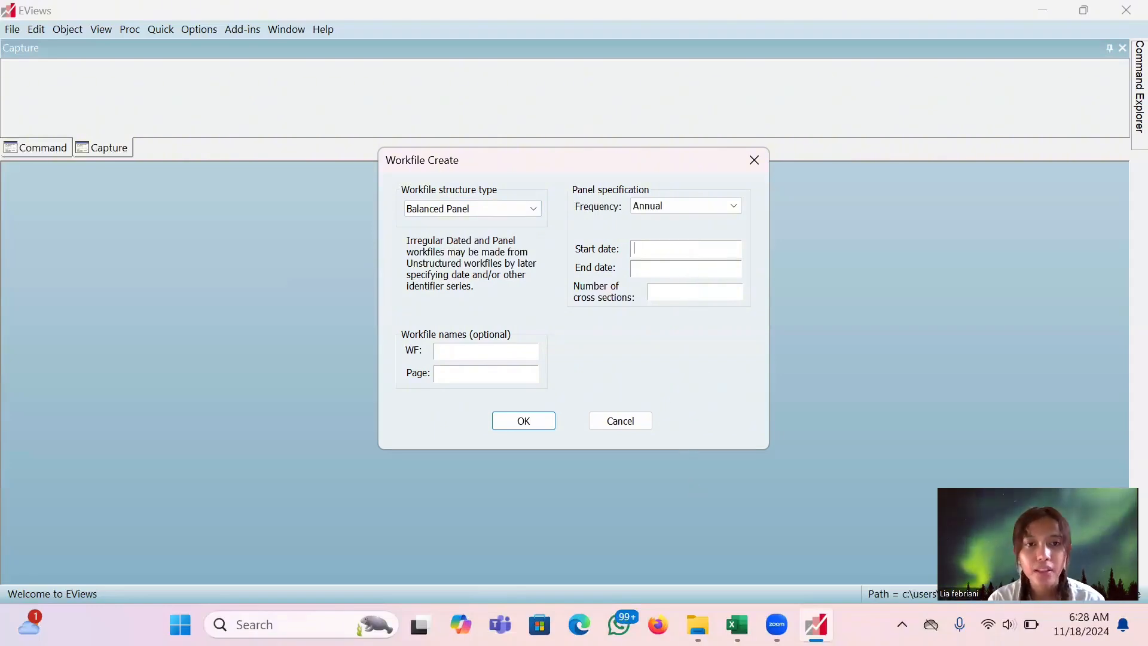
key("alt+Tab")
scroll(477, 341, "down", 1)
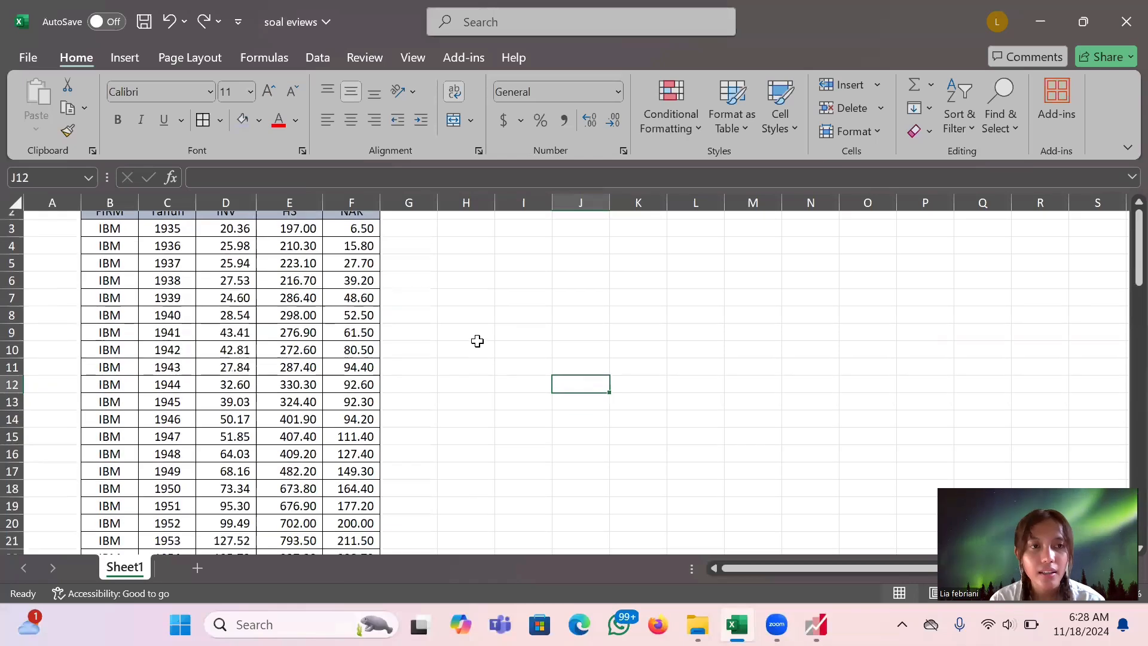
scroll(477, 341, "up", 1)
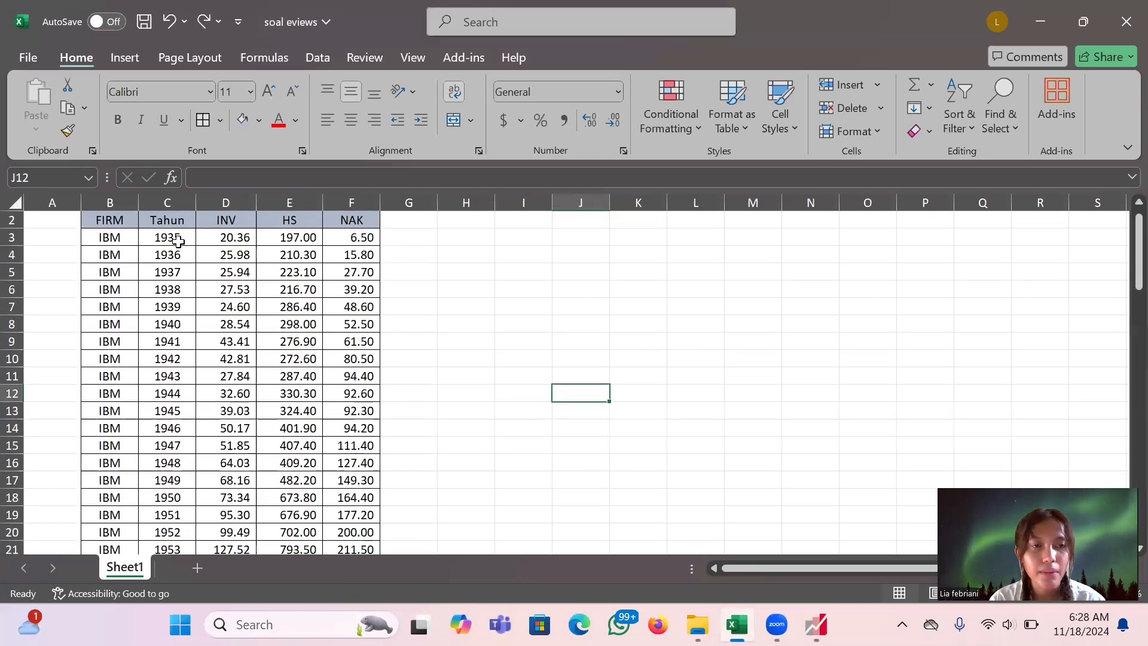
left_click(178, 241)
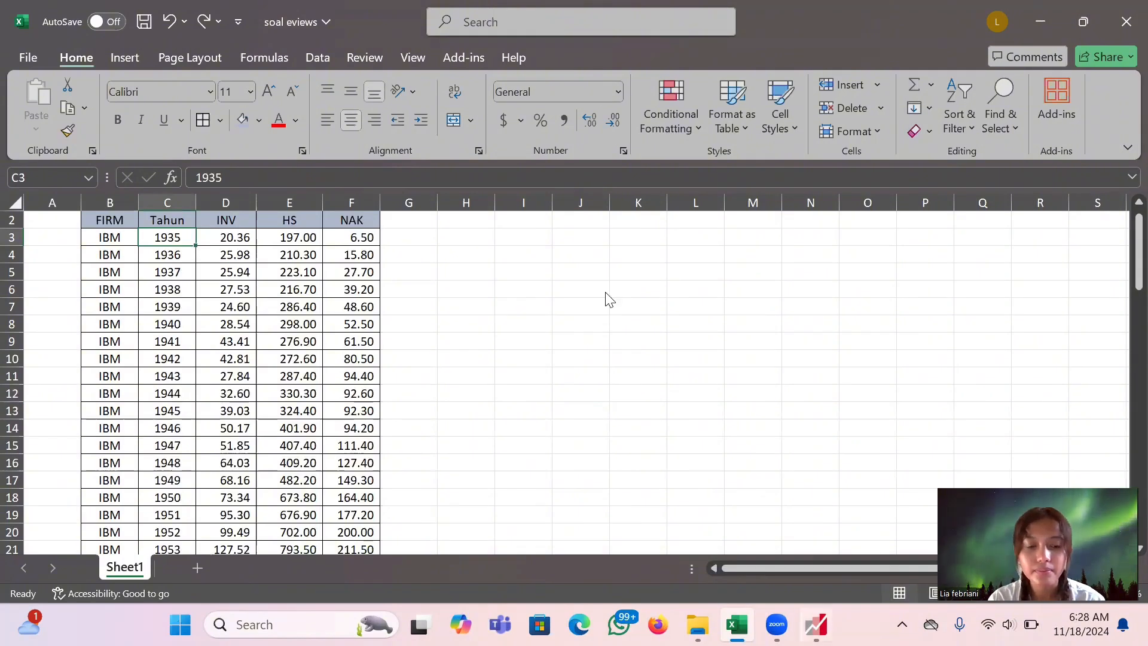
left_click(817, 625)
type("3")
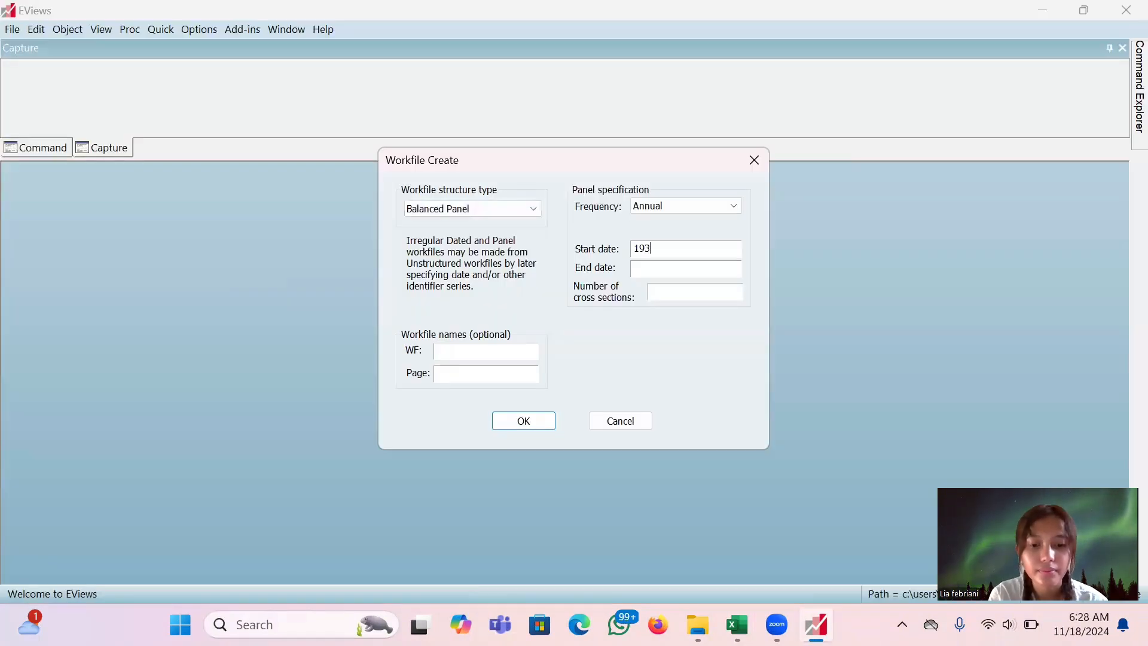
type("5")
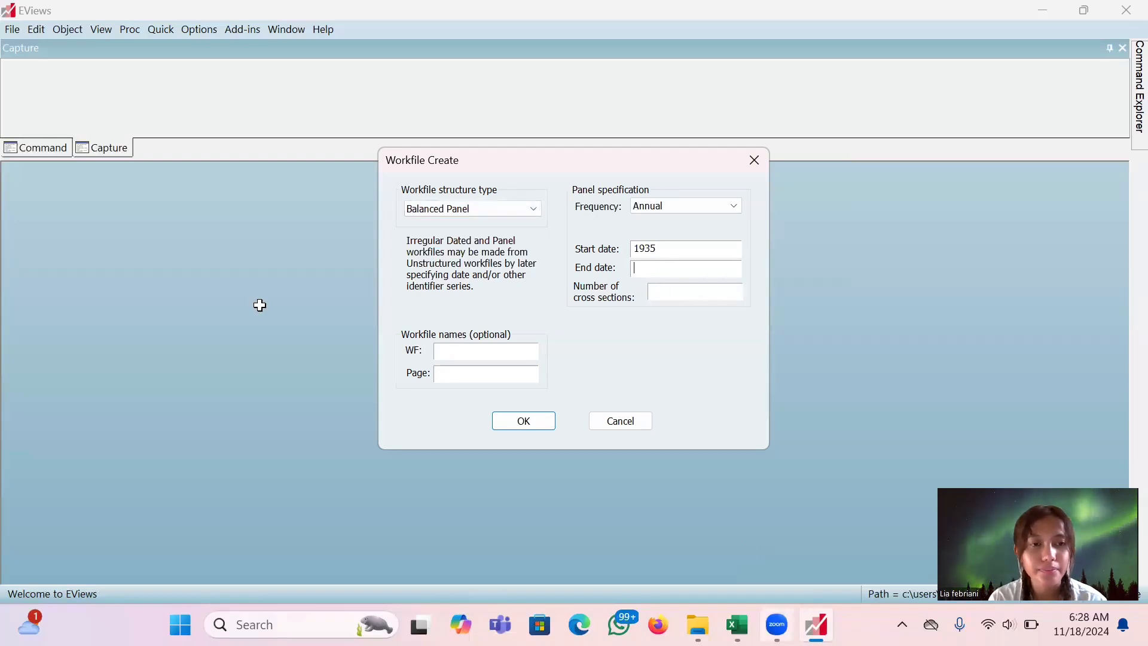
- Check the last year for a firm in the Excel workbook and set the panel's end date to 1954 in EViews
key("alt+Tab")
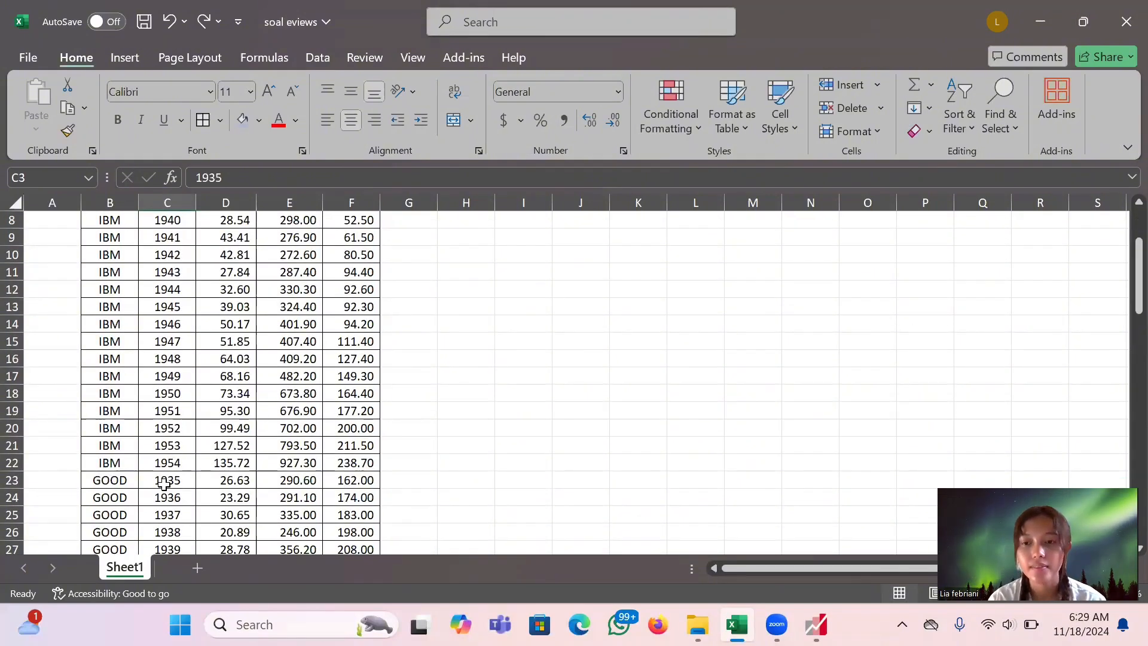
left_click(816, 624)
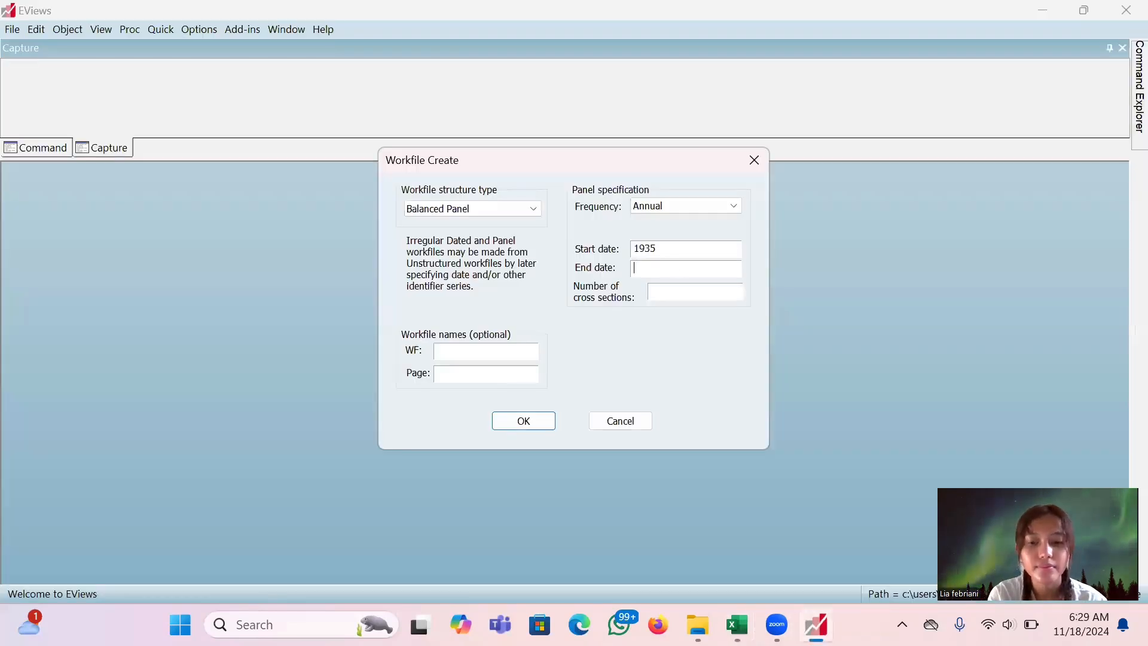
type("1954")
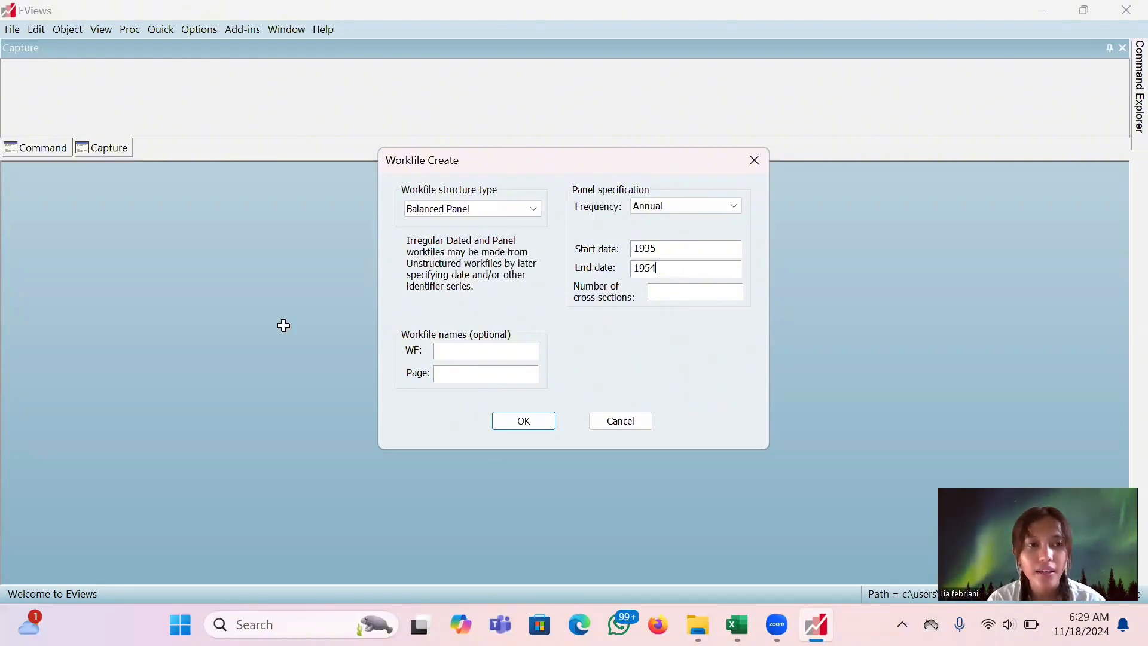
- Count the firms in the Excel data, set the number of cross sections to 4 in EViews and create the workfile
key("alt+Tab")
scroll(284, 326, "up", 2)
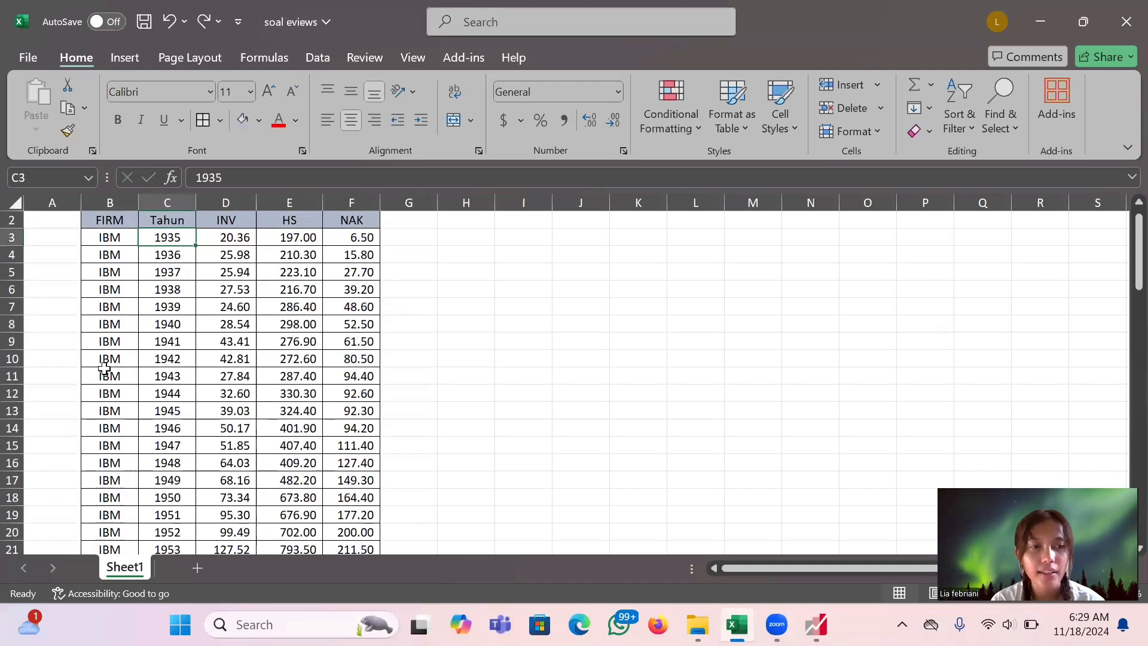
scroll(100, 425, "down", 5)
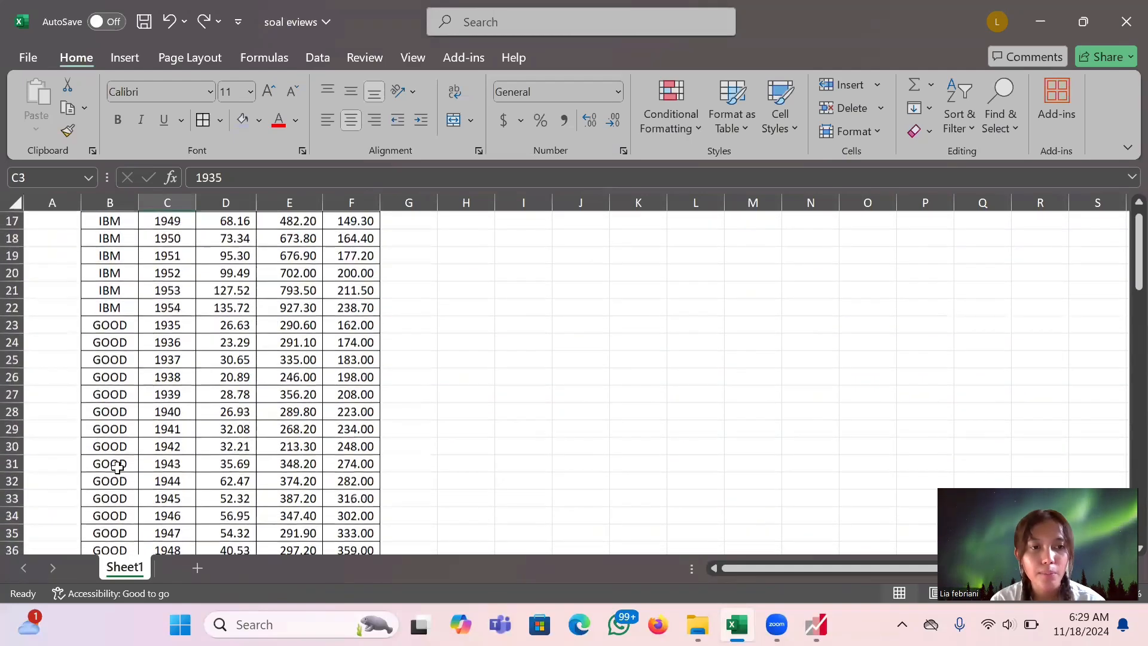
scroll(118, 467, "down", 6)
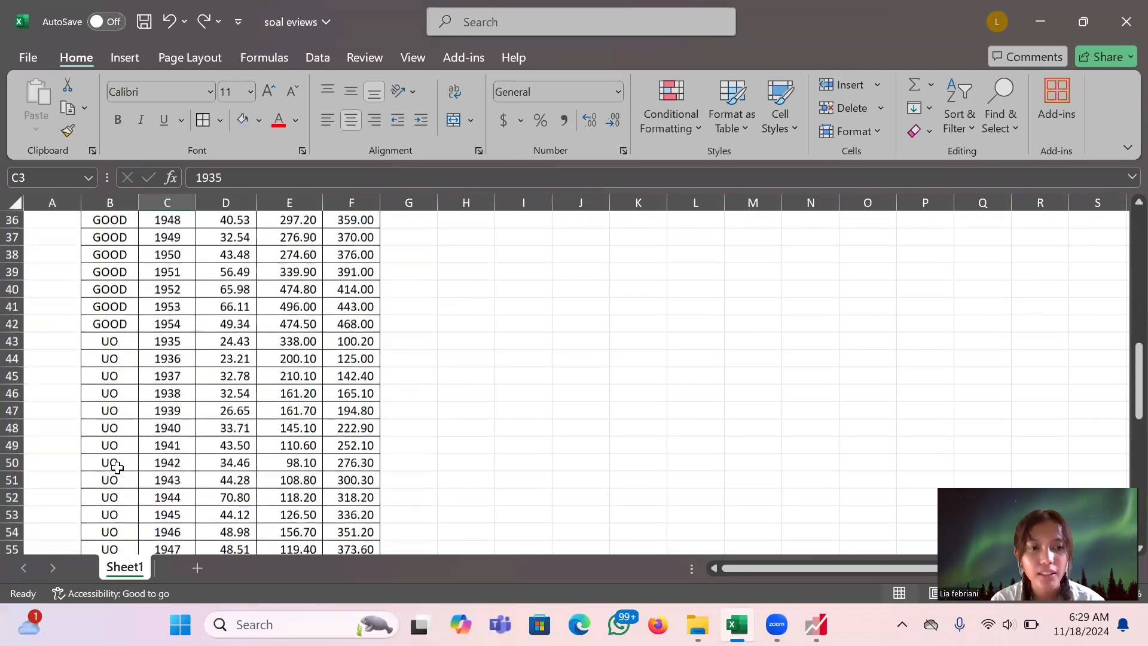
scroll(117, 467, "down", 10)
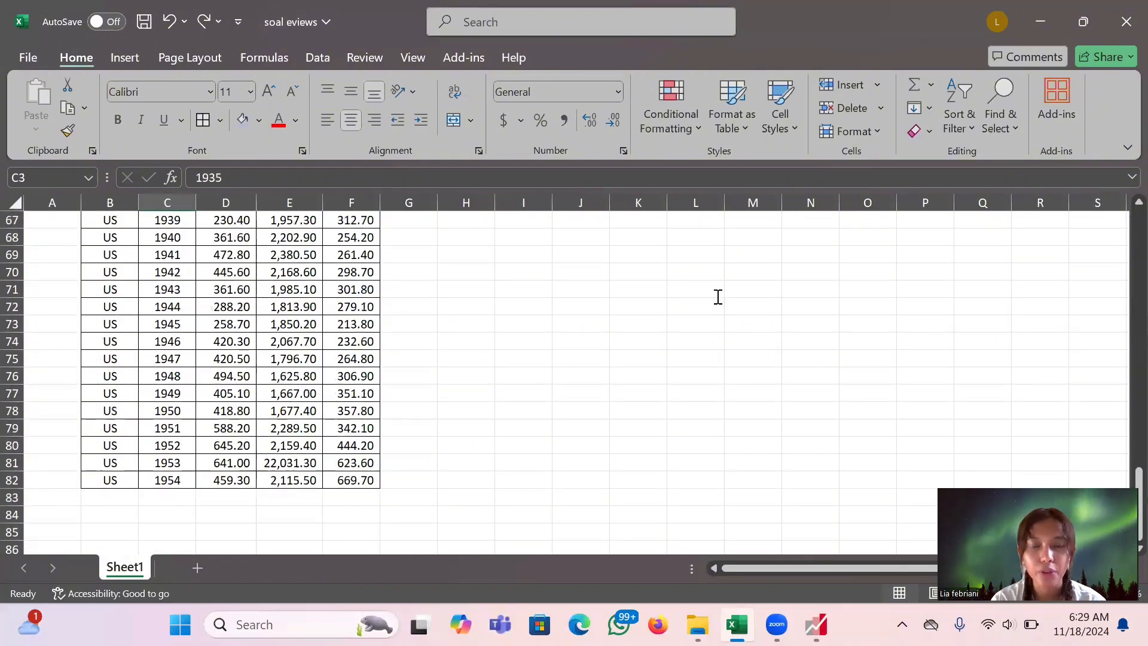
key("alt+Tab")
type("4")
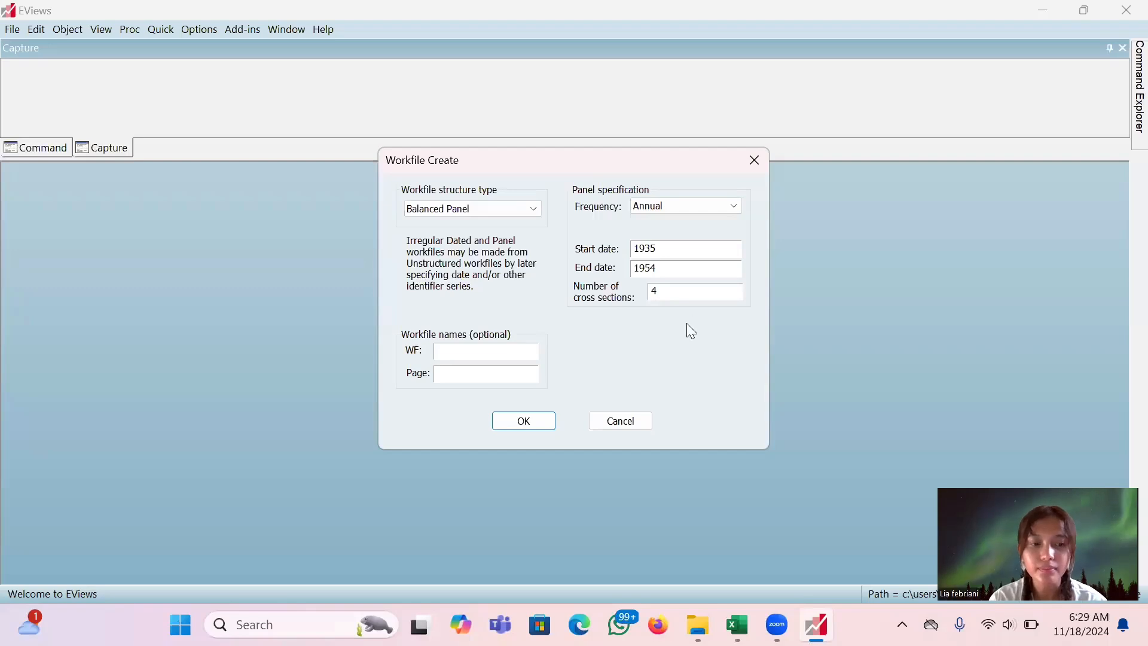
left_click(532, 420)
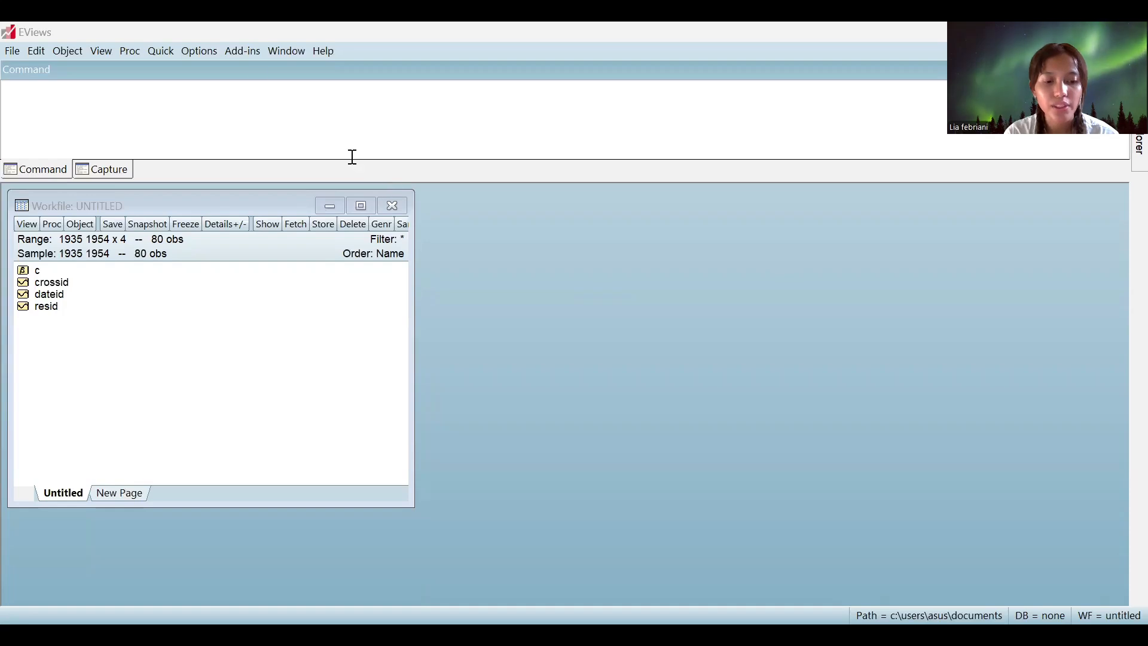
- Open an empty group beside the workfile and paste the copied INV, HS and NAK data from its first cell at 1 - 35
left_click(165, 52)
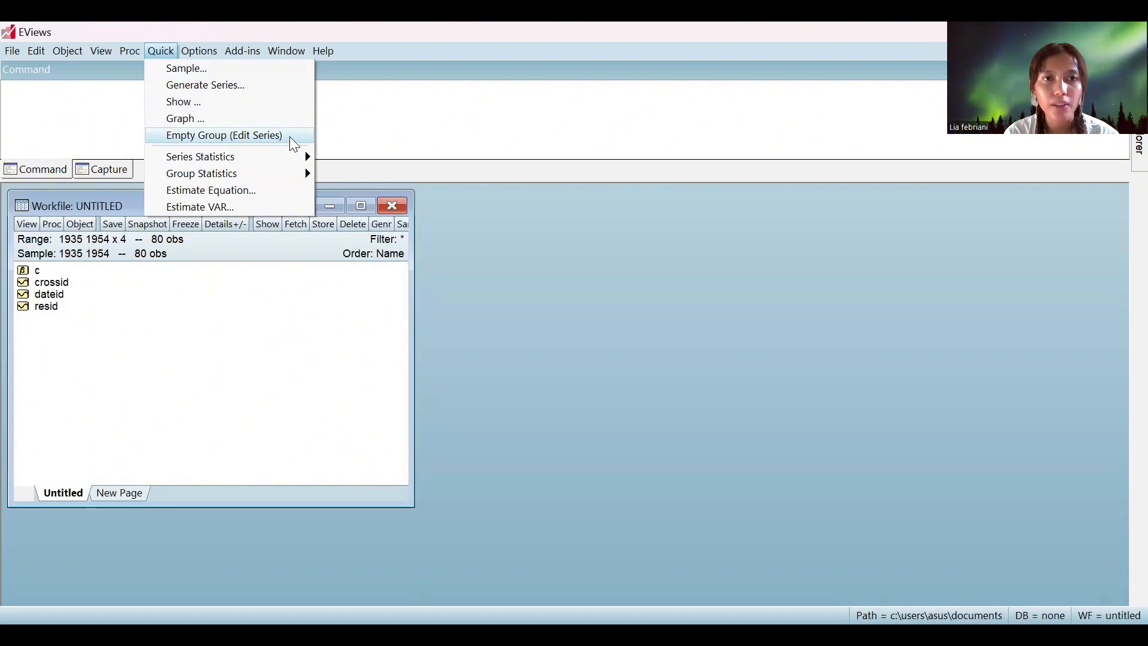
left_click(294, 141)
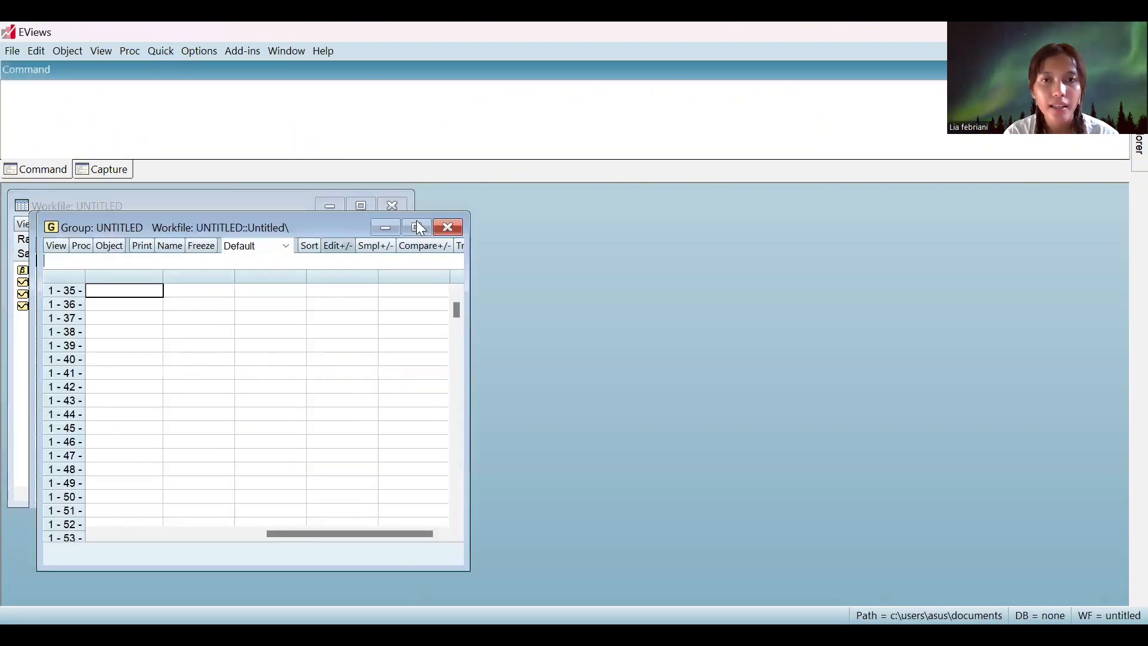
left_click(421, 229)
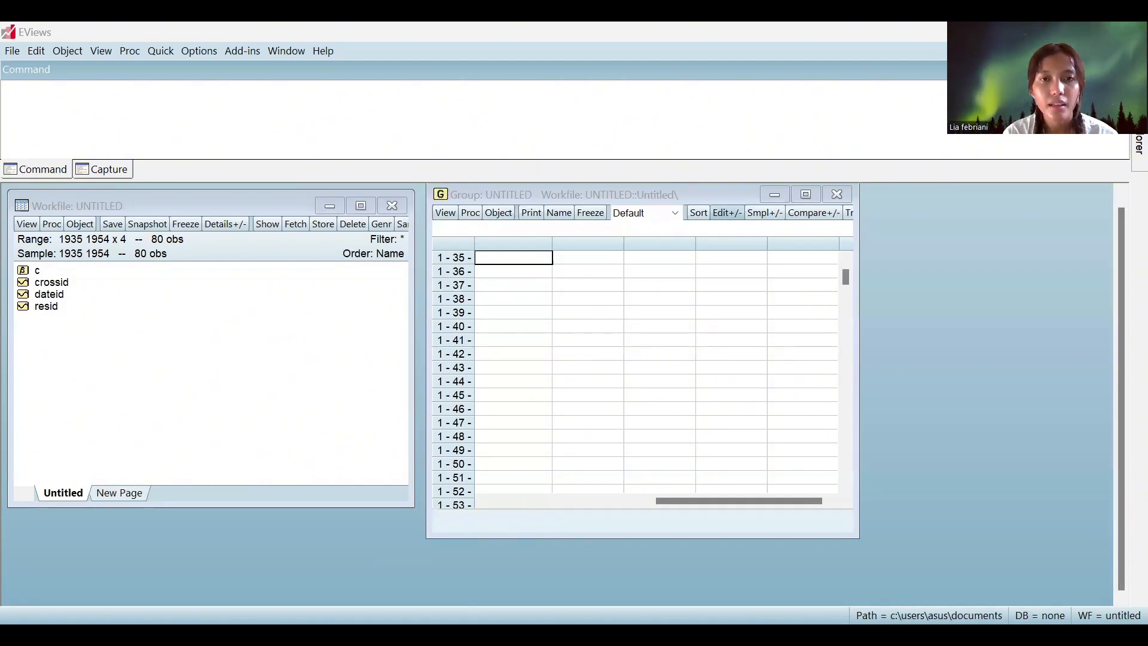
left_click(532, 259)
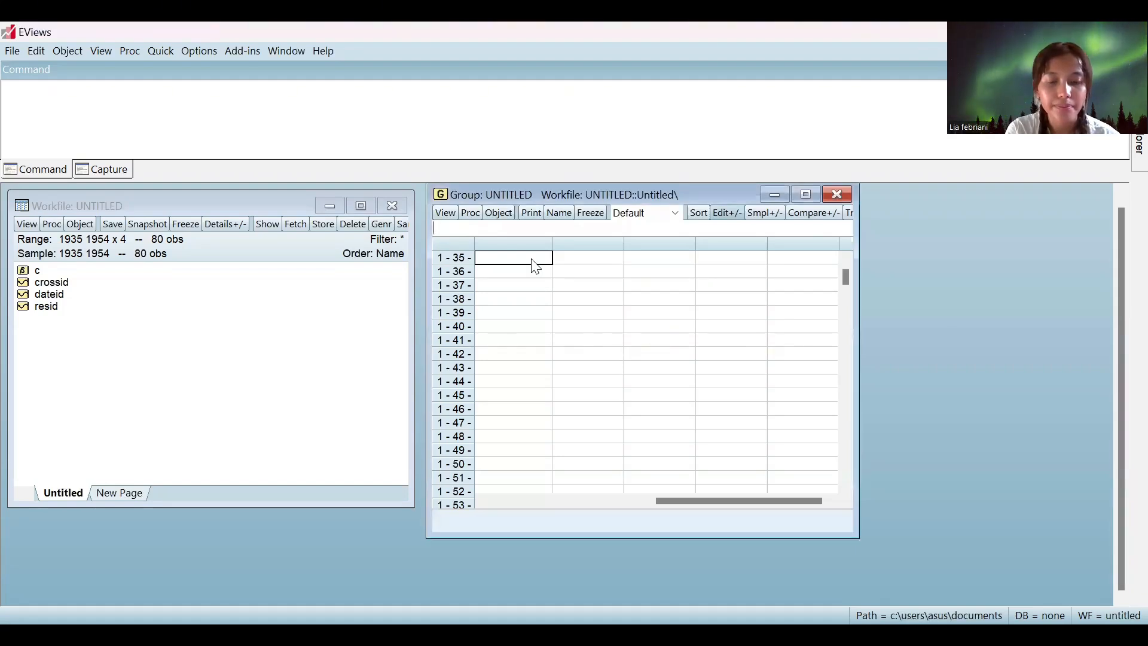
key("ctrl+v")
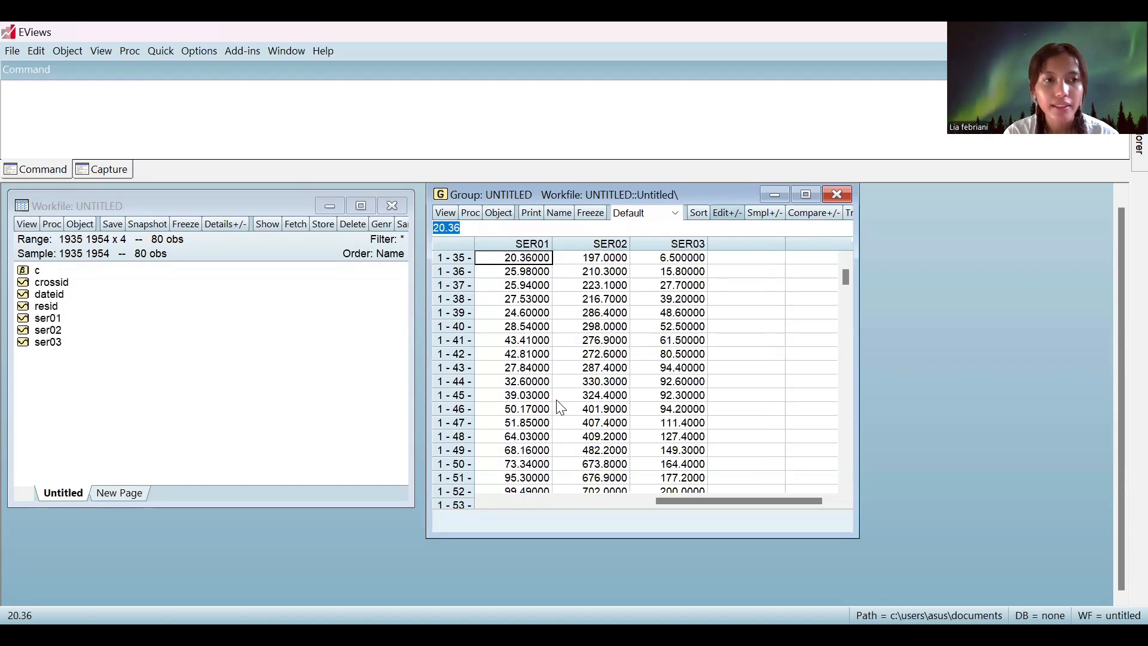
- Rename the series ser01 in the workfile as Inv
left_click(52, 320)
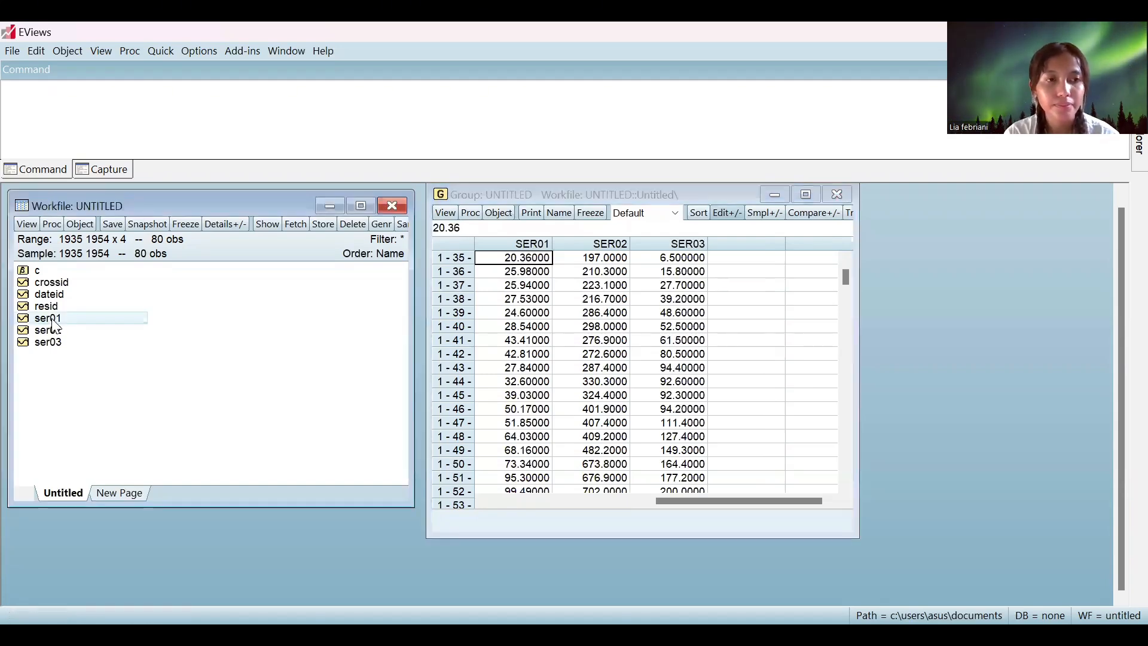
right_click(55, 326)
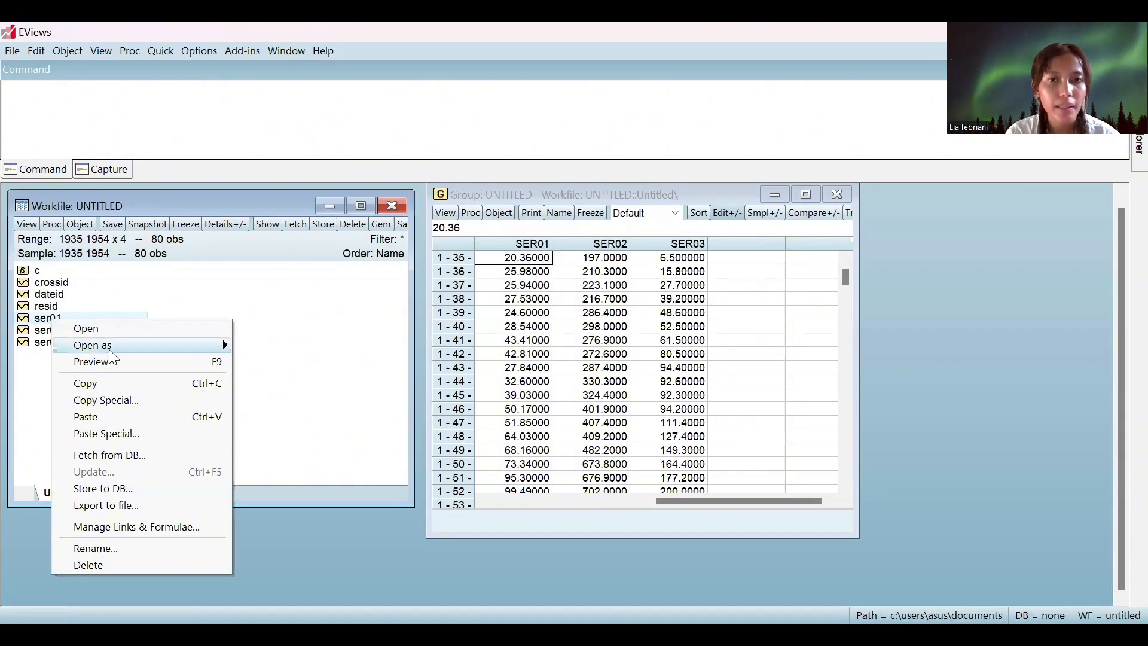
left_click(134, 548)
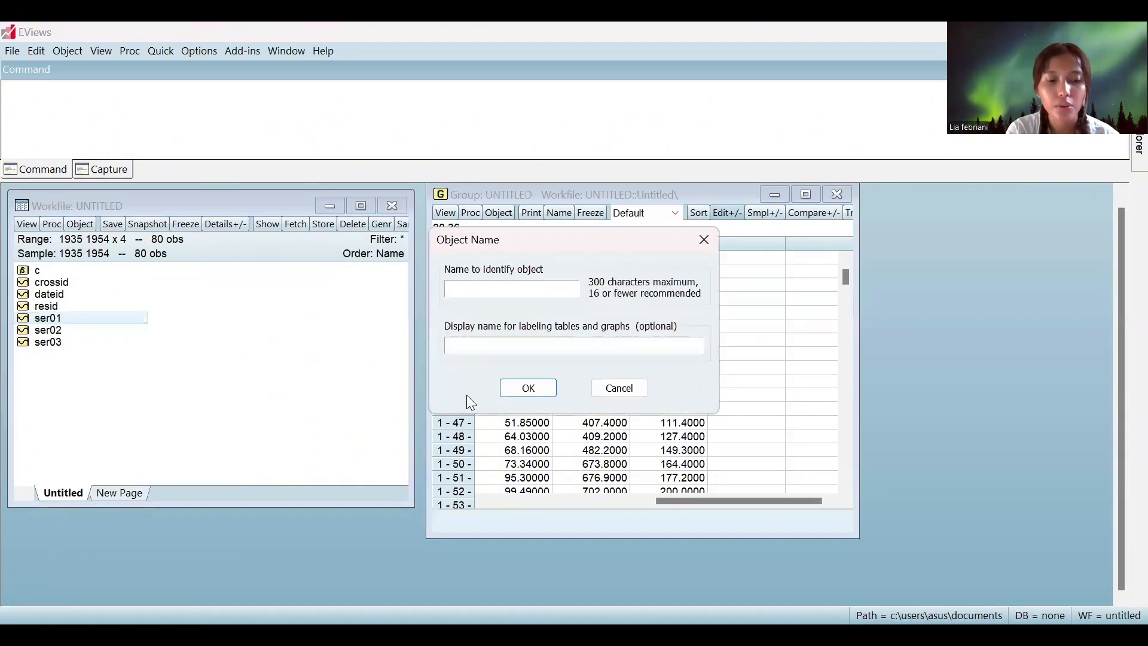
type("In")
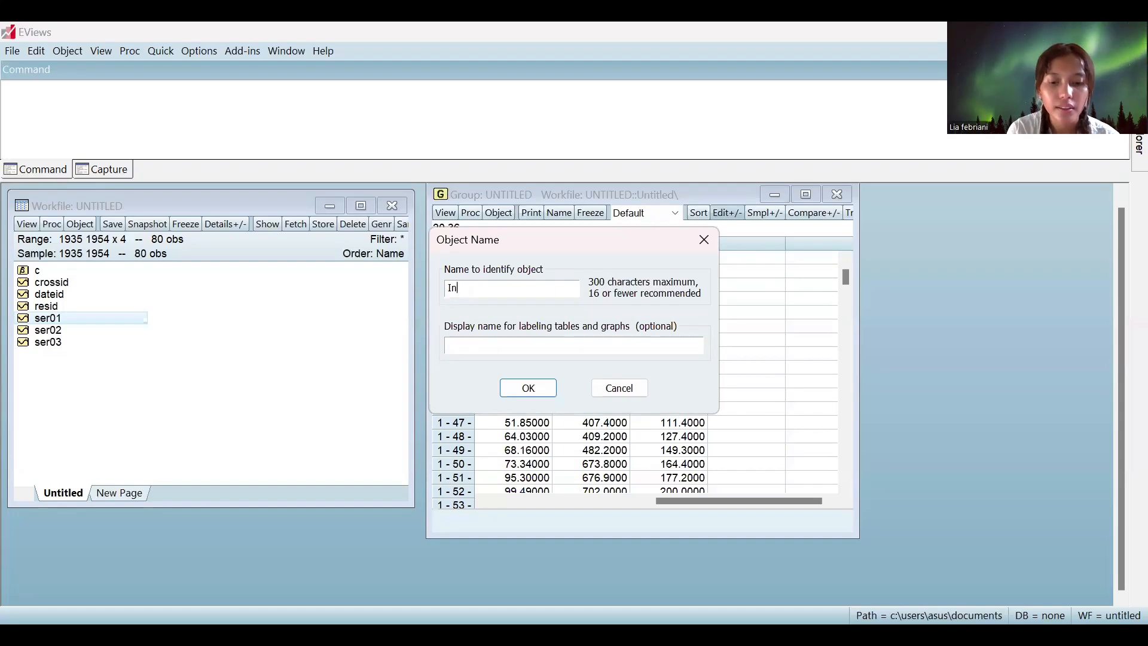
type("v")
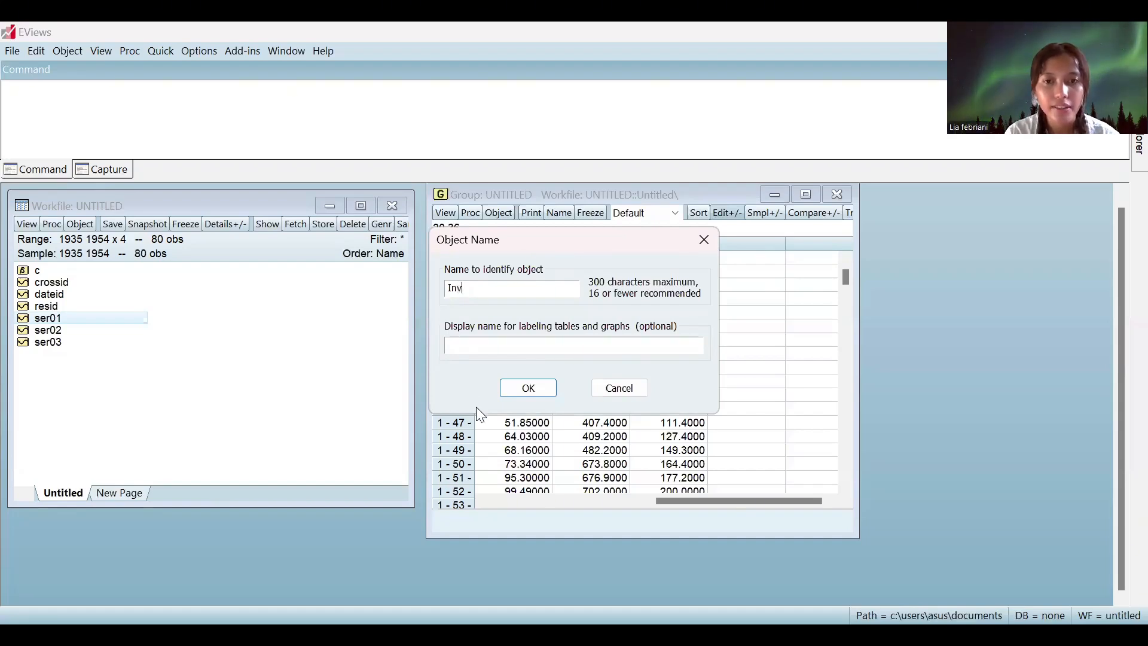
left_click(529, 389)
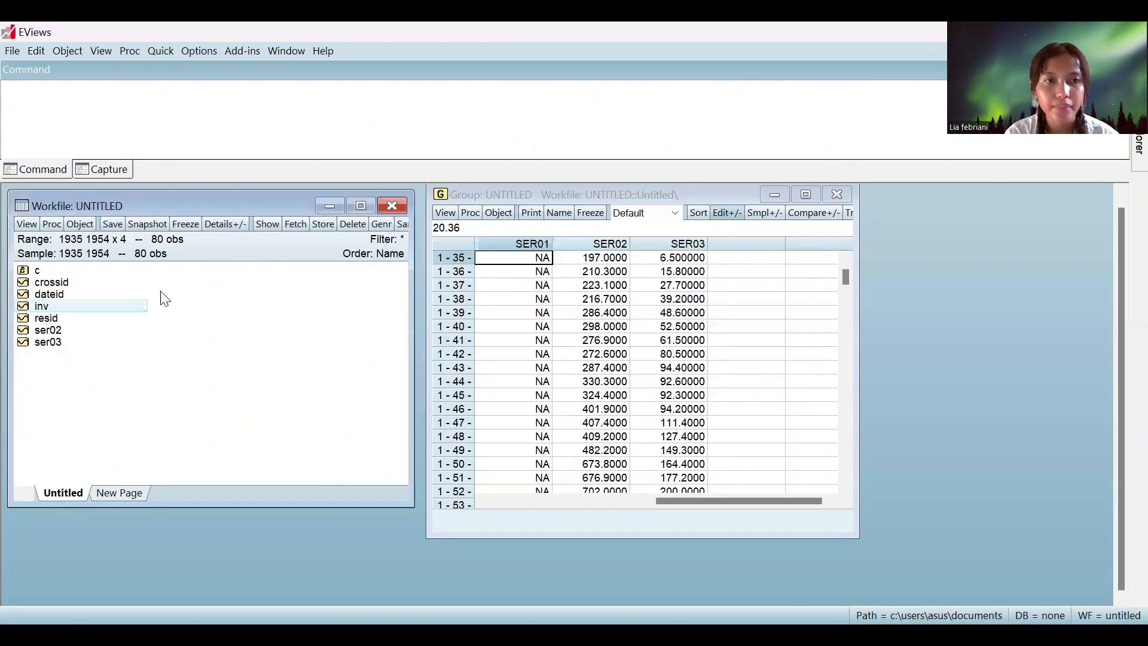
- Rename the series ser02 in the workfile as HS
left_click(52, 328)
right_click(51, 329)
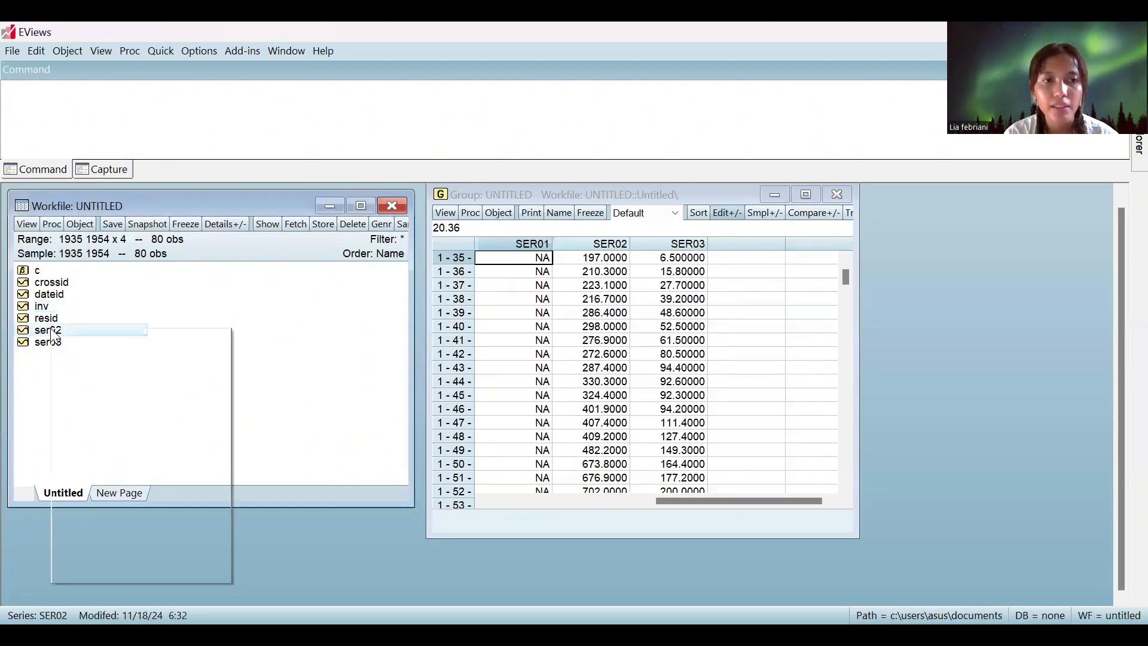
left_click(144, 557)
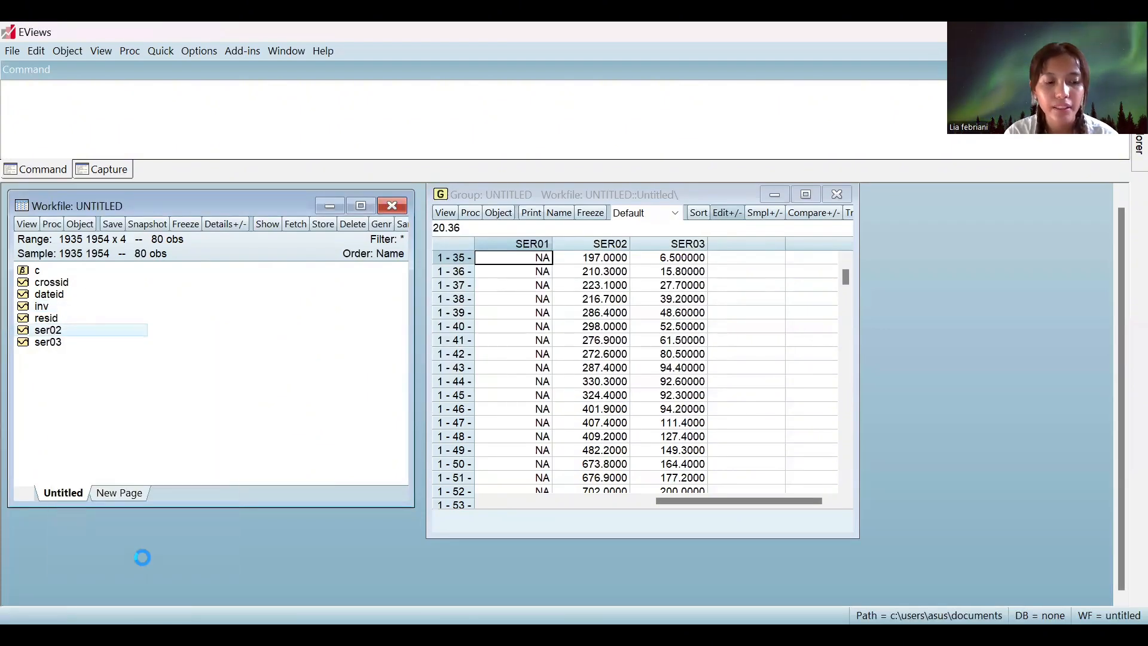
key("BackSpace")
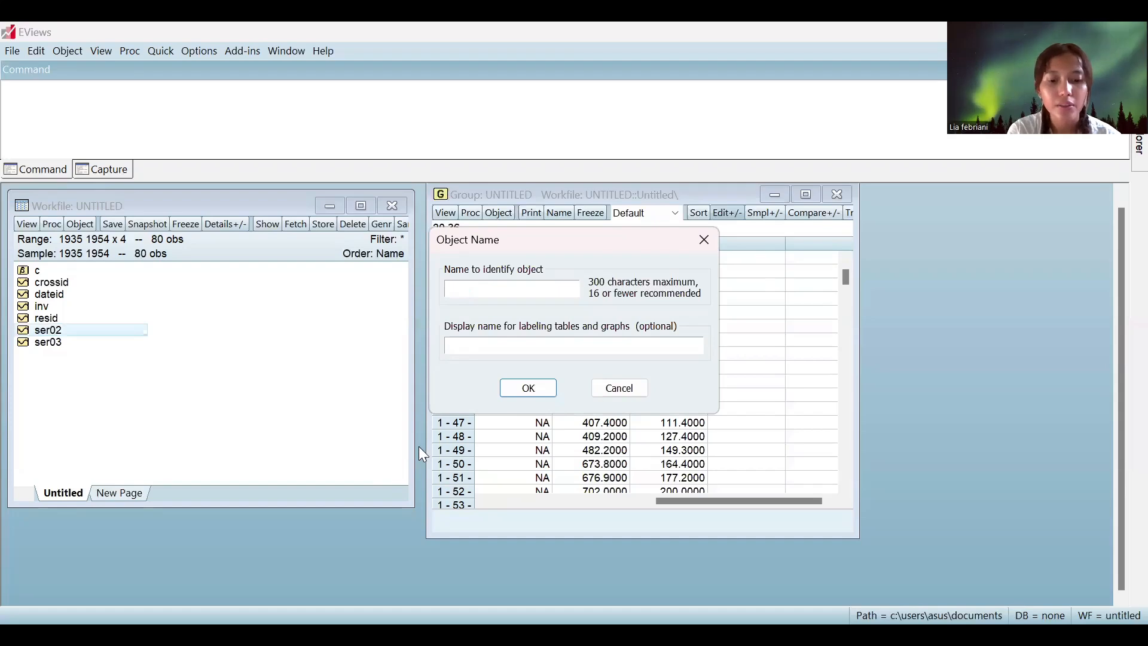
type("Hs")
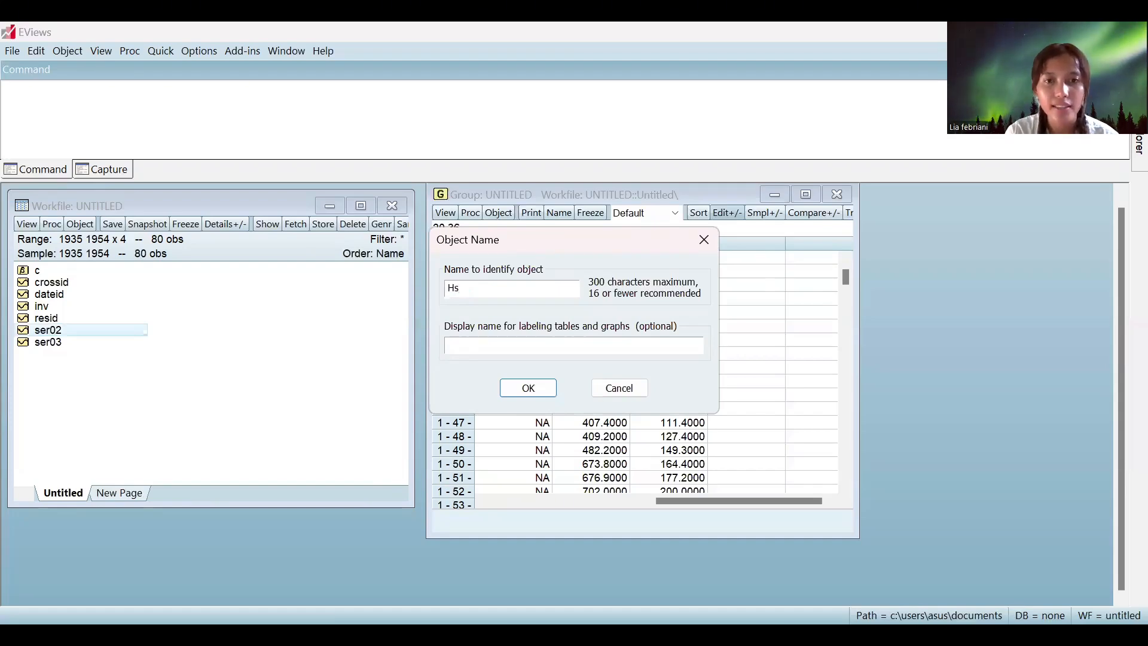
key("BackSpace")
type("S")
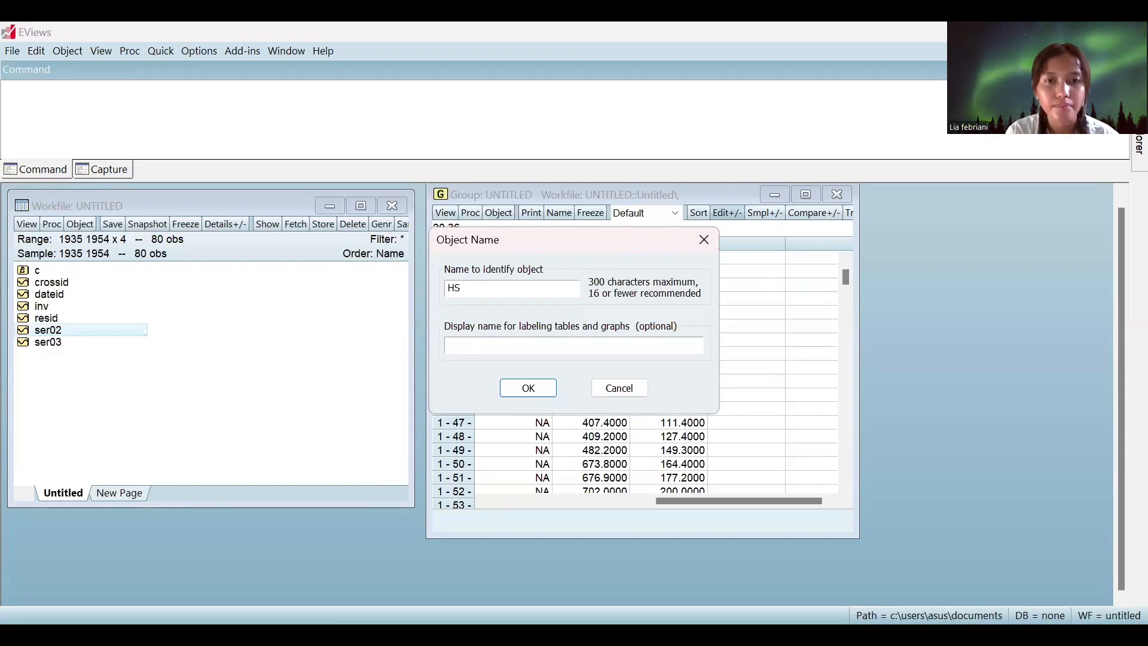
left_click(527, 388)
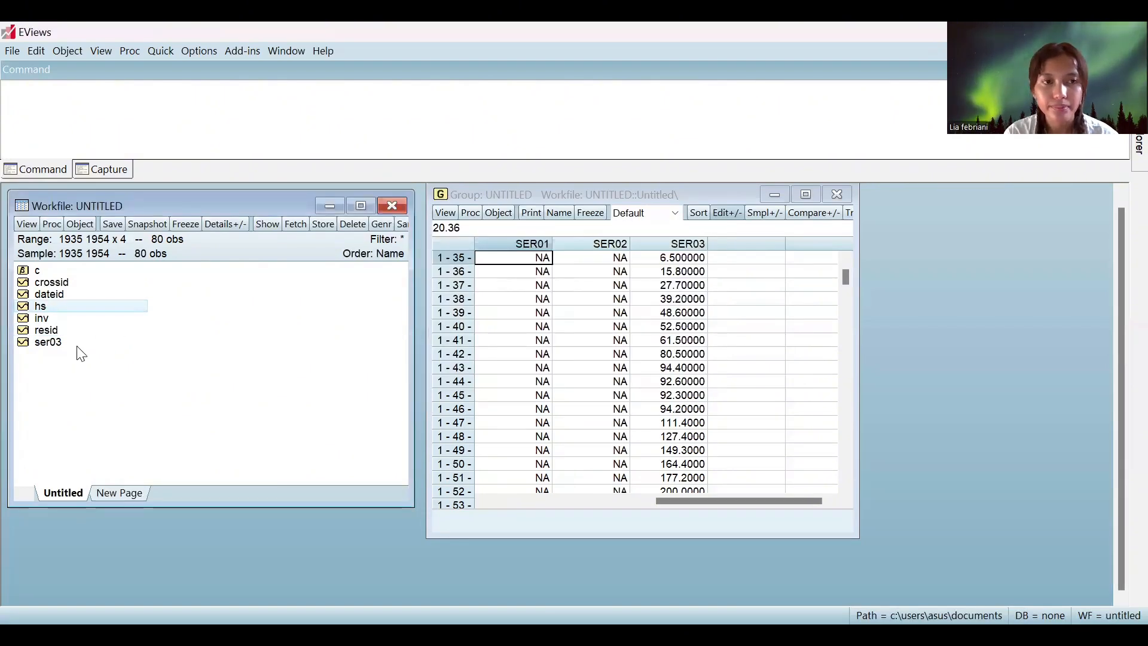
- Rename the series ser03 in the workfile as NAK and bring the group window to the front
left_click(56, 343)
right_click(56, 345)
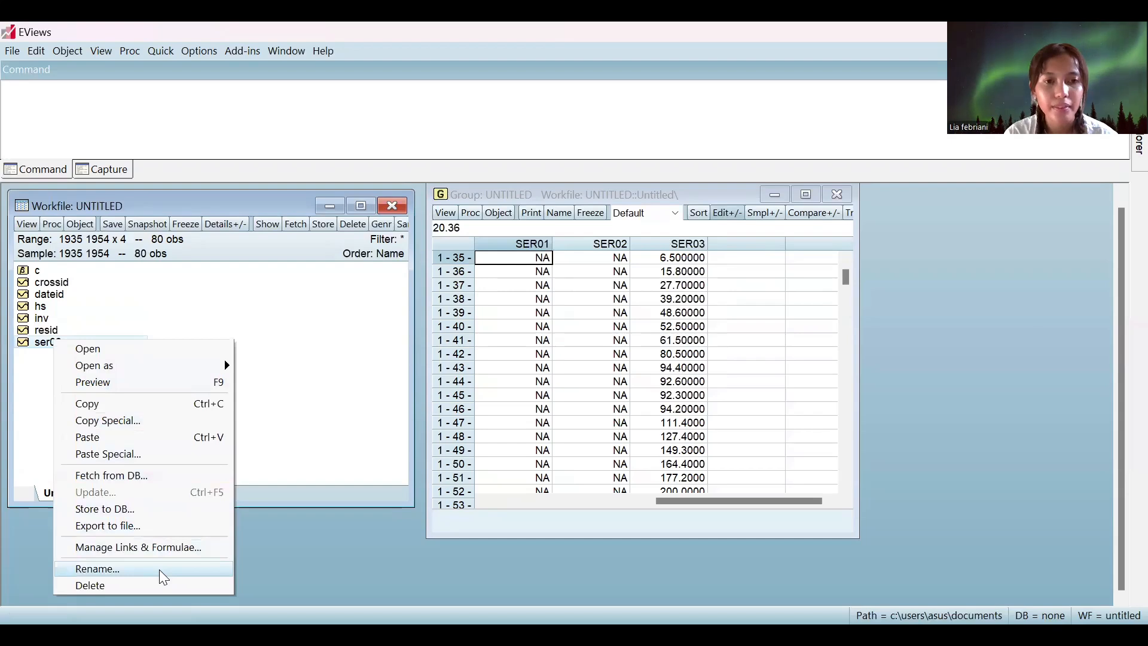
left_click(98, 568)
key("BackSpace")
type("N")
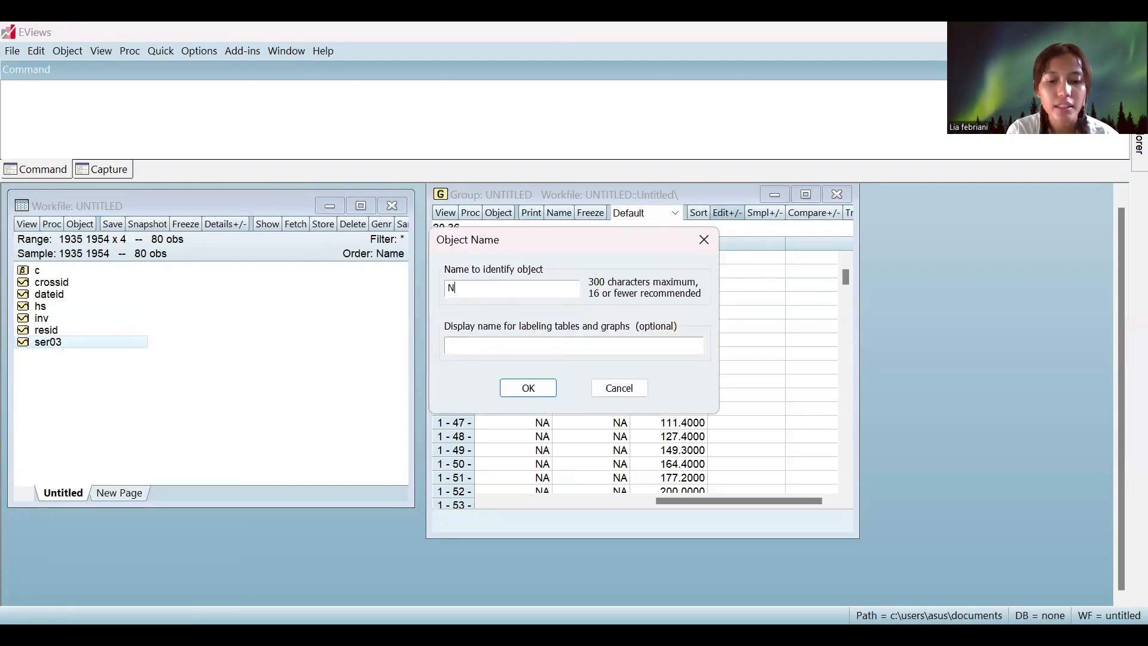
type("AK")
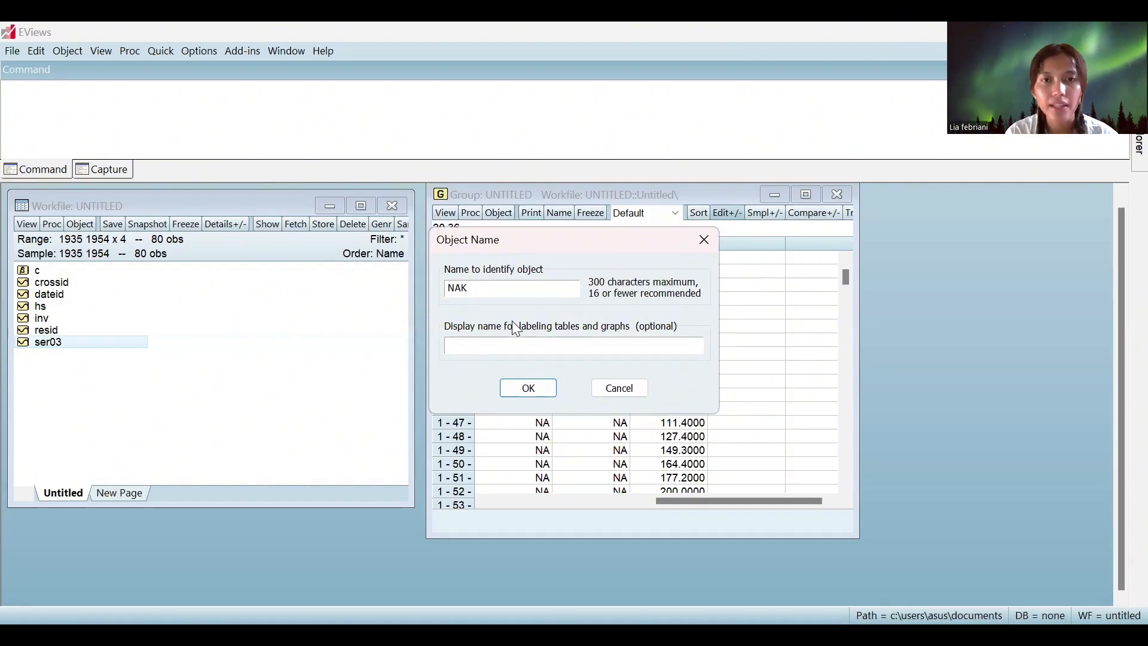
left_click(541, 390)
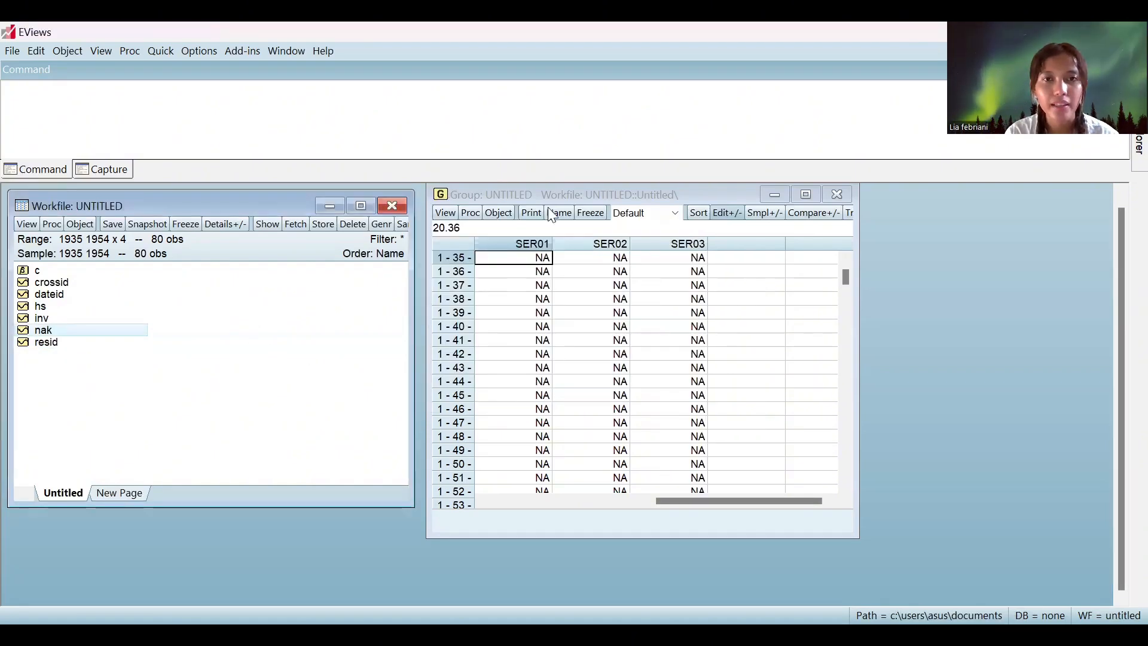
left_click(720, 197)
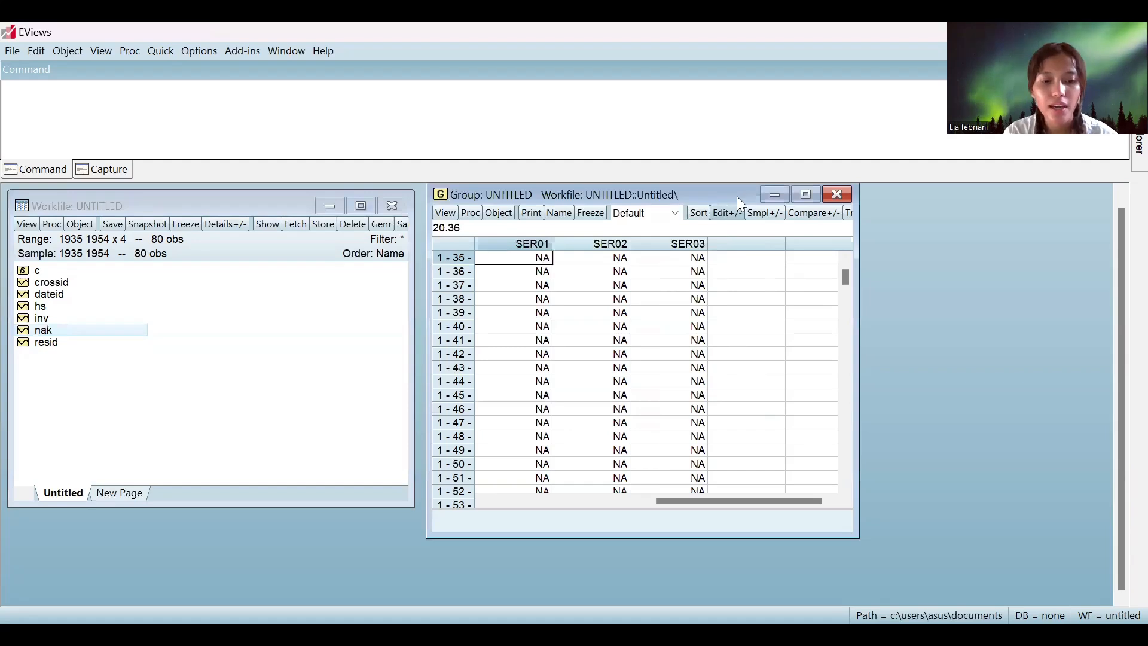
left_click_drag(719, 197, 737, 198)
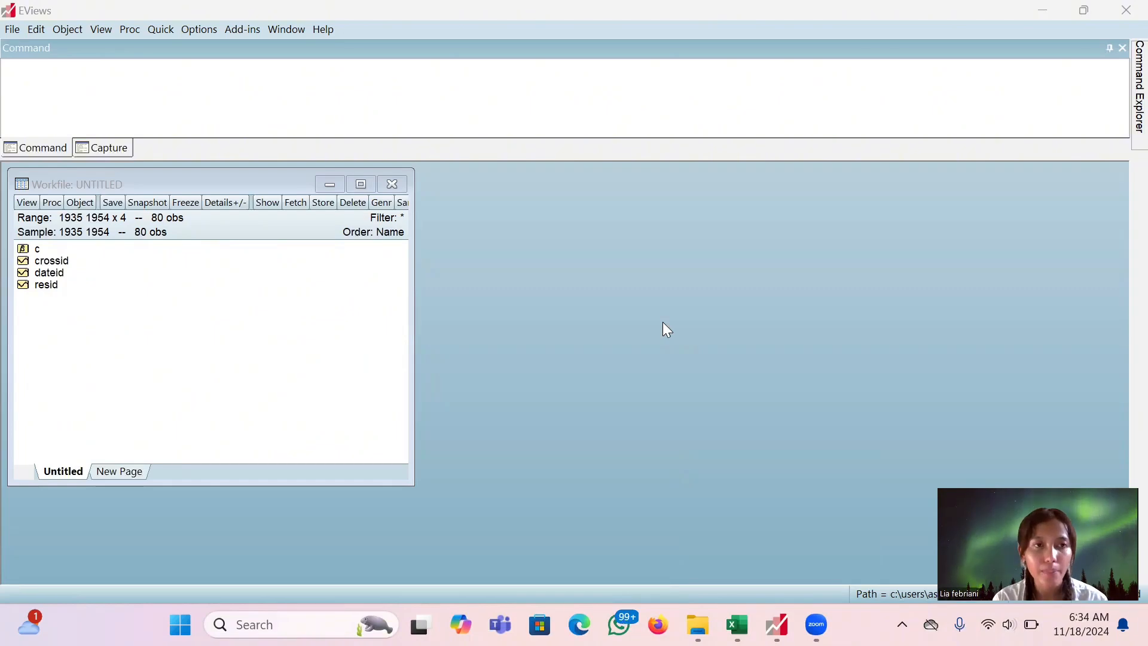
- Start a file import into the panel workfile and open the soal eviews Excel file from Downloads
left_click(19, 32)
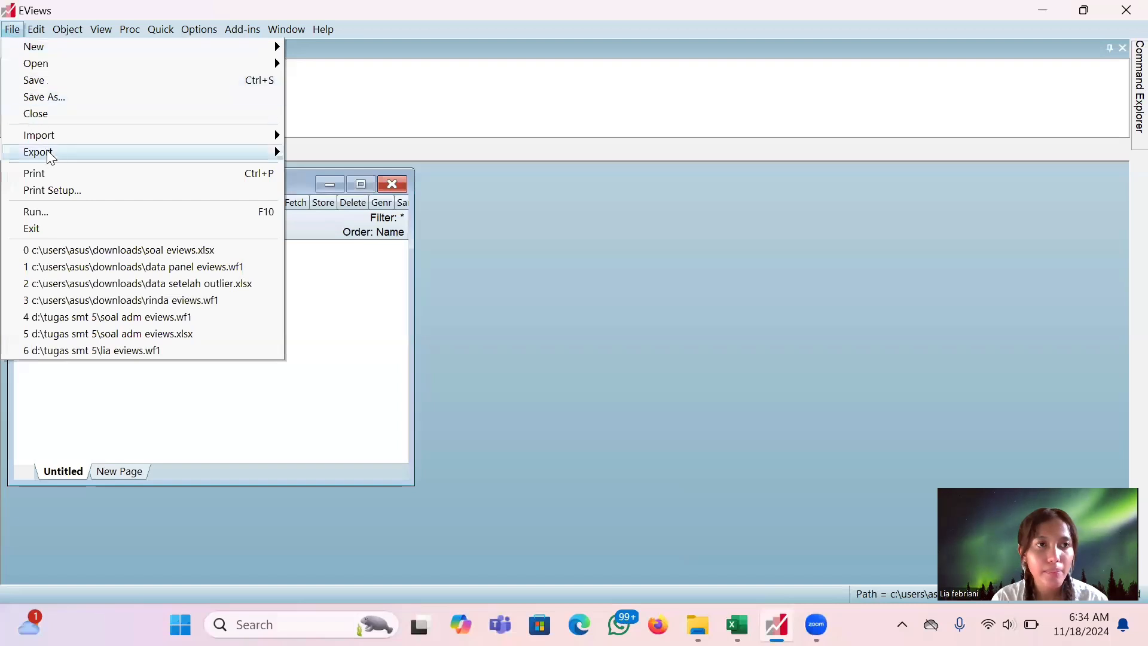
mouse_move(259, 159)
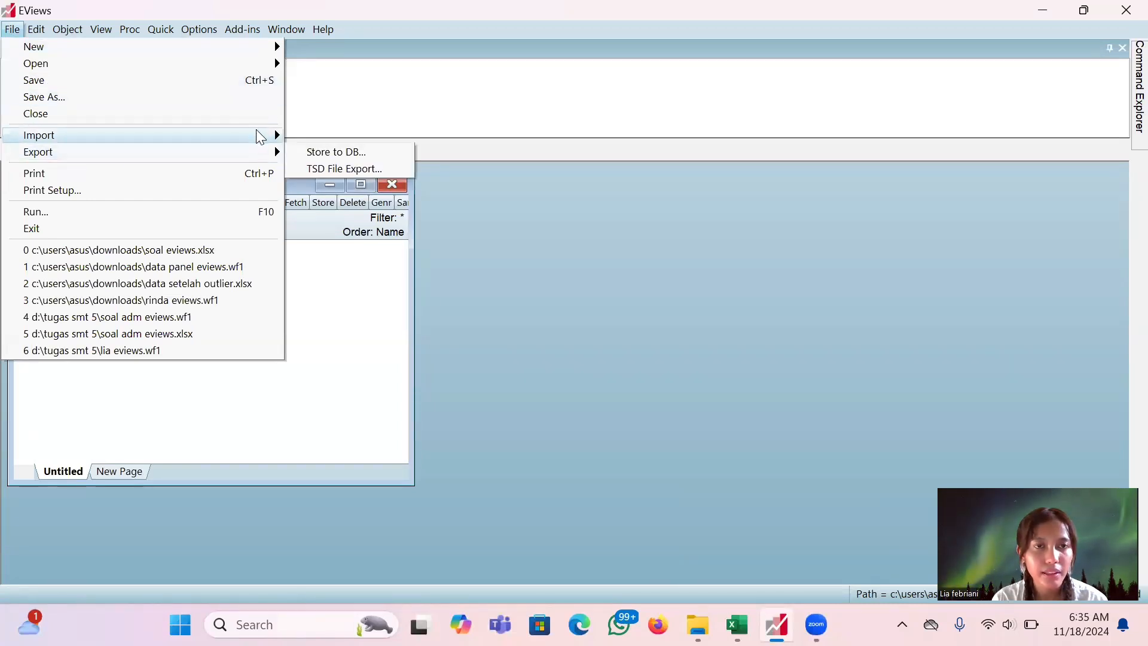
mouse_move(261, 137)
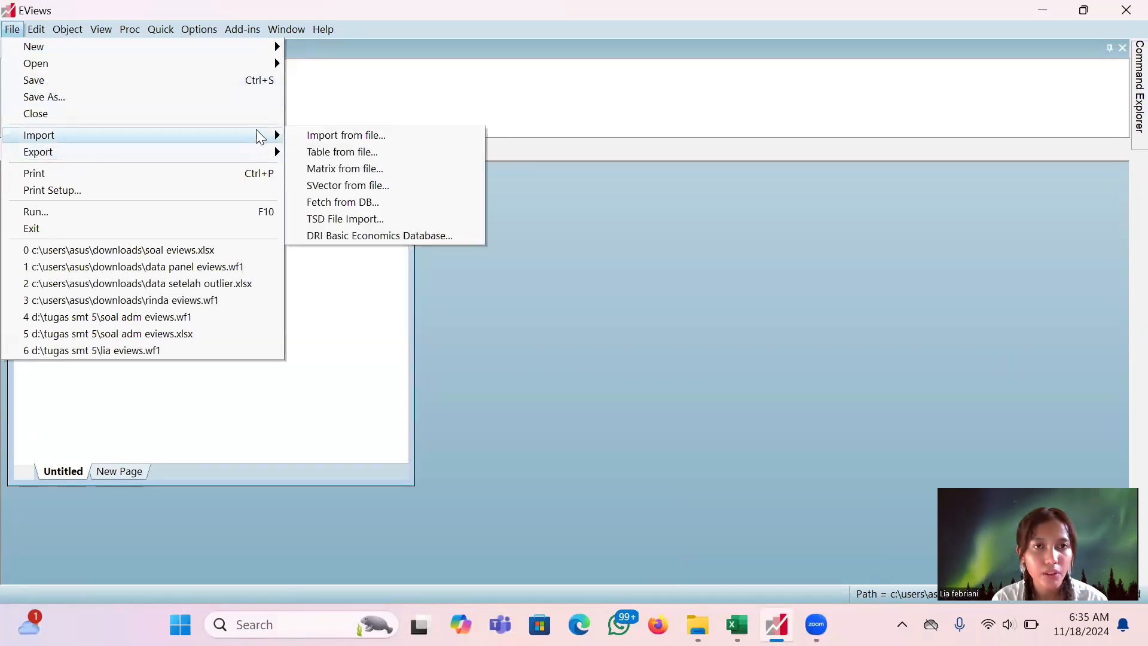
left_click(309, 137)
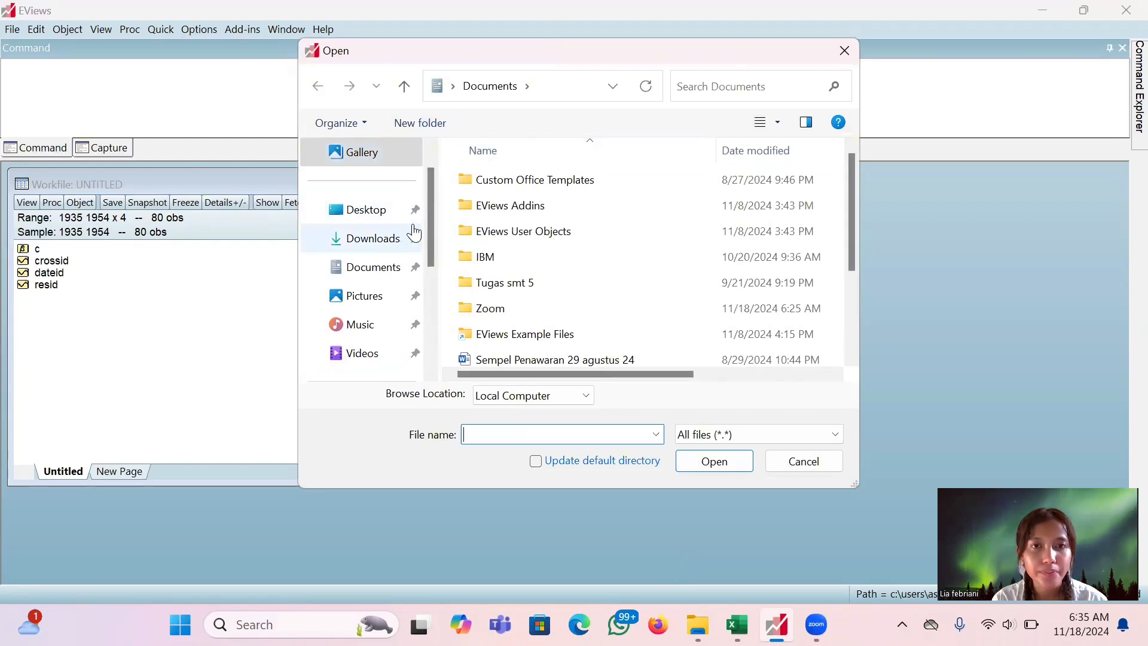
left_click(397, 244)
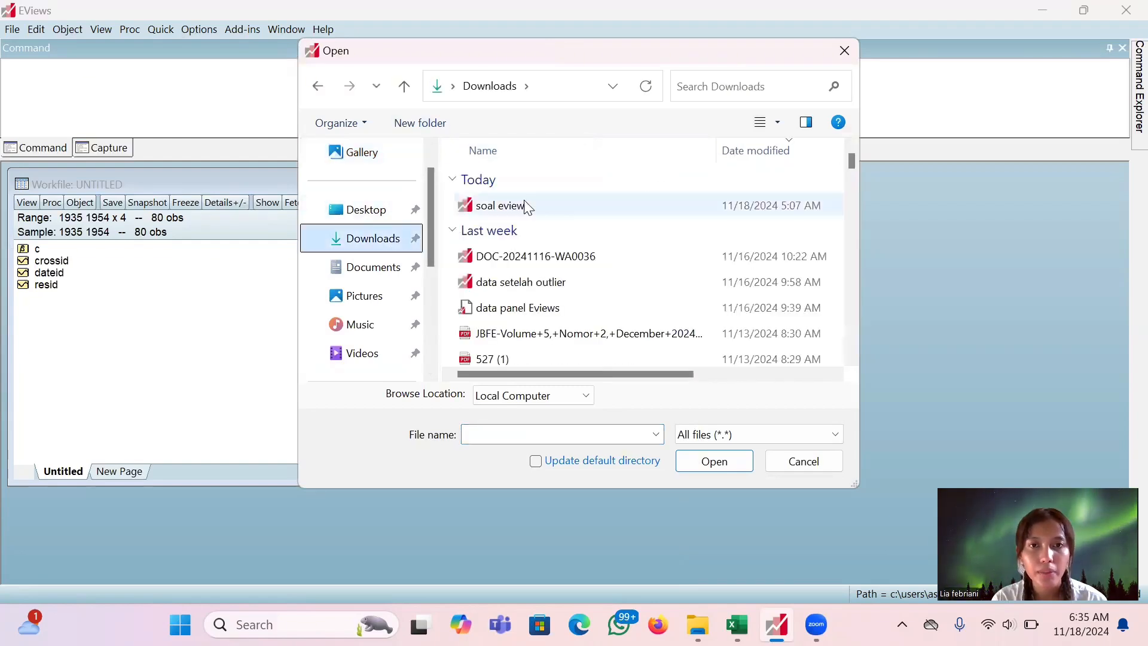
double_click(555, 211)
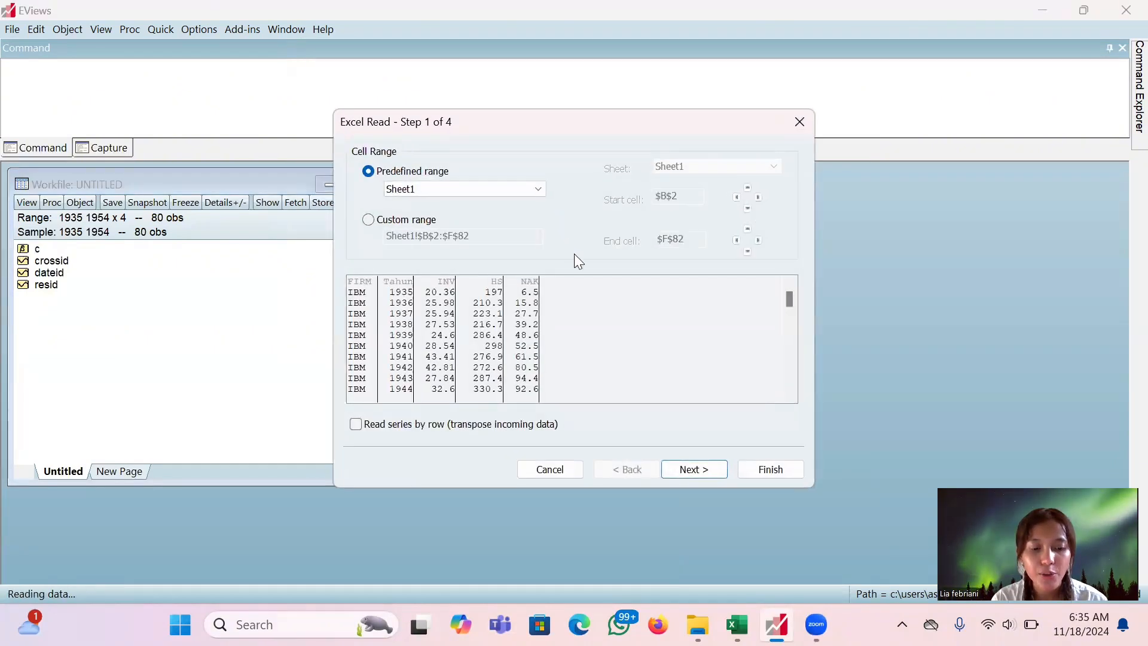
- Read Sheet1 with one header line and the [Skip Row] row type, finish the import and link the series to the external source
left_click(711, 473)
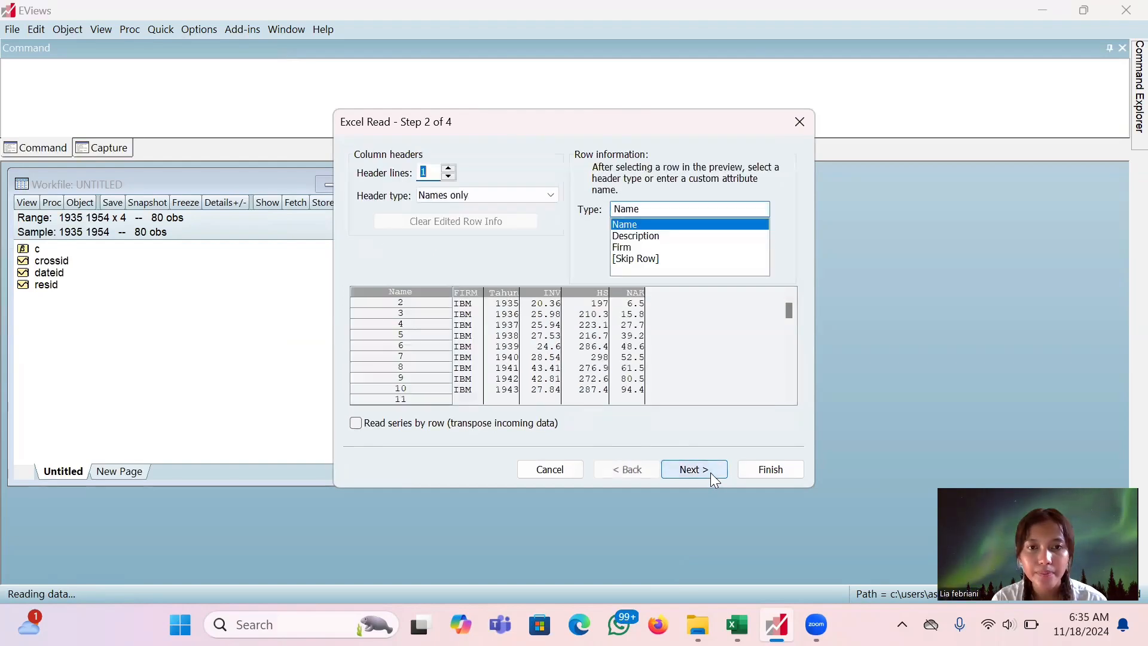
left_click(645, 259)
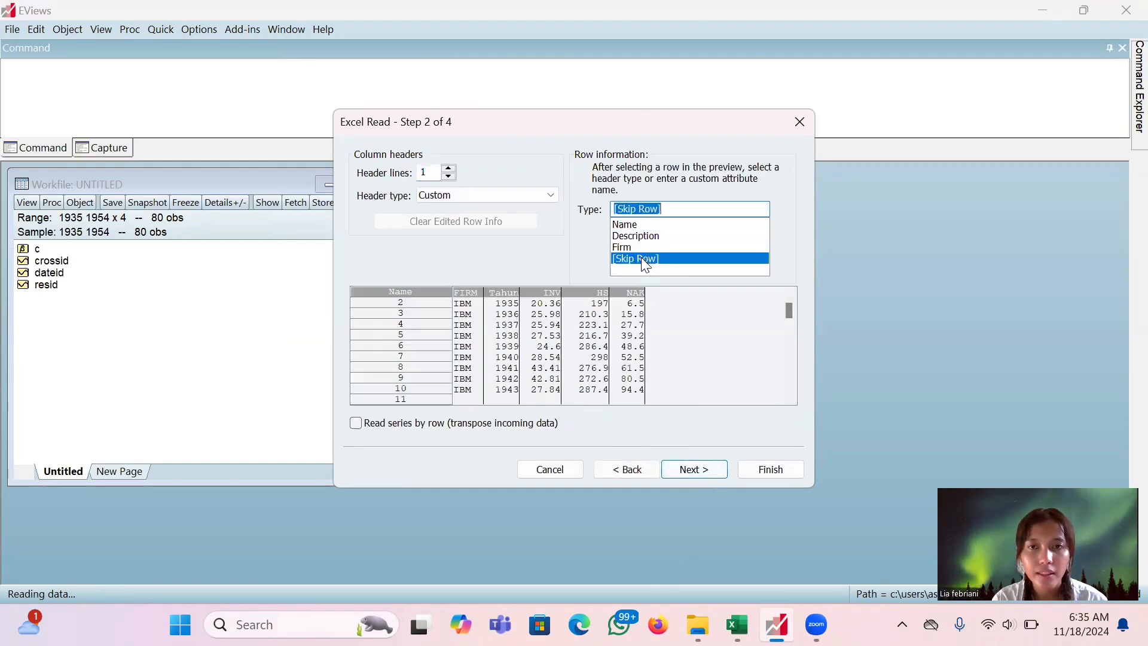
left_click(693, 470)
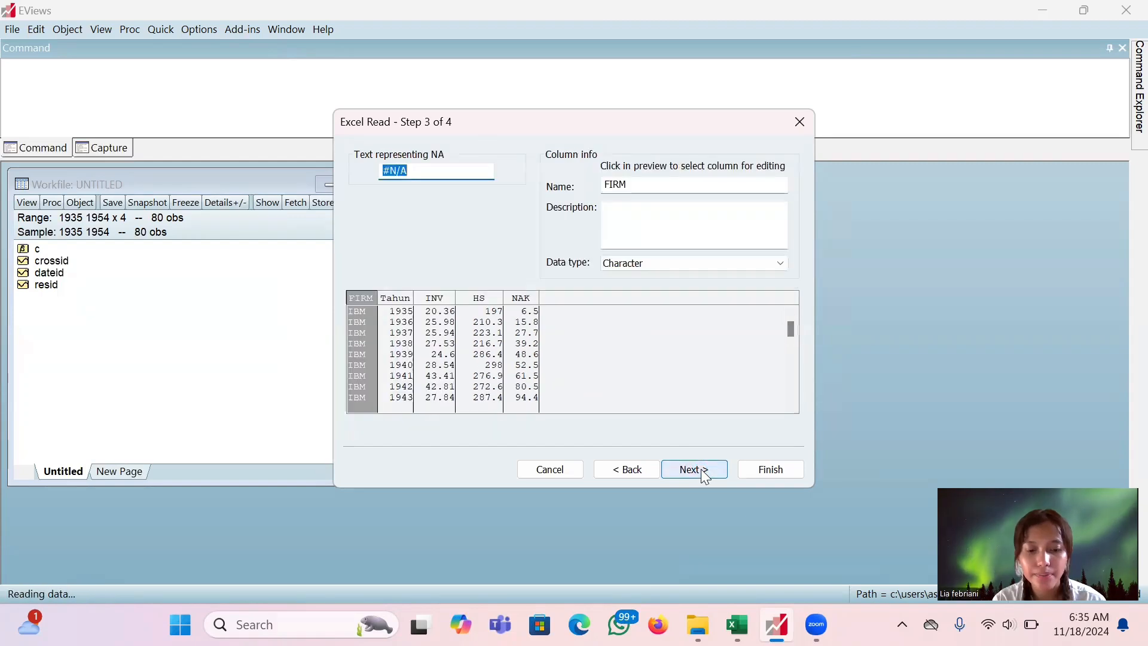
left_click(772, 470)
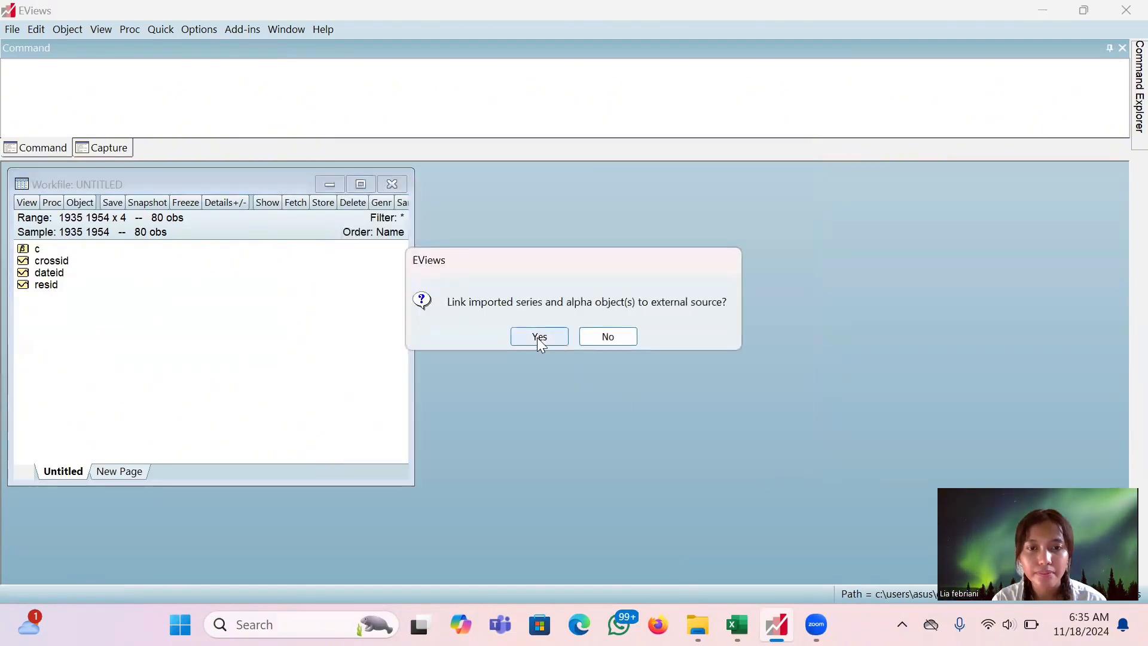
left_click(538, 338)
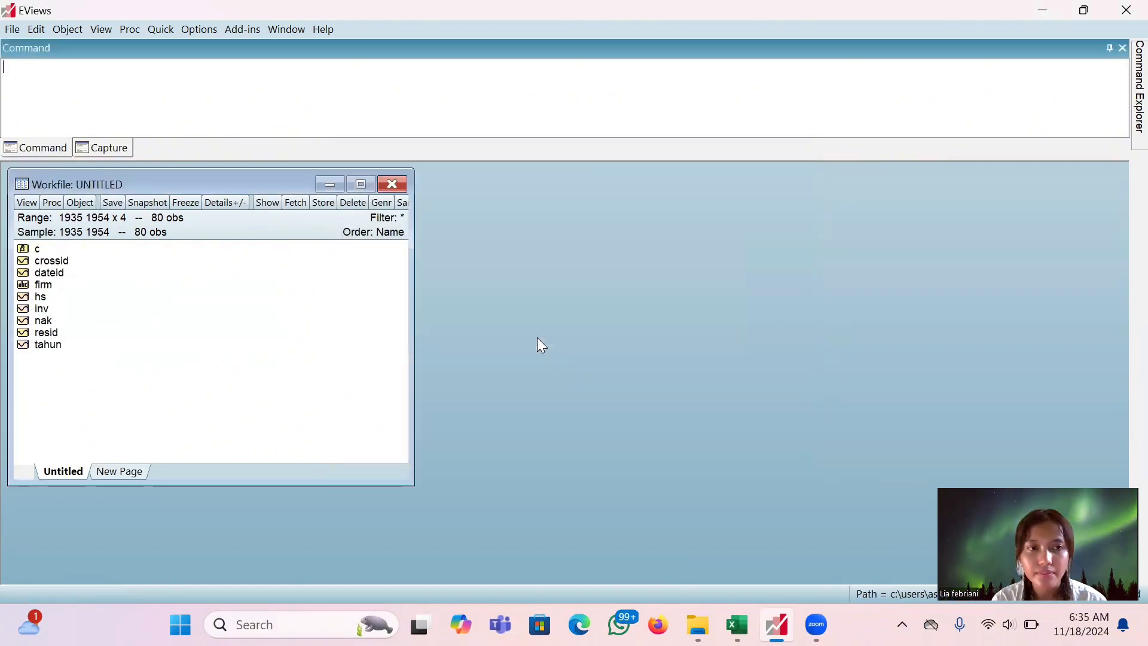
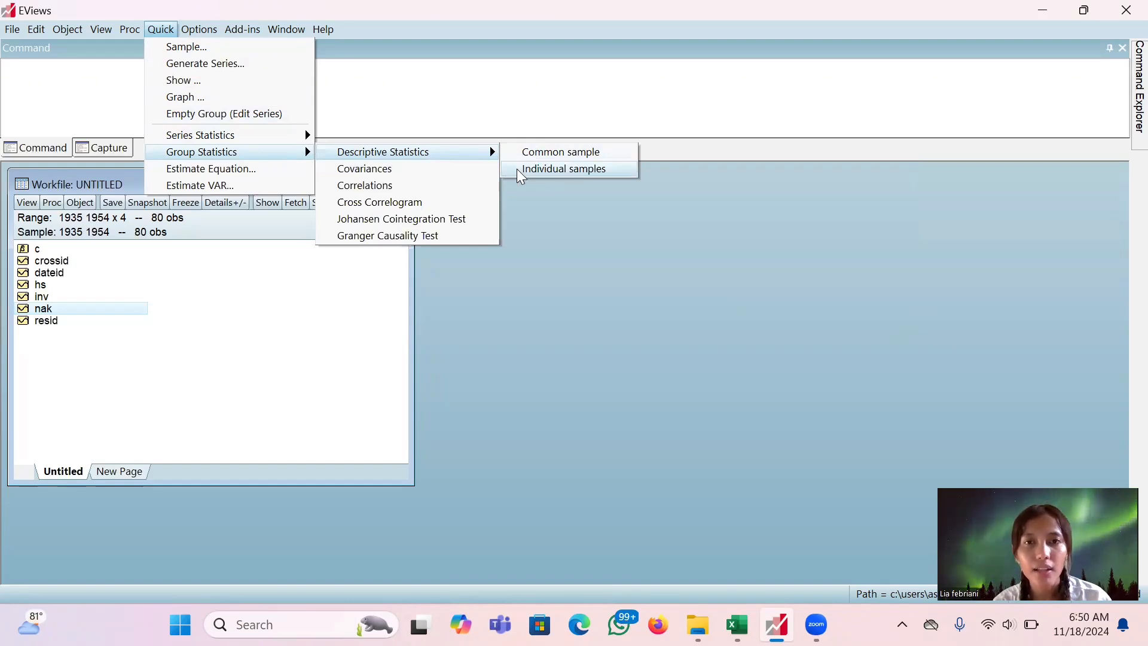
- Generate individual-sample descriptive statistics for the series inv, hs and nak
left_click(518, 170)
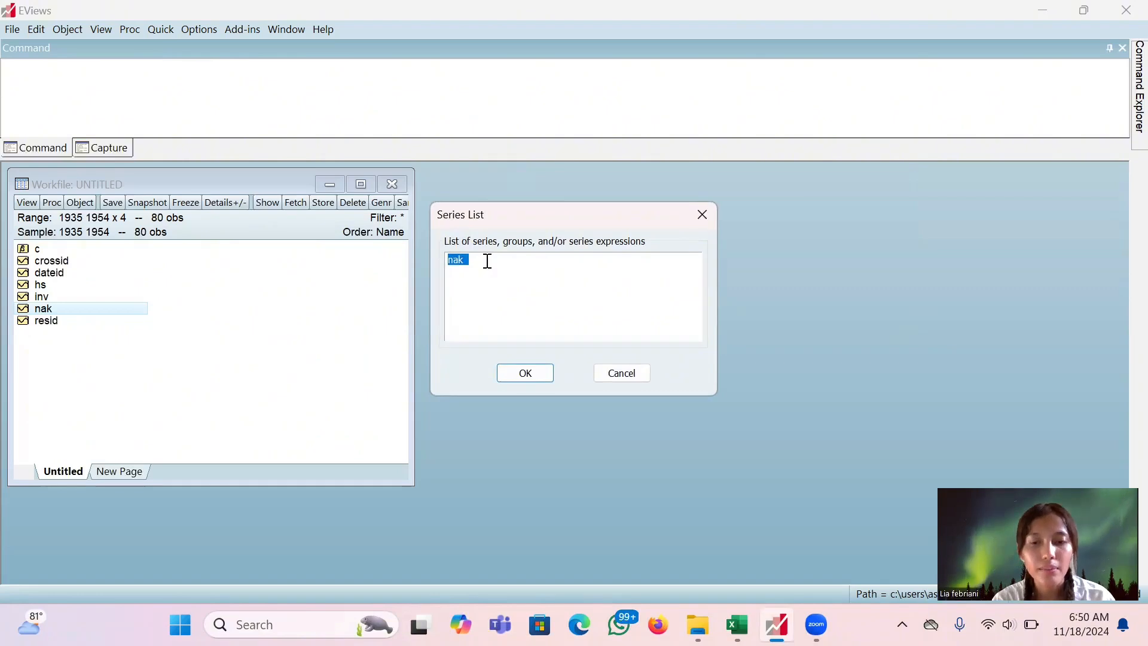
key("BackSpace")
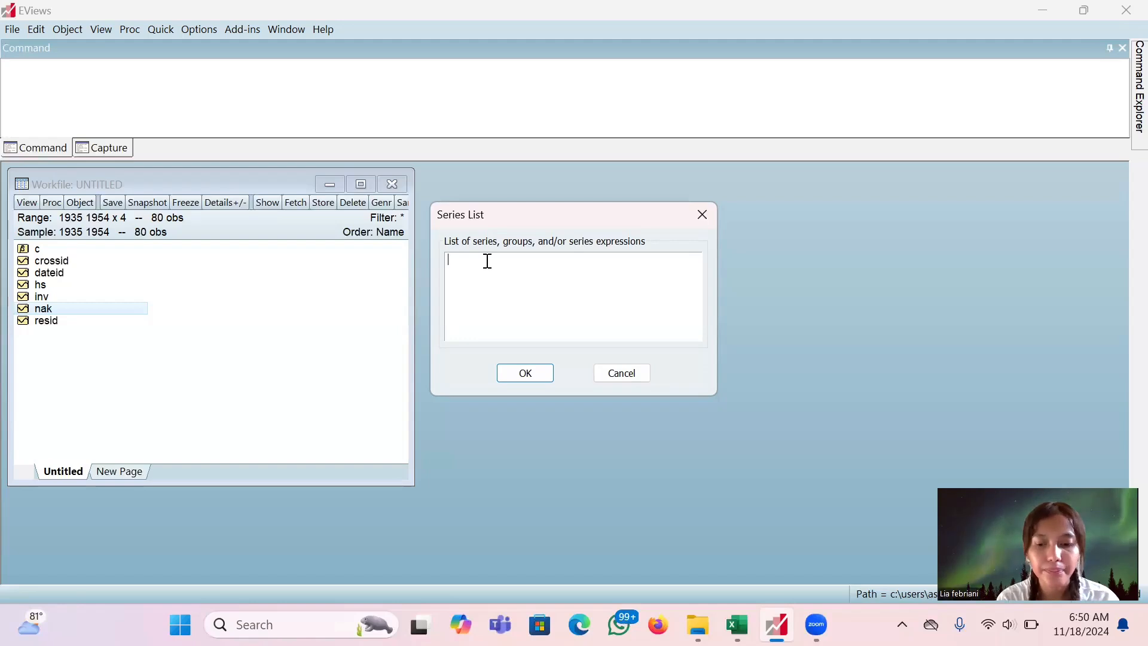
type("INV")
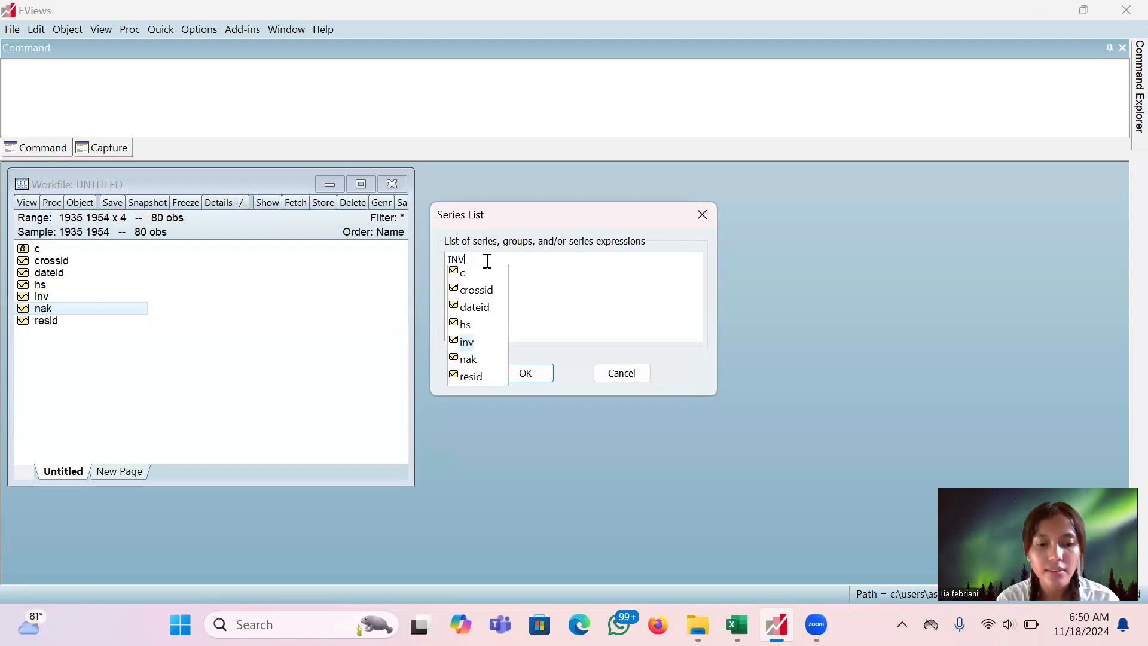
key("BackSpace")
key("BackSpace")
key("BackSpace")
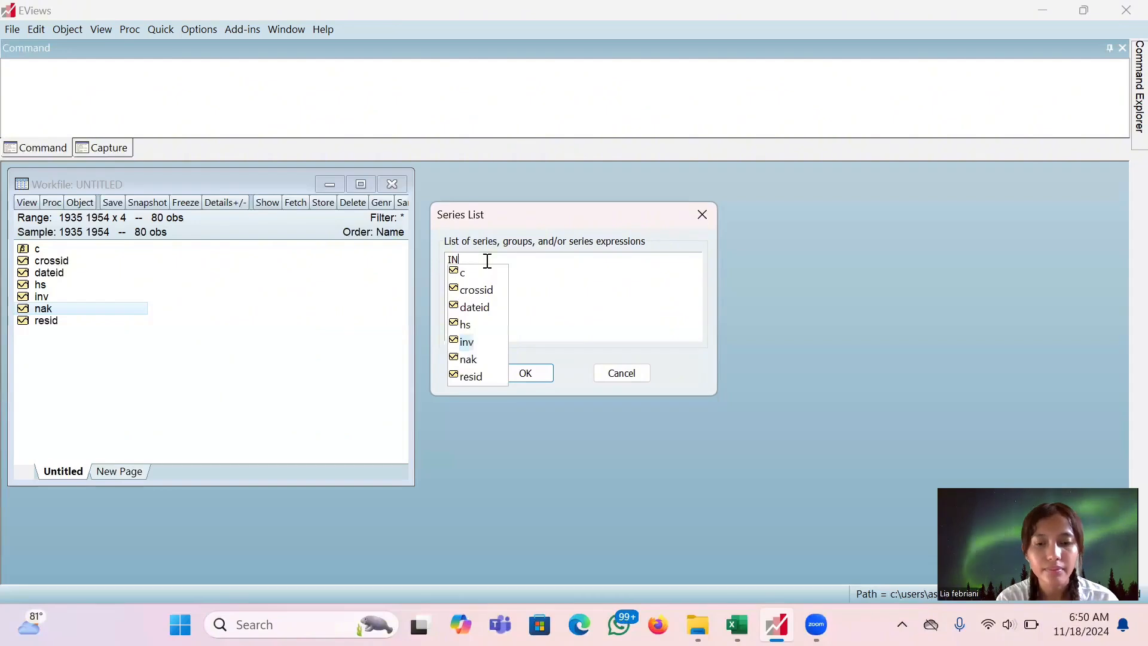
type("inv ")
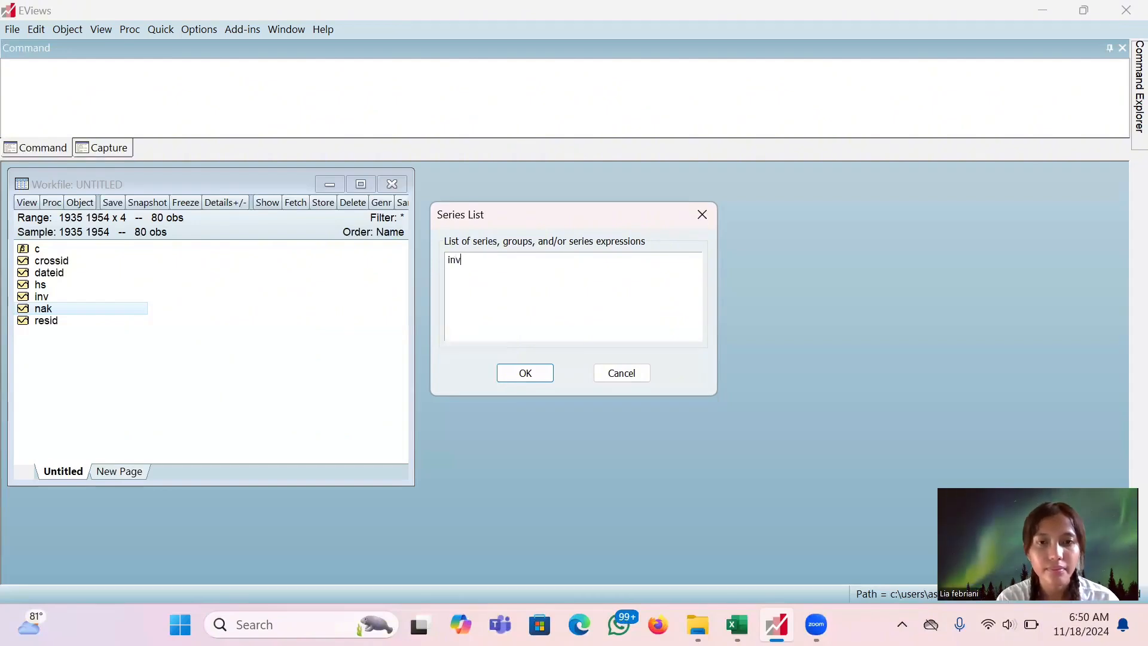
type("h")
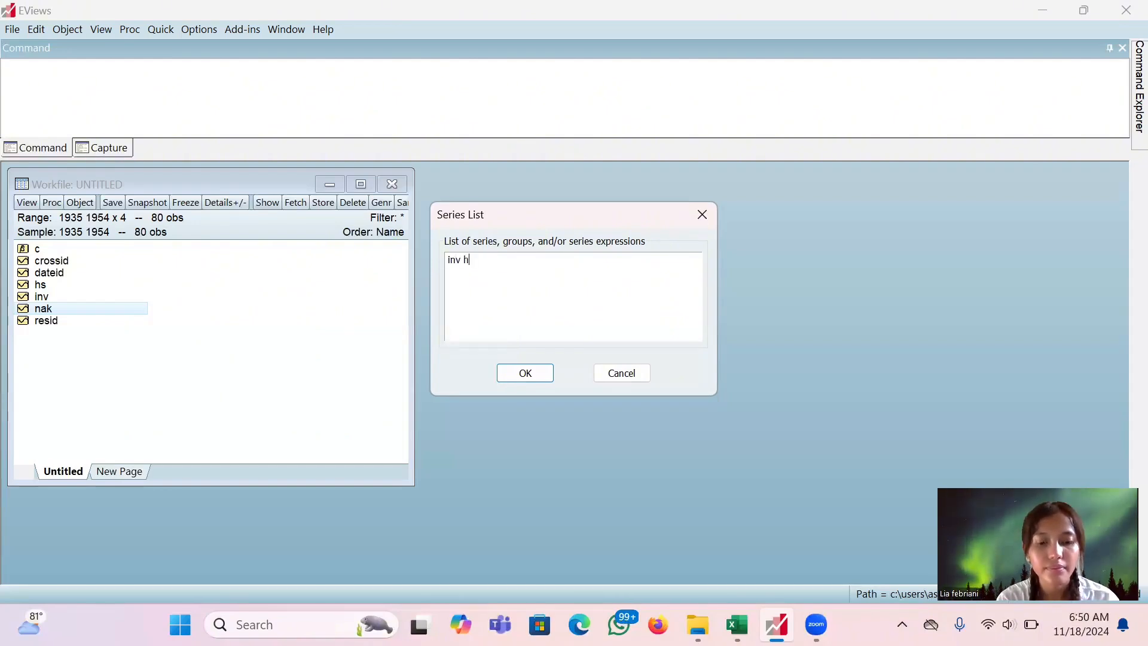
type("s nak")
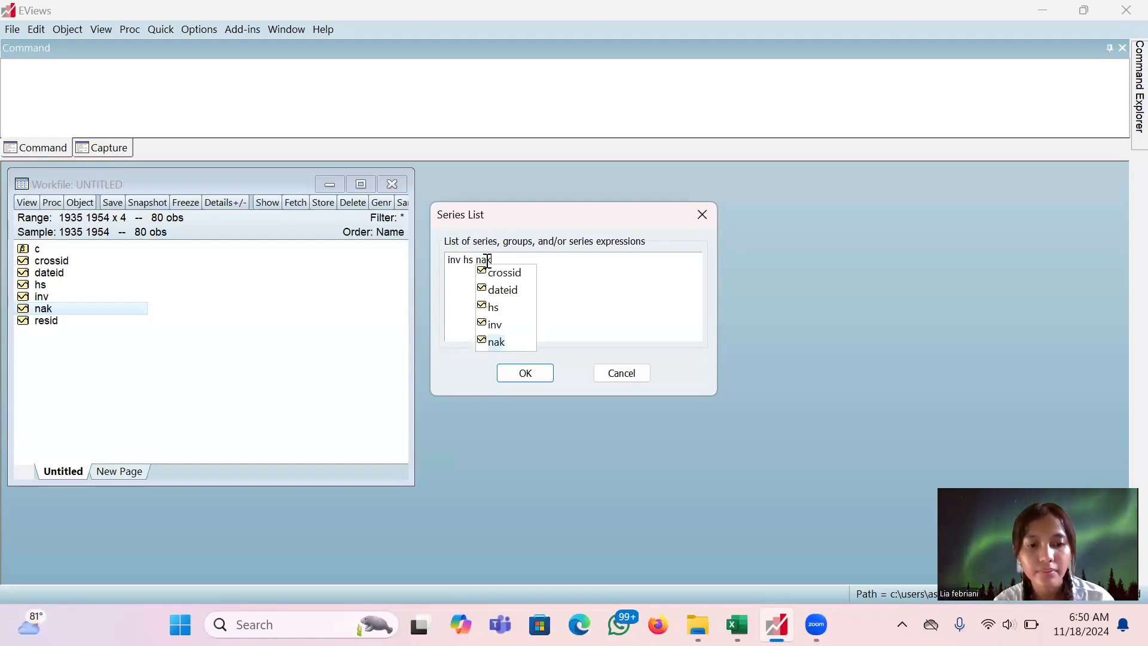
left_click(534, 375)
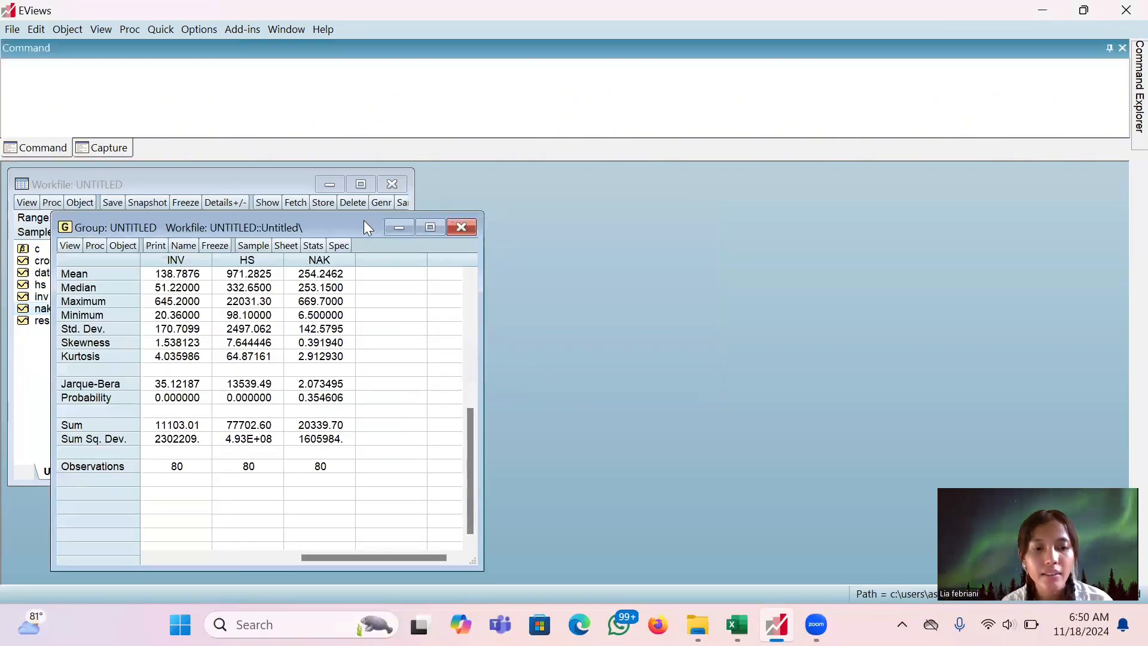
- Place the descriptive statistics group beside the workfile, freeze it as a table and move the table beside the workfile too
left_click_drag(367, 228, 714, 168)
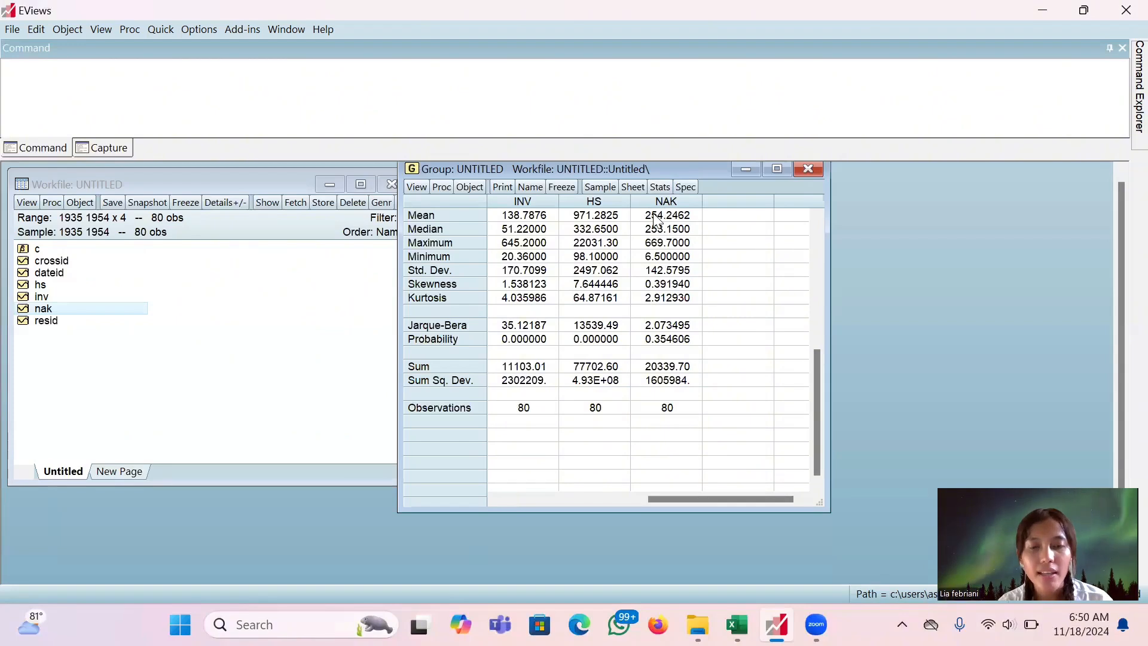
left_click(564, 186)
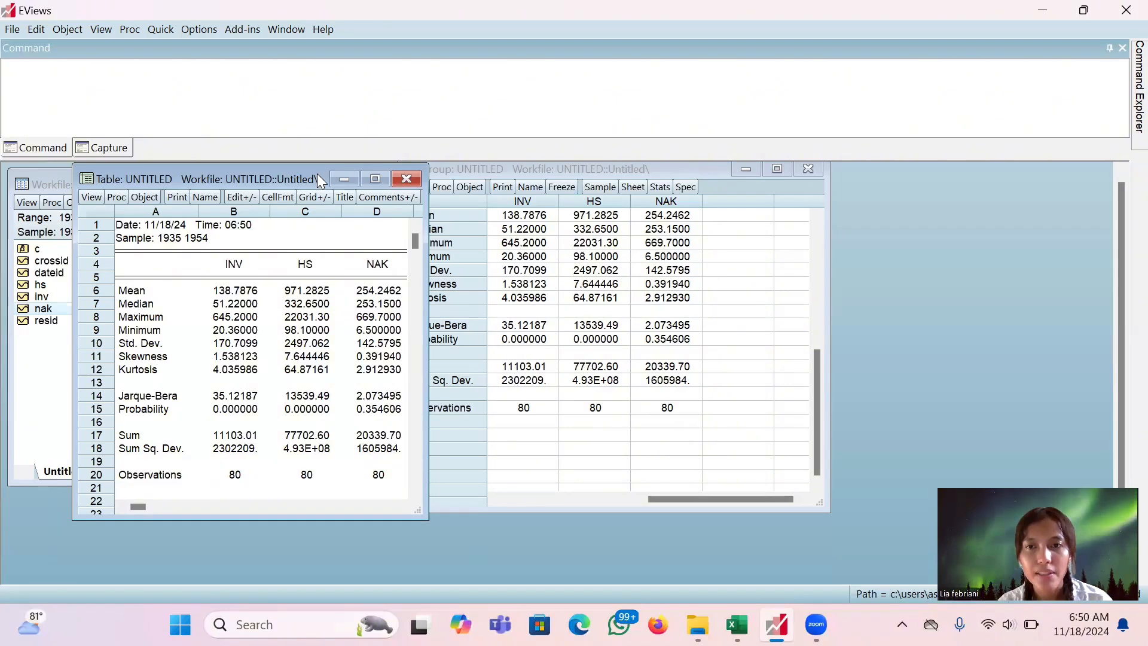
left_click_drag(321, 180, 711, 167)
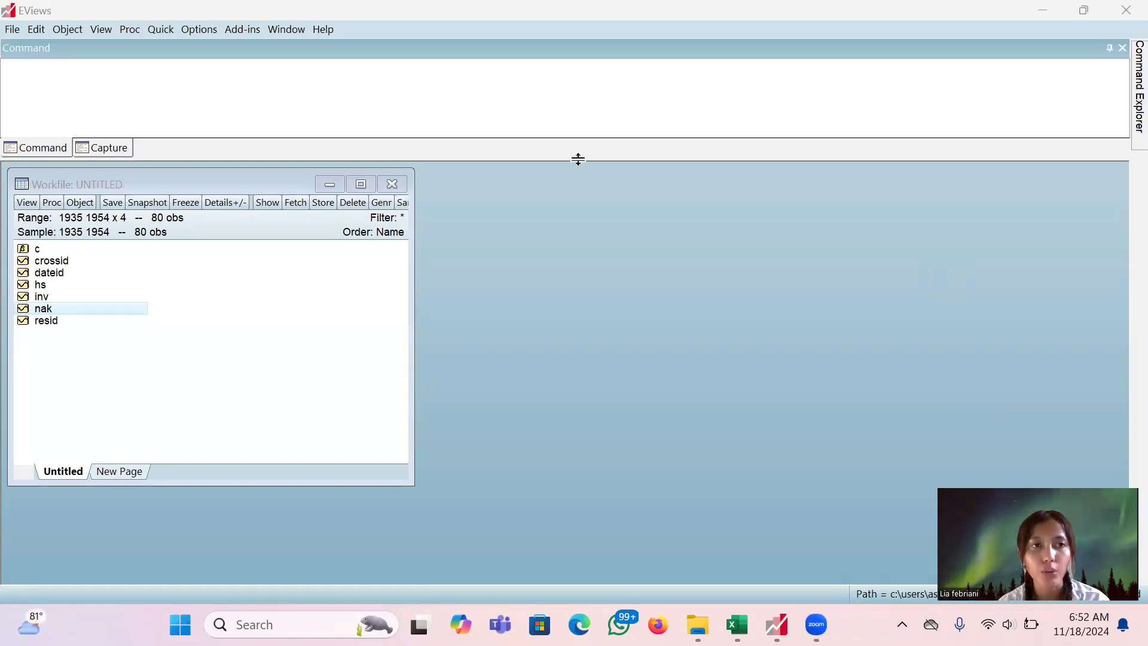
- Create a basic Line & Symbol graph of inv with stacked cross sections and place it beside the workfile
left_click(162, 32)
left_click(250, 94)
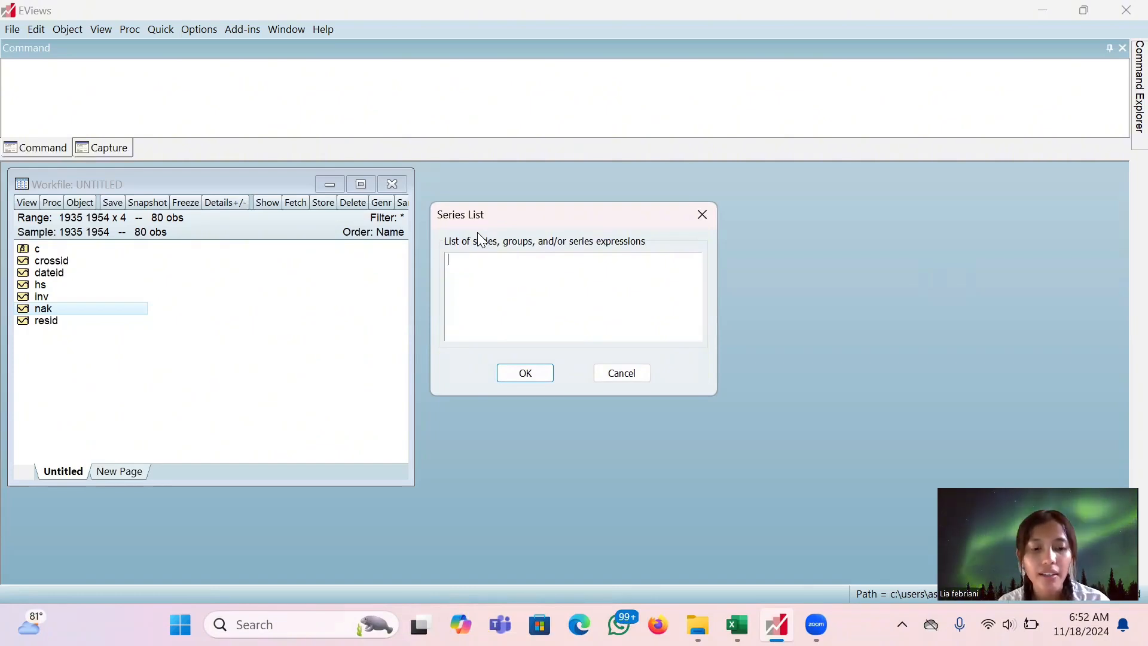
type("inv")
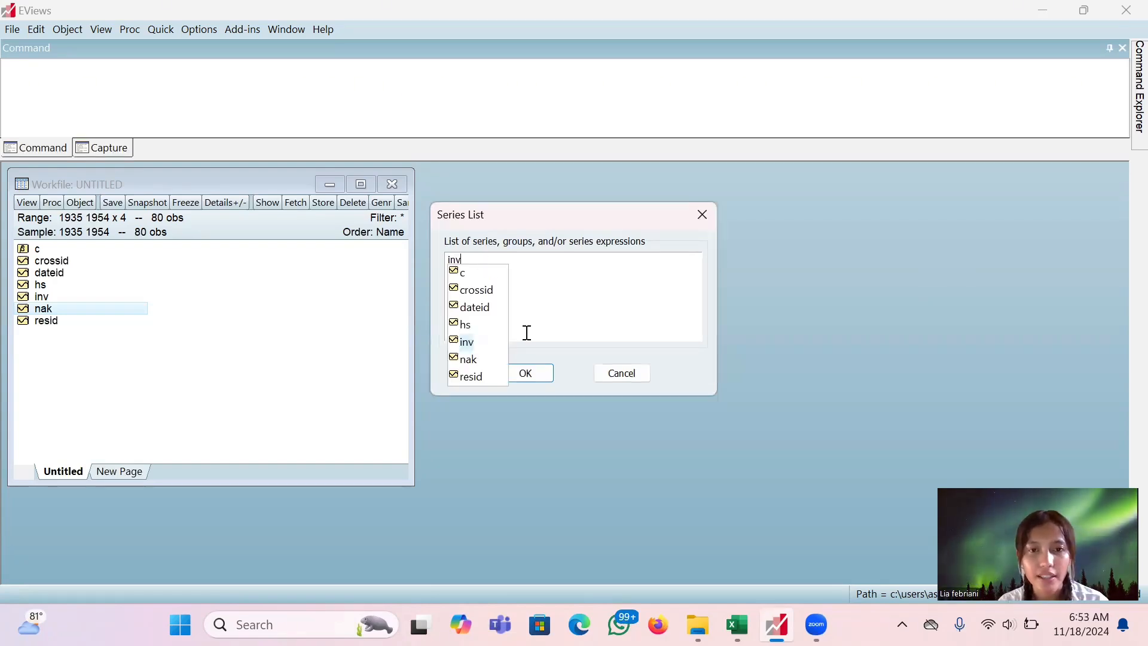
left_click(540, 378)
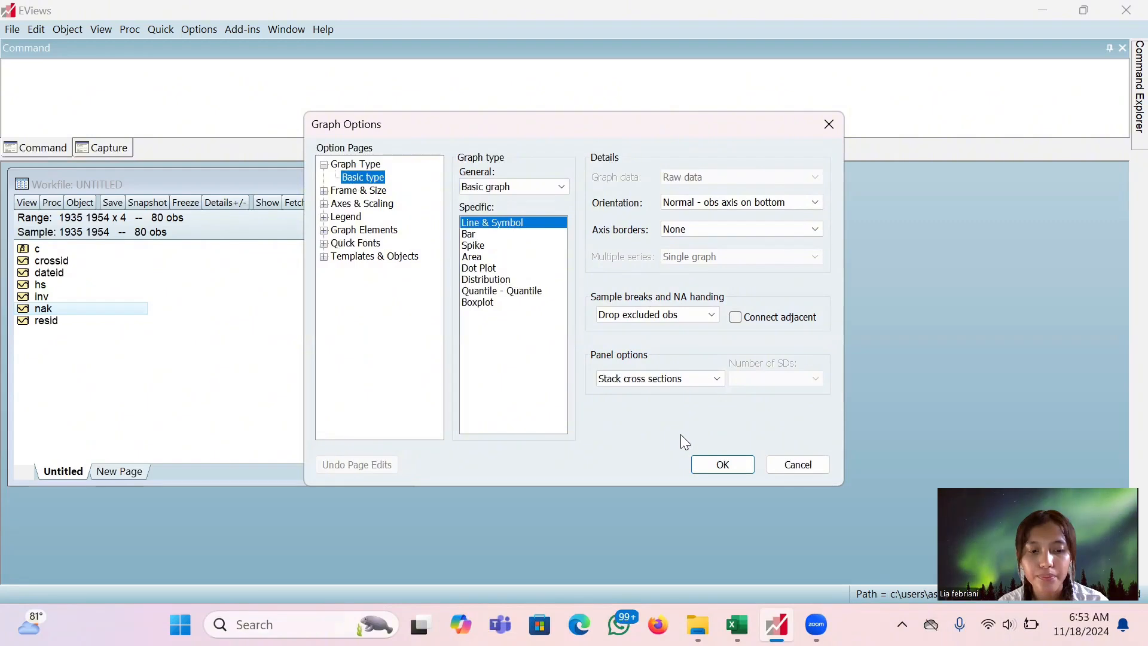
left_click(728, 469)
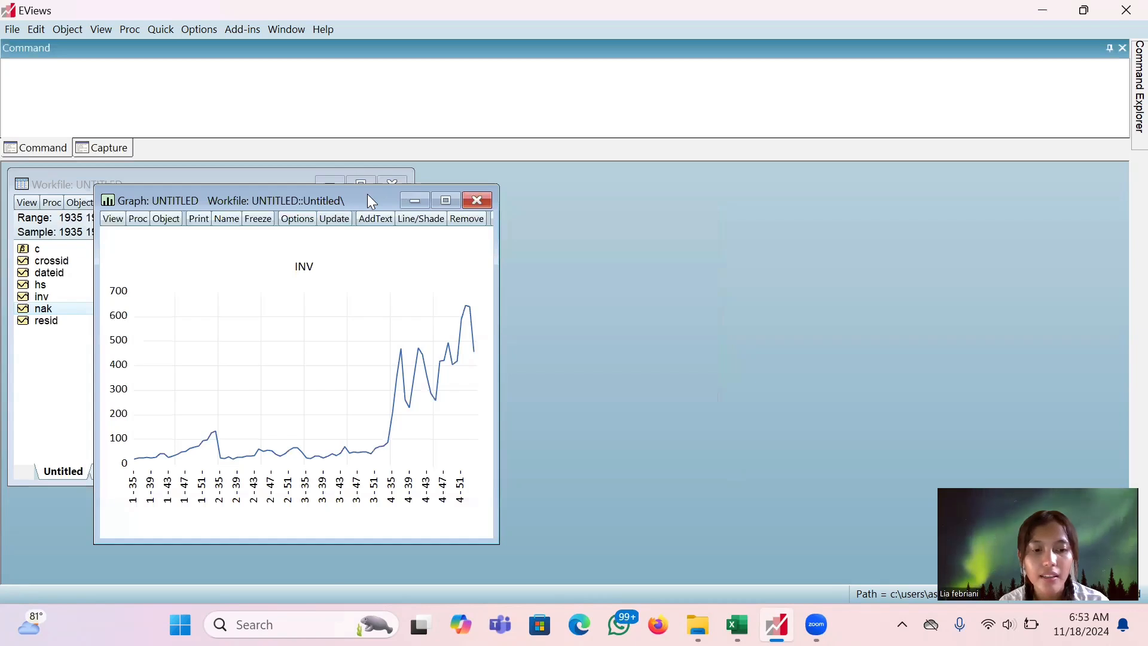
left_click_drag(369, 195, 673, 182)
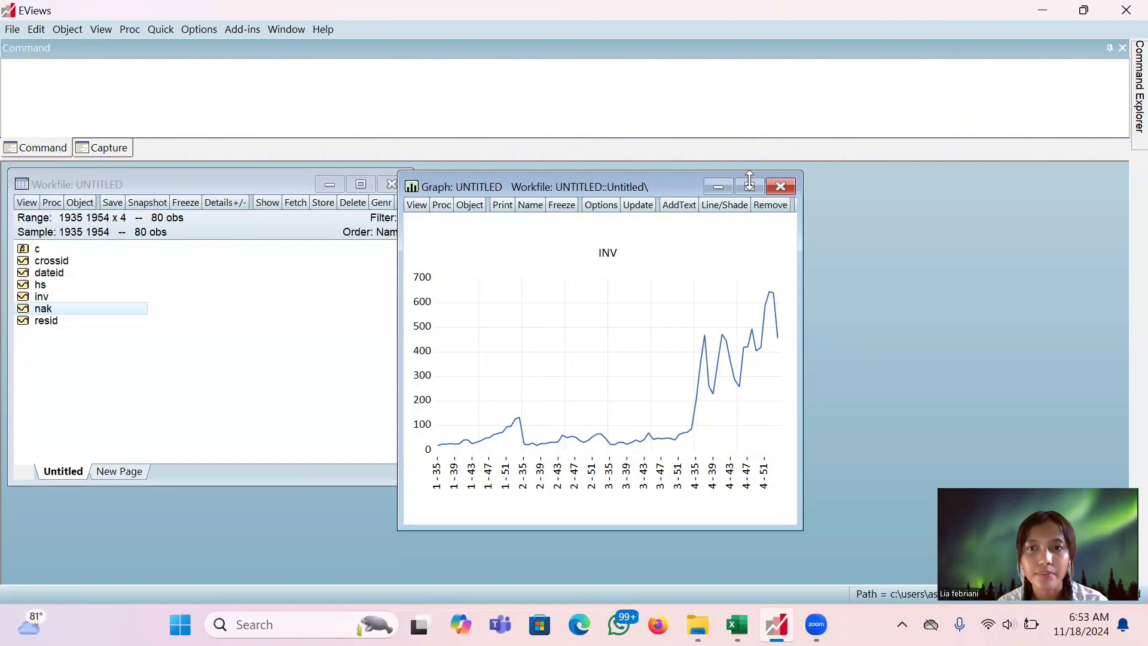
- Create a basic Line & Symbol graph of hs with stacked cross sections and place it over the far side of the inv graph
left_click(168, 31)
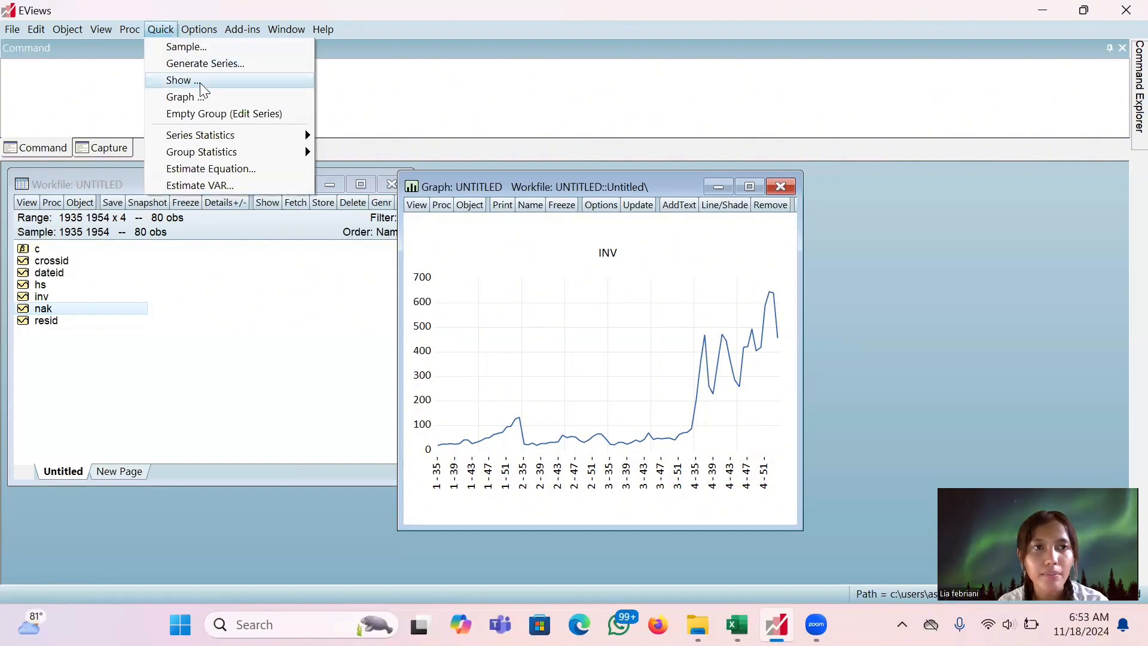
left_click(228, 100)
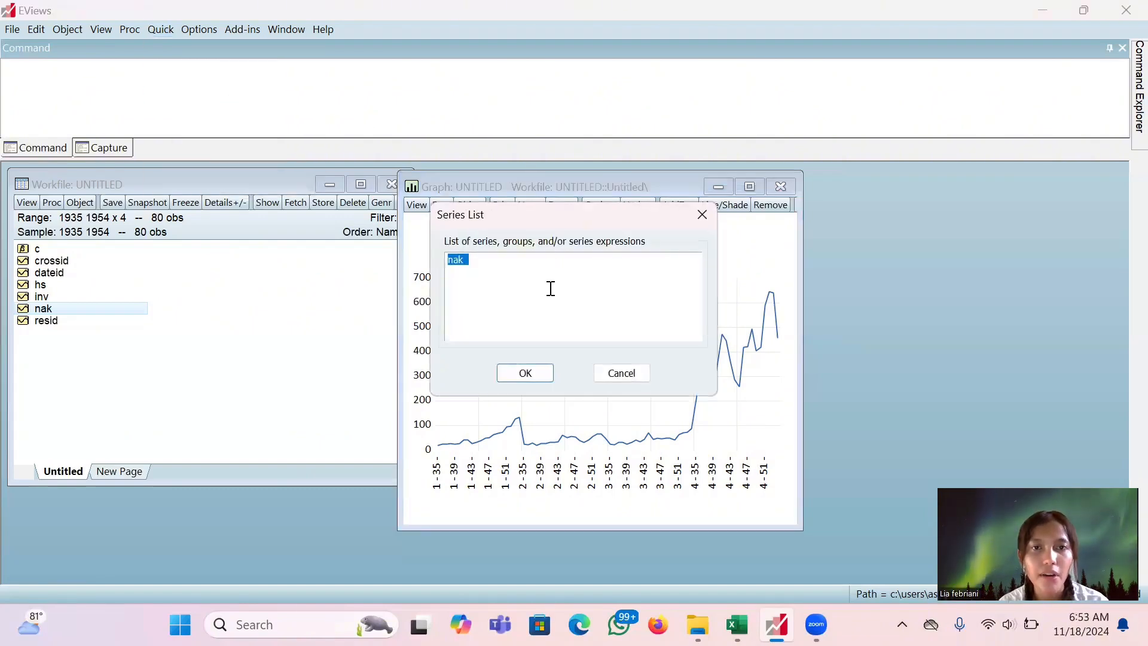
key("BackSpace")
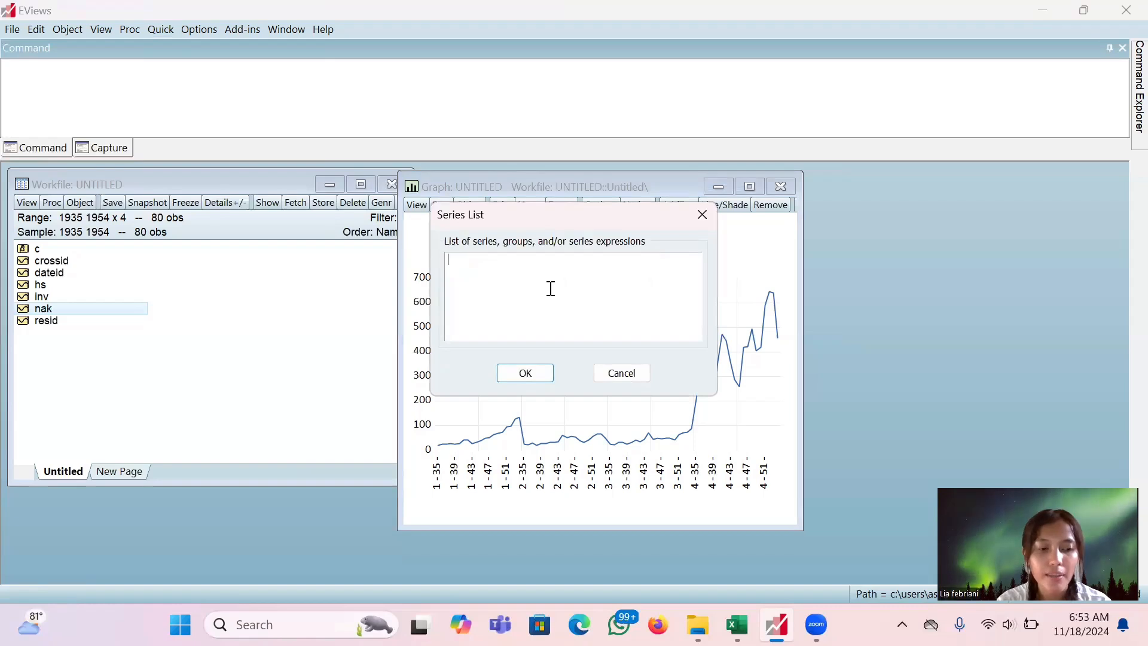
type("h")
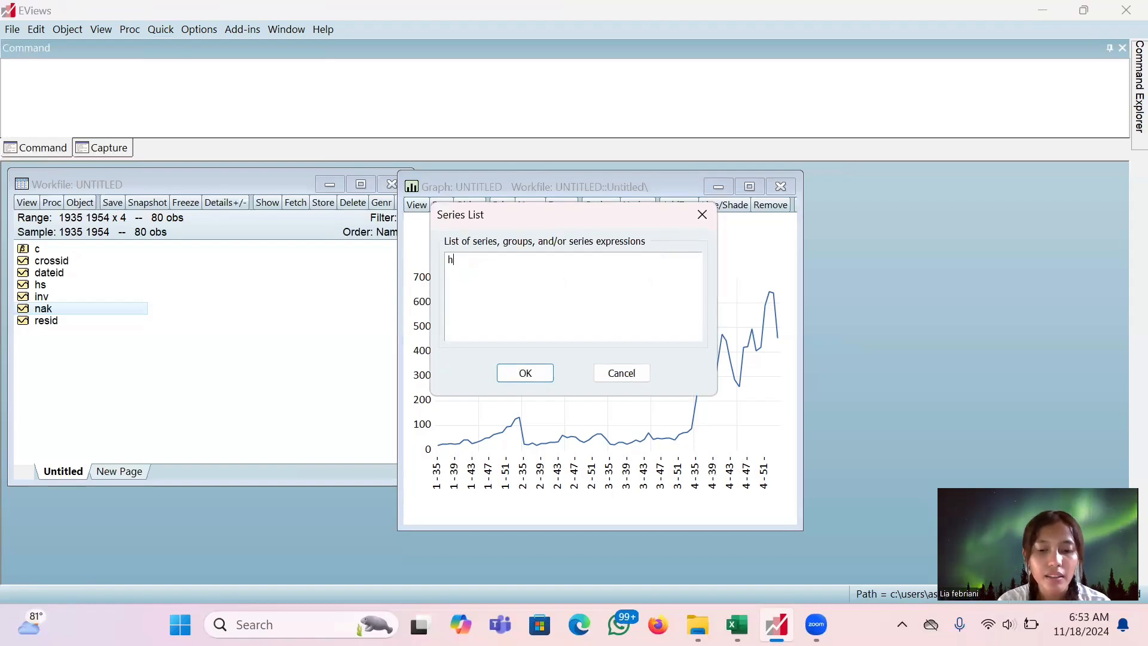
type("s")
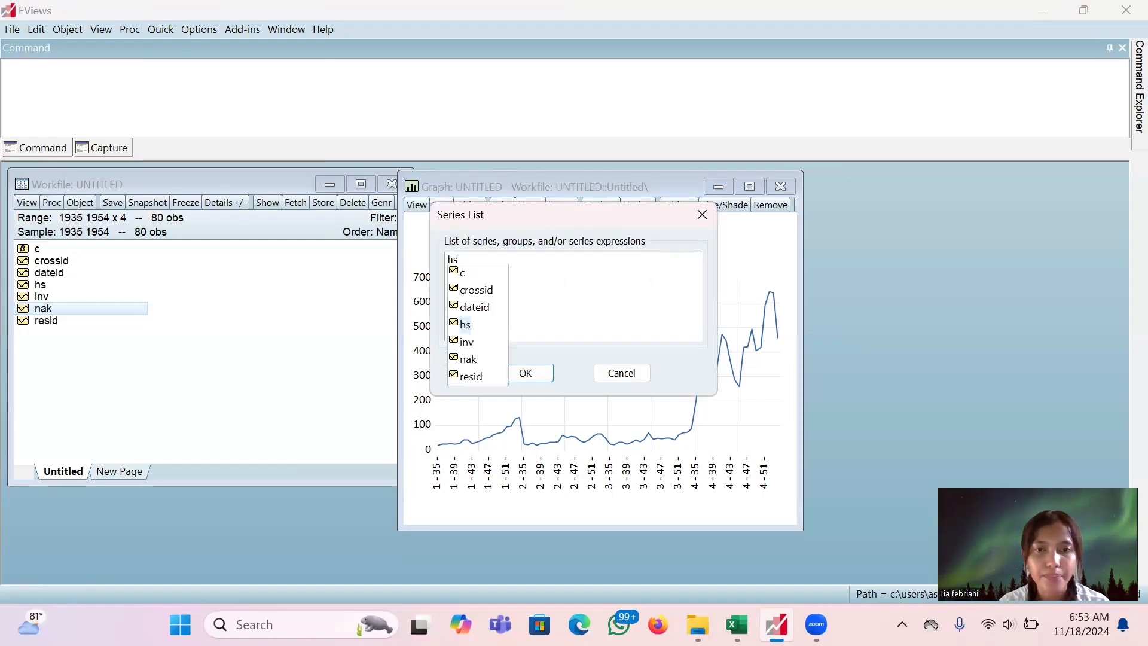
left_click(548, 374)
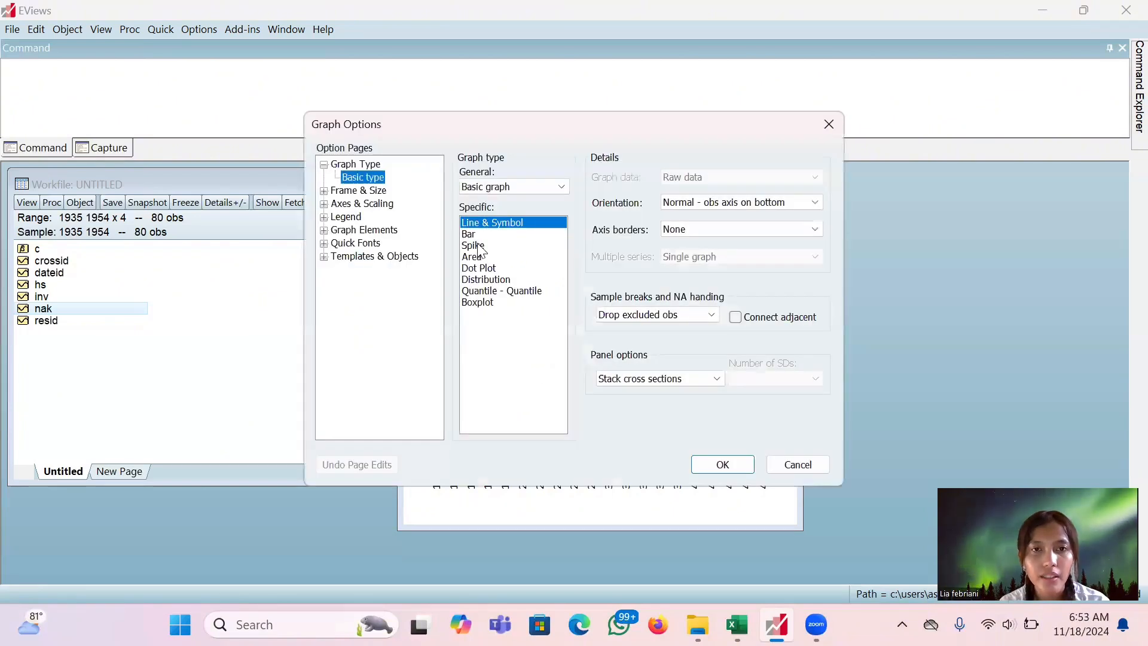
left_click(723, 466)
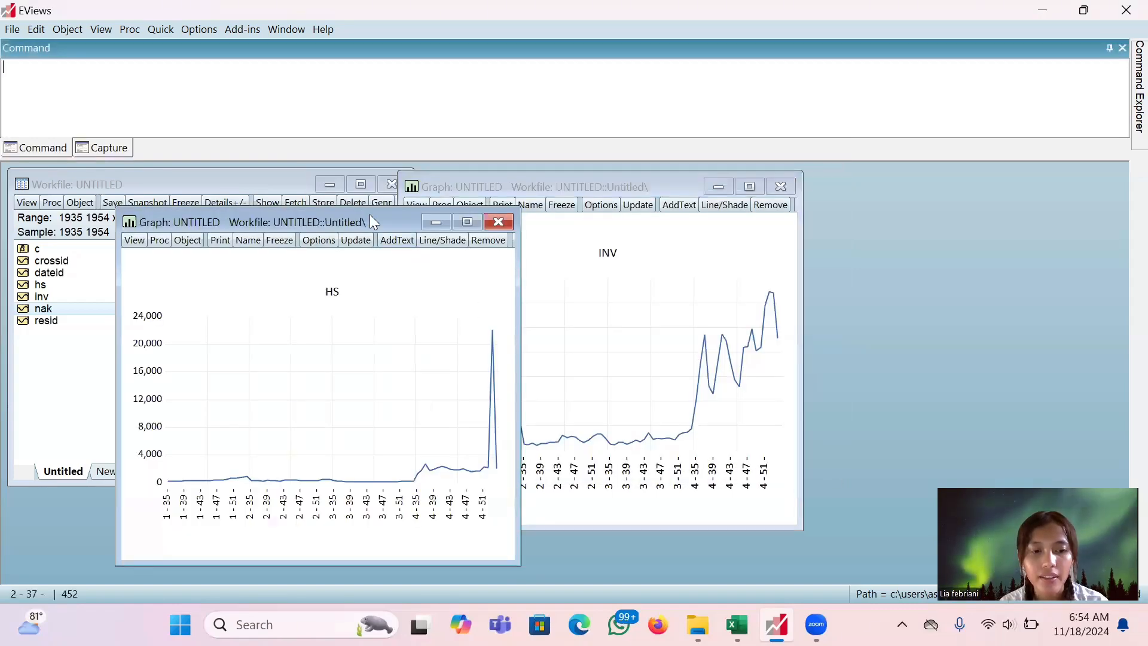
left_click_drag(371, 221, 884, 176)
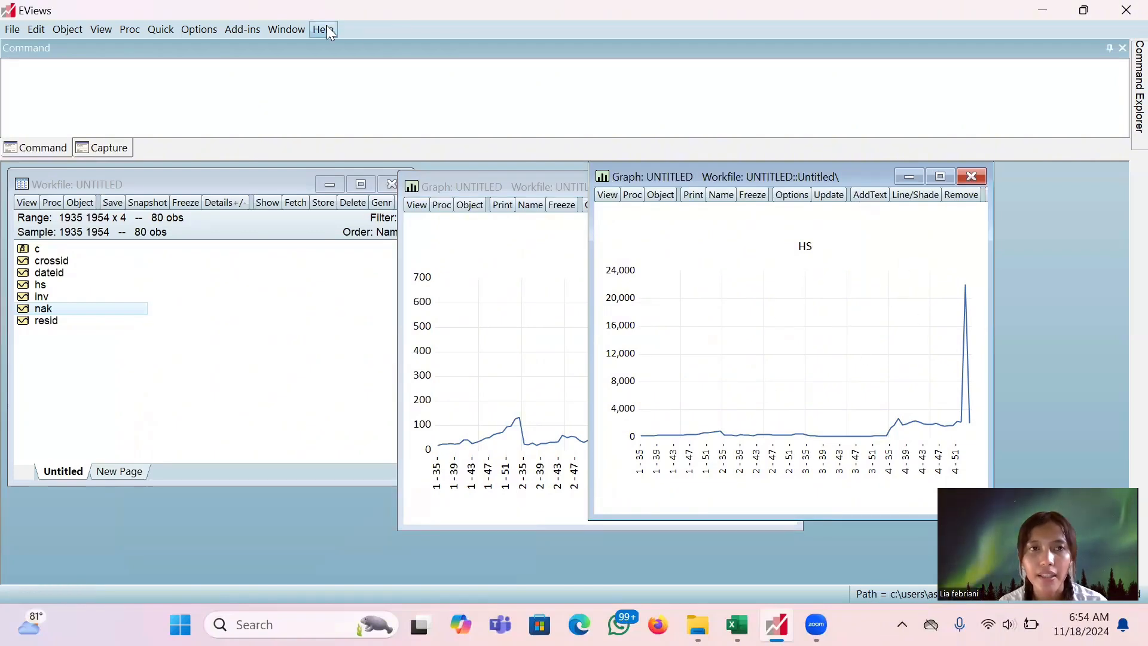
- Create a basic Line & Symbol graph of the series nak with stacked cross sections
left_click(162, 31)
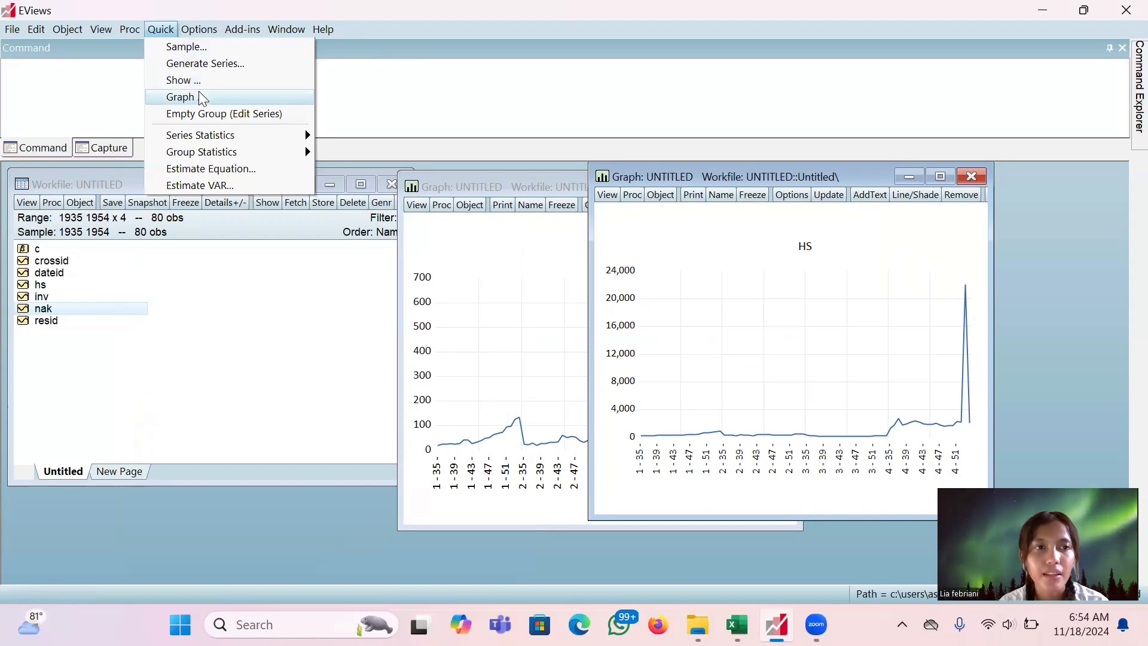
left_click(240, 97)
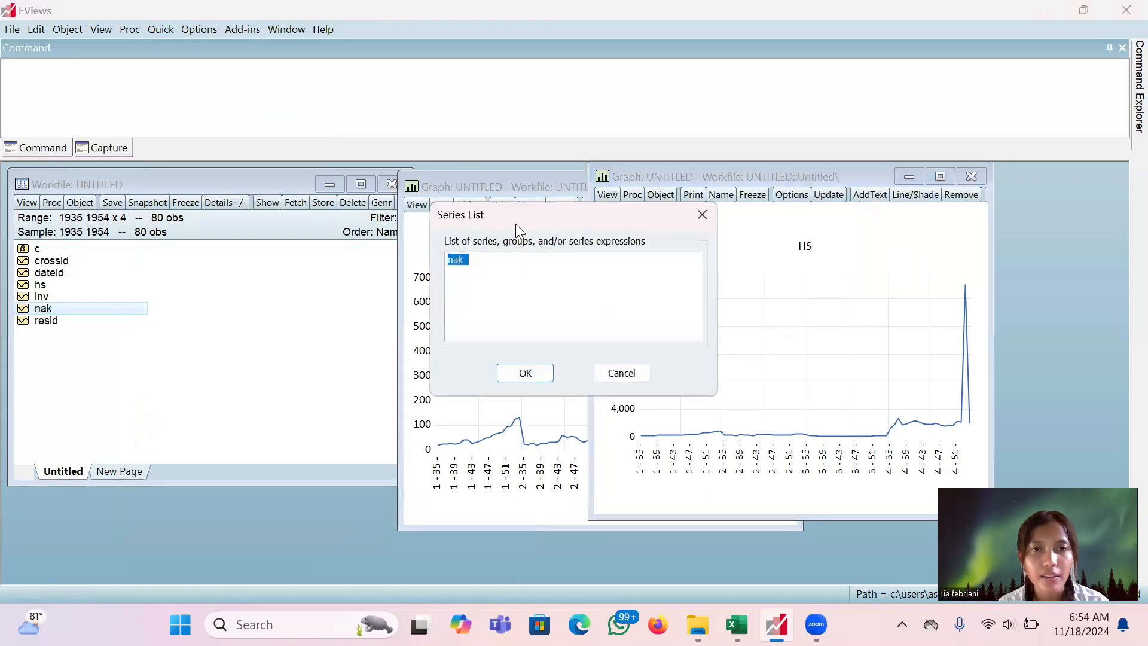
key("BackSpace")
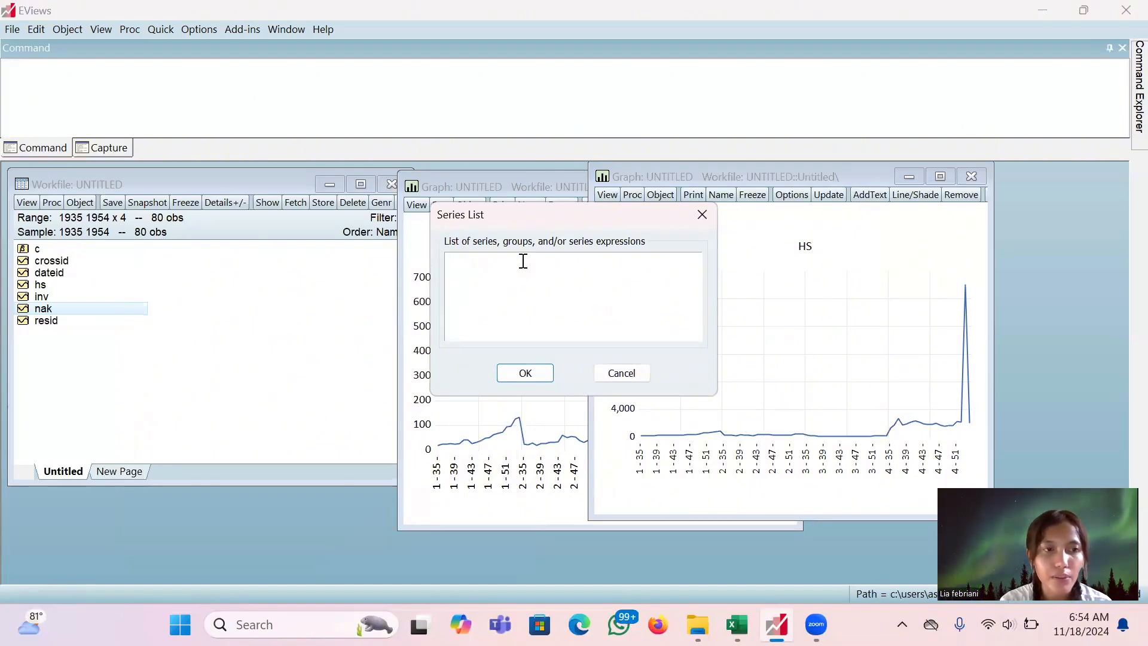
type("na")
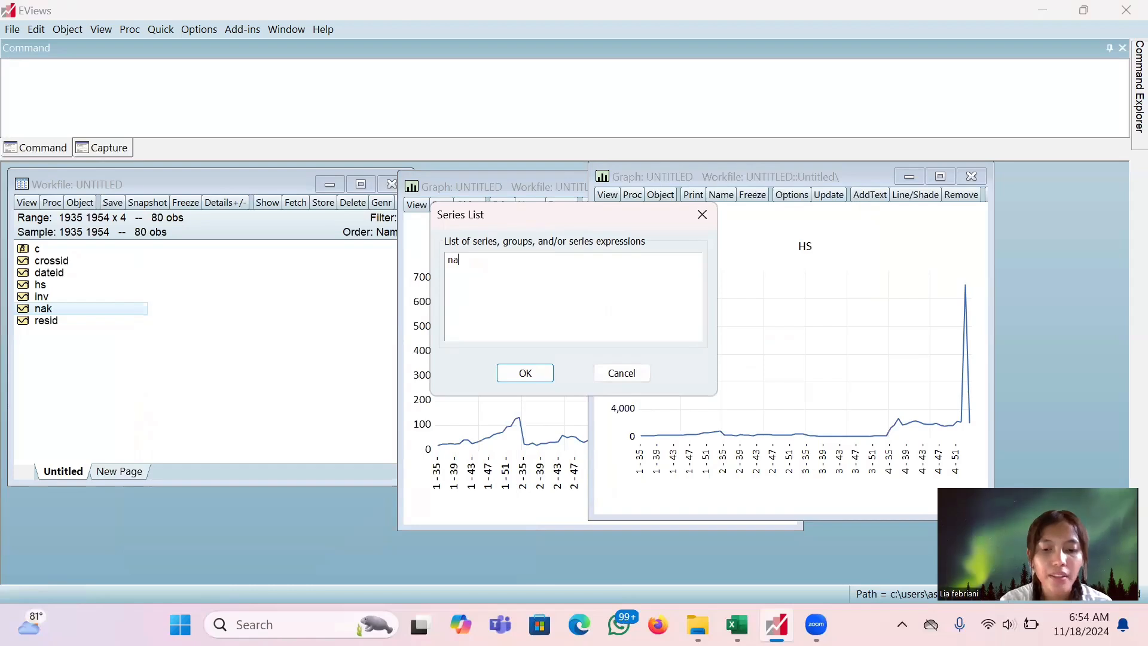
type("k")
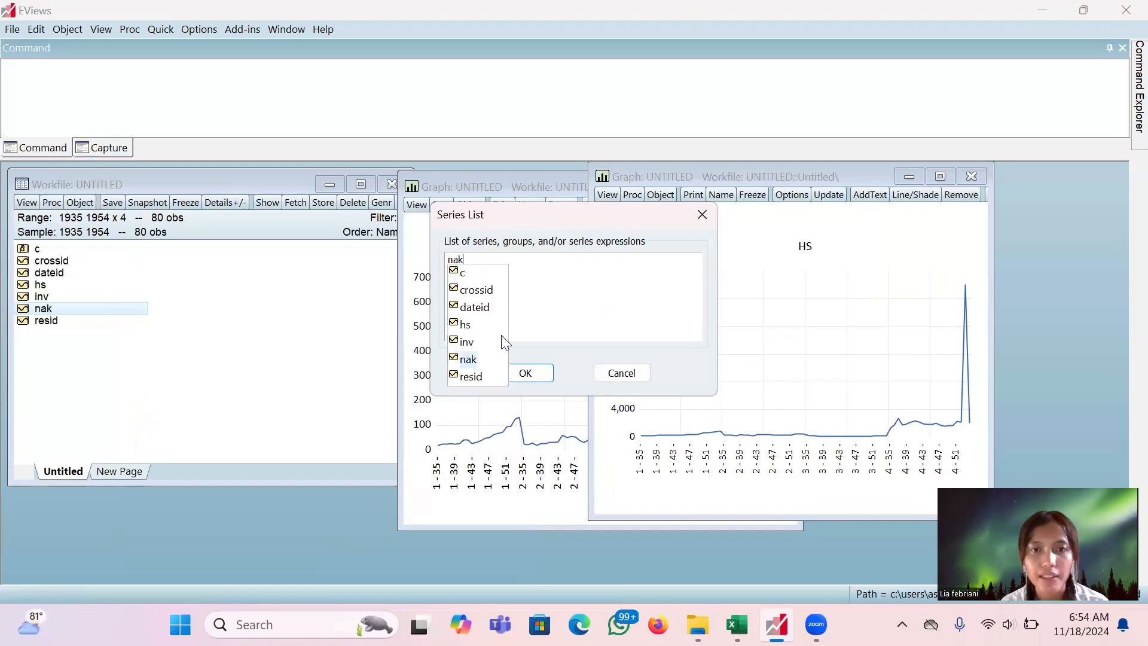
left_click(536, 368)
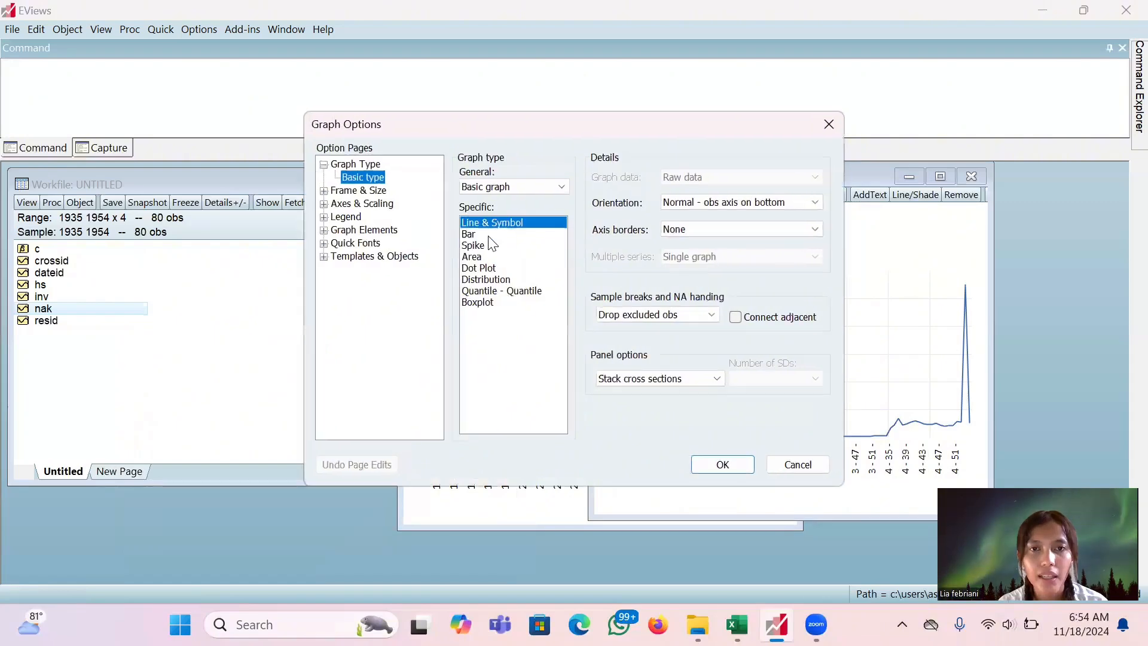
left_click(722, 464)
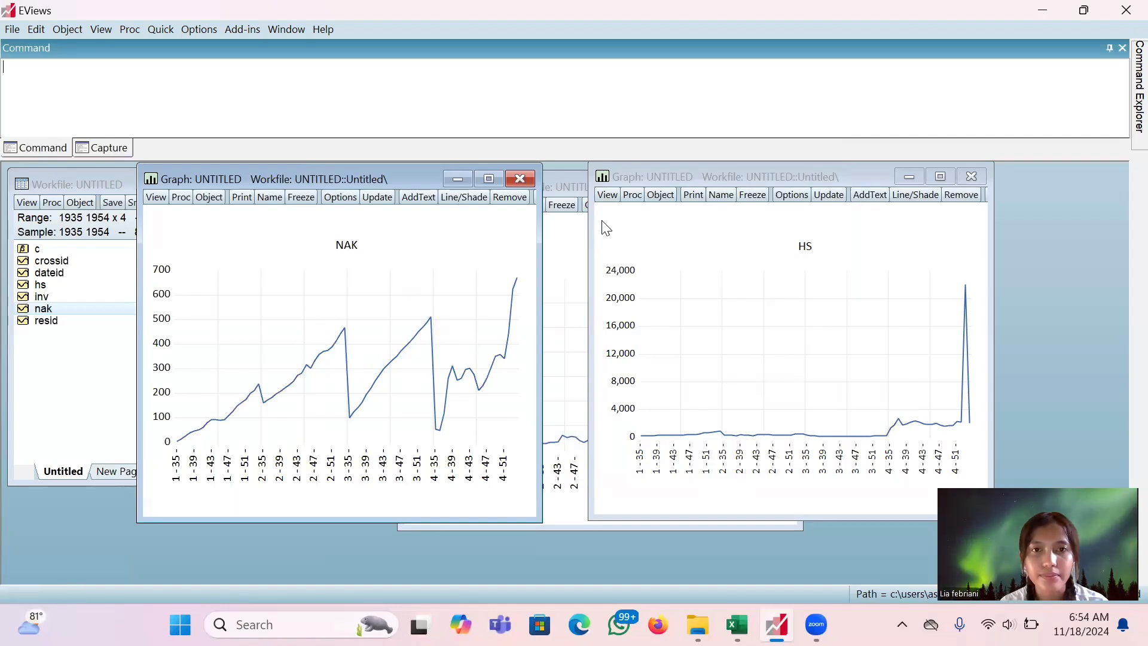
- Close the untitled nak, hs and inv graphs one after another and delete them
left_click(525, 179)
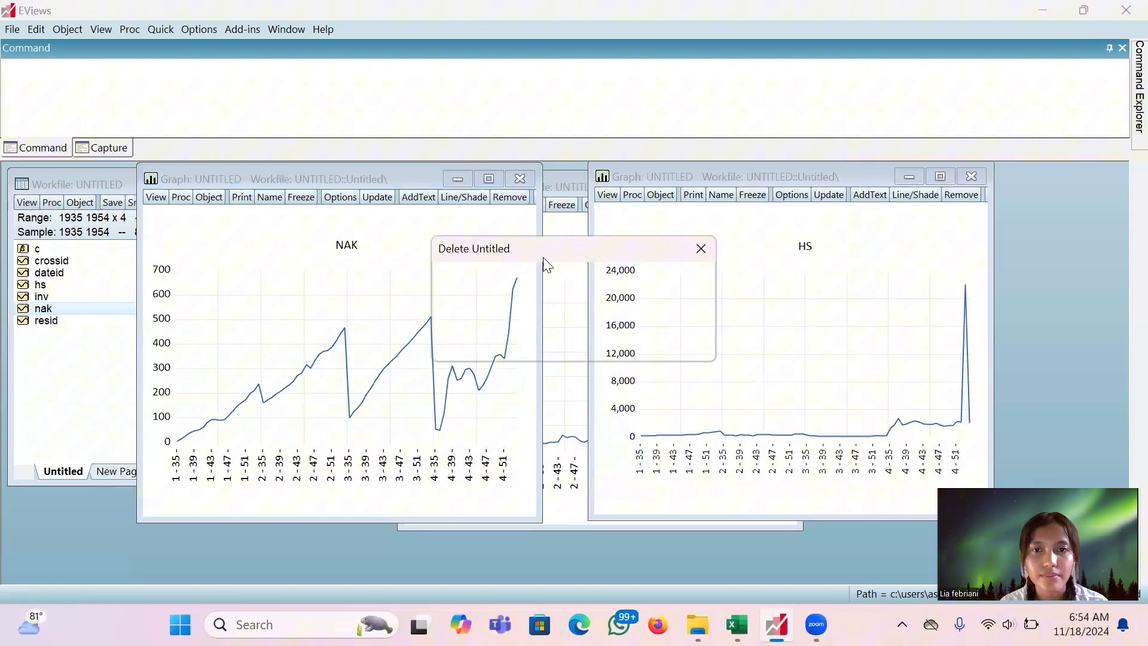
left_click(555, 339)
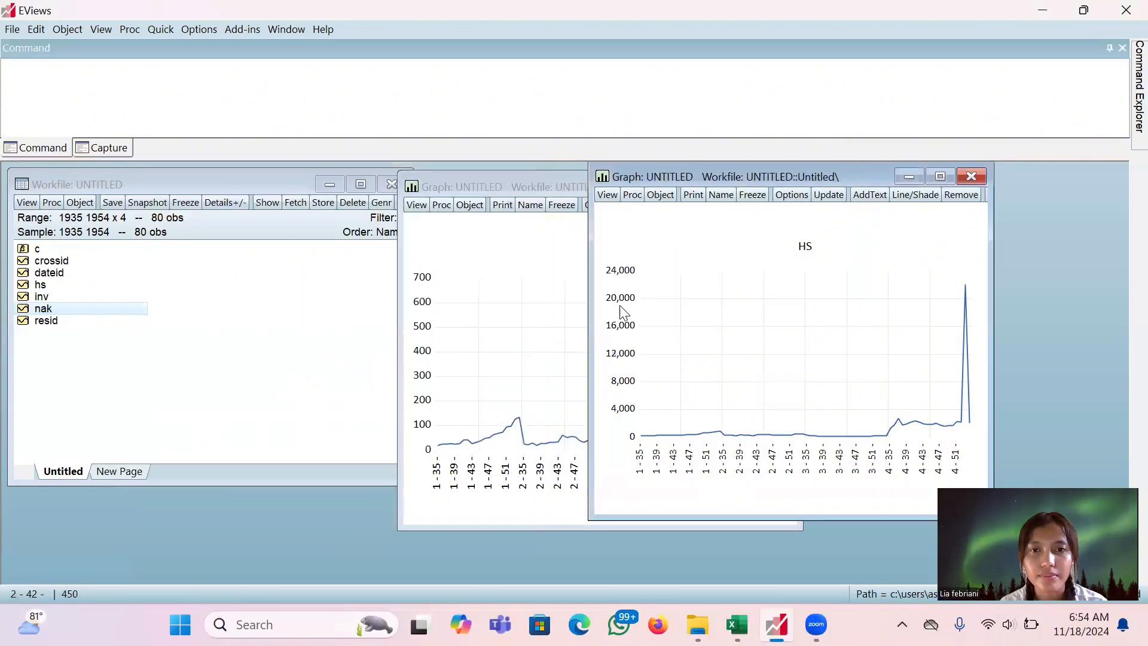
left_click(972, 176)
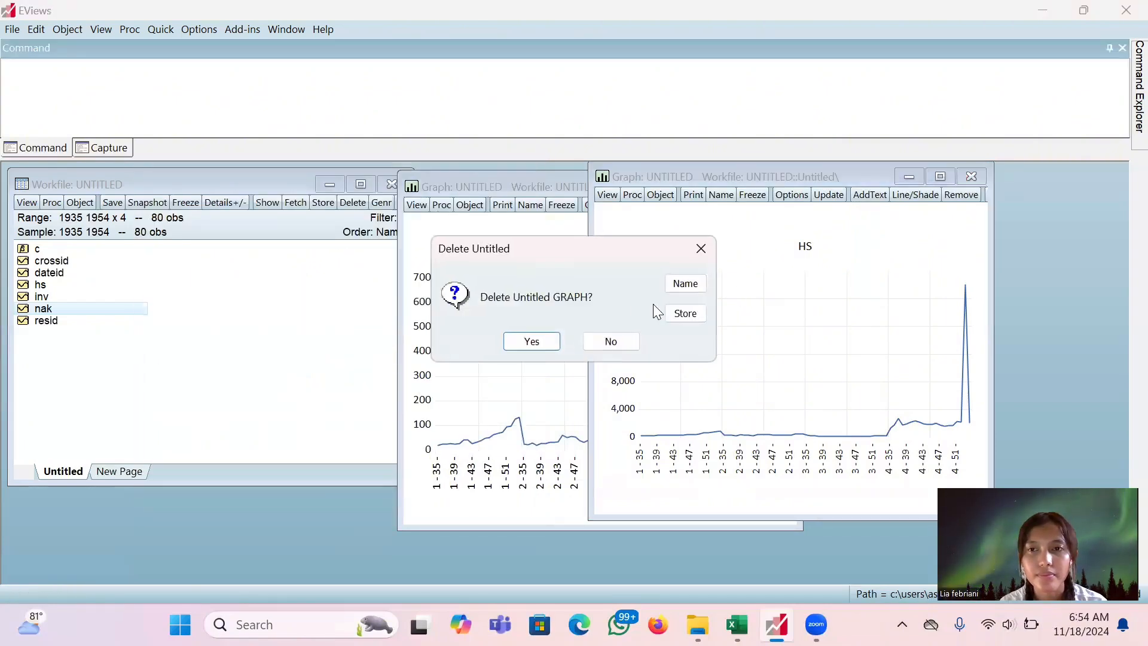
left_click(552, 340)
left_click(781, 187)
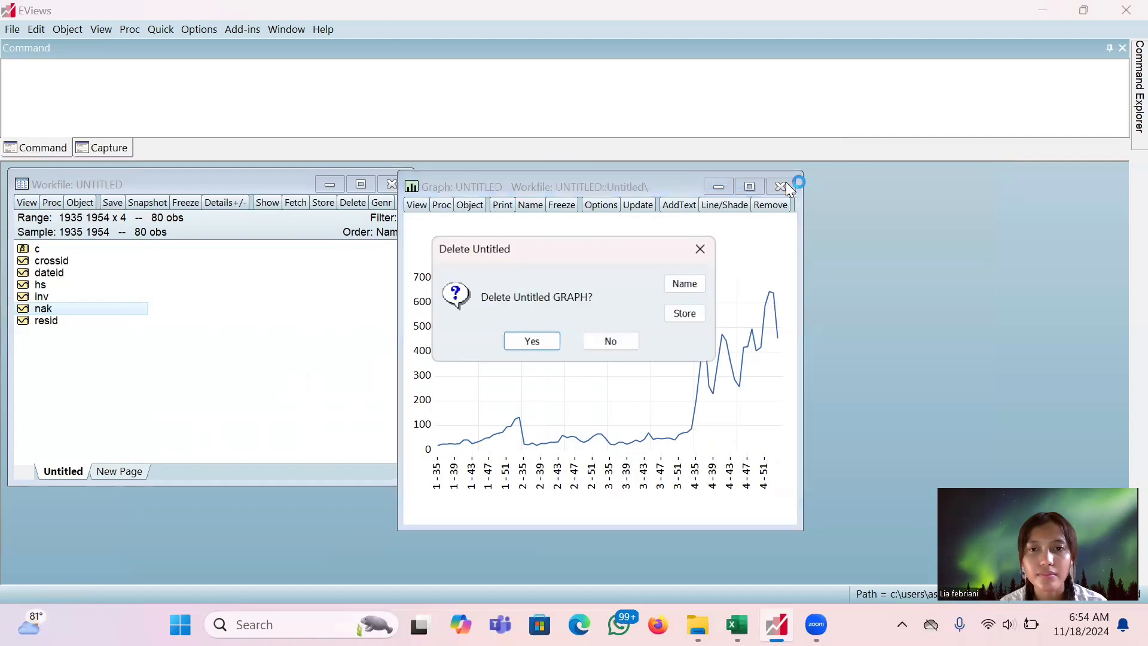
left_click(544, 344)
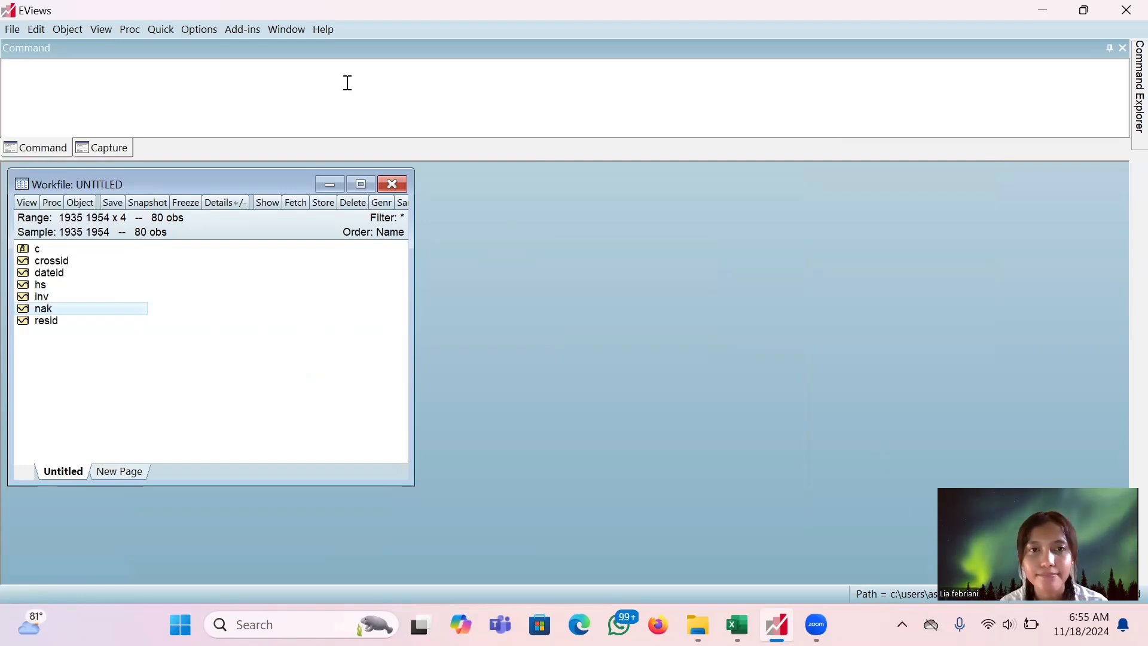
- Create a new basic Line & Symbol graph of the series inv with stacked cross sections
left_click(164, 35)
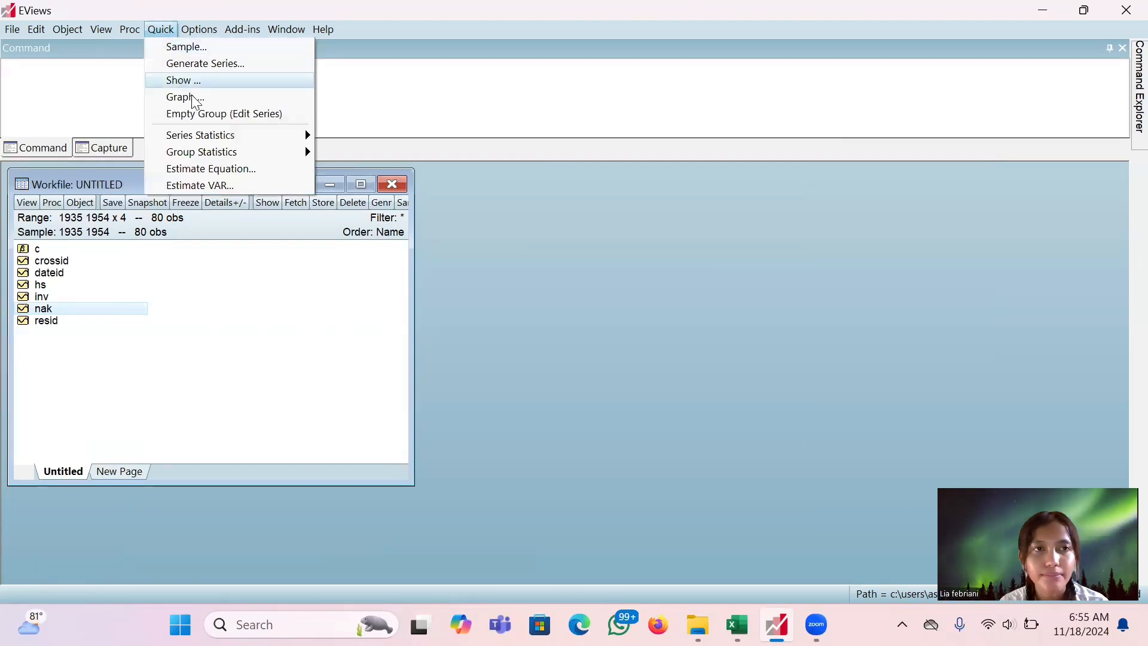
mouse_move(218, 136)
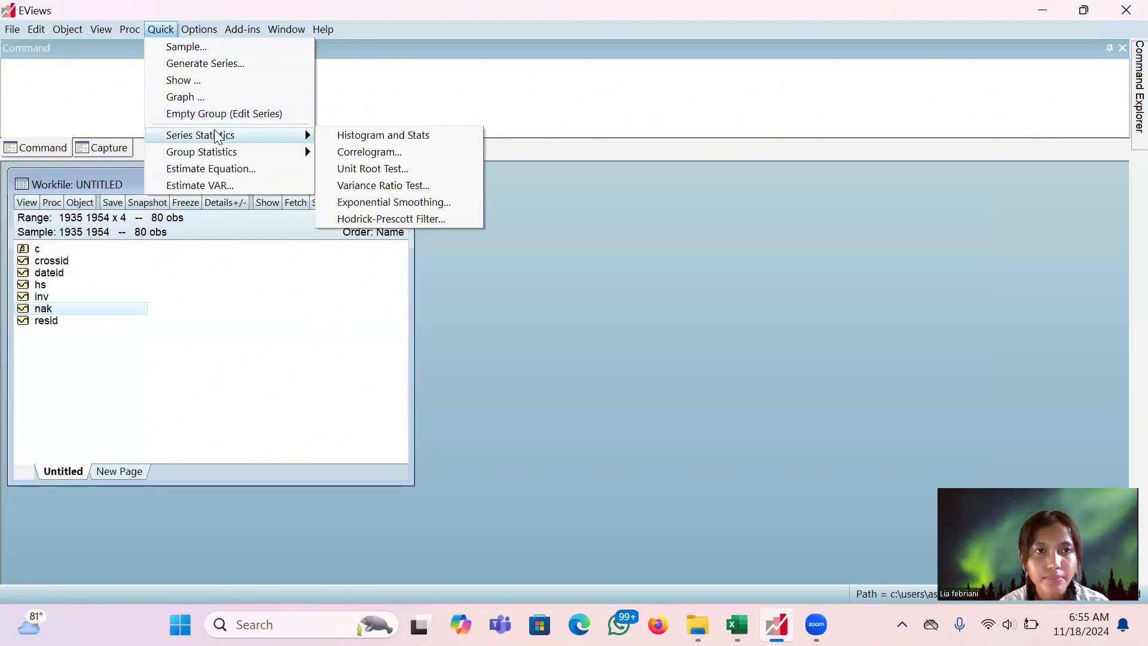
left_click(243, 96)
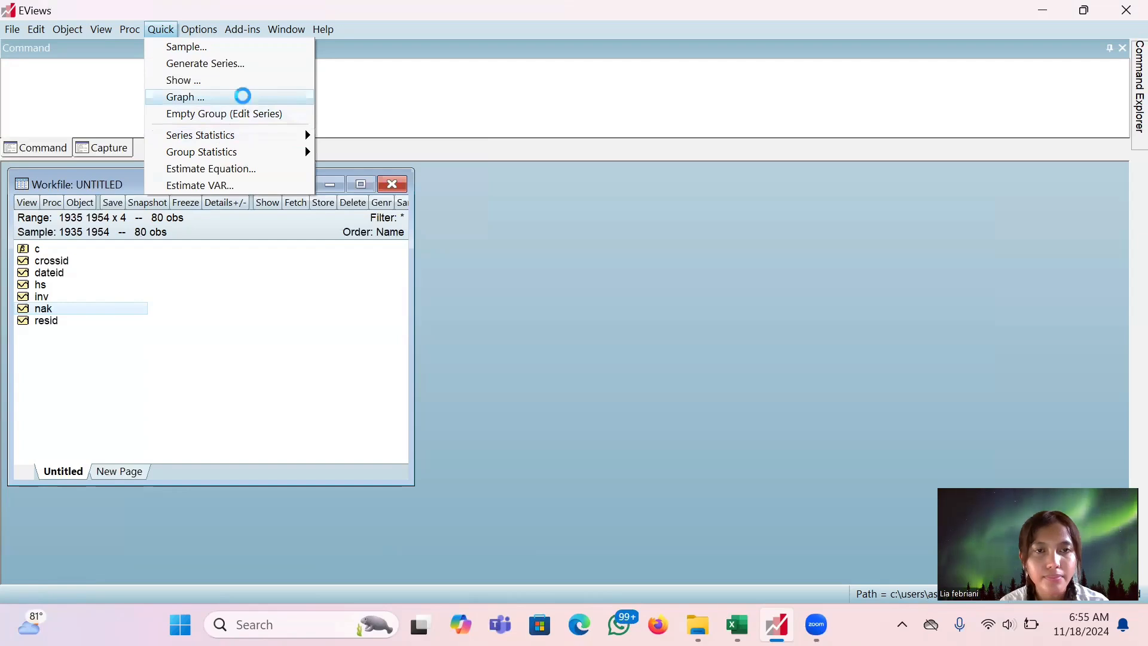
key("BackSpace")
type("inv")
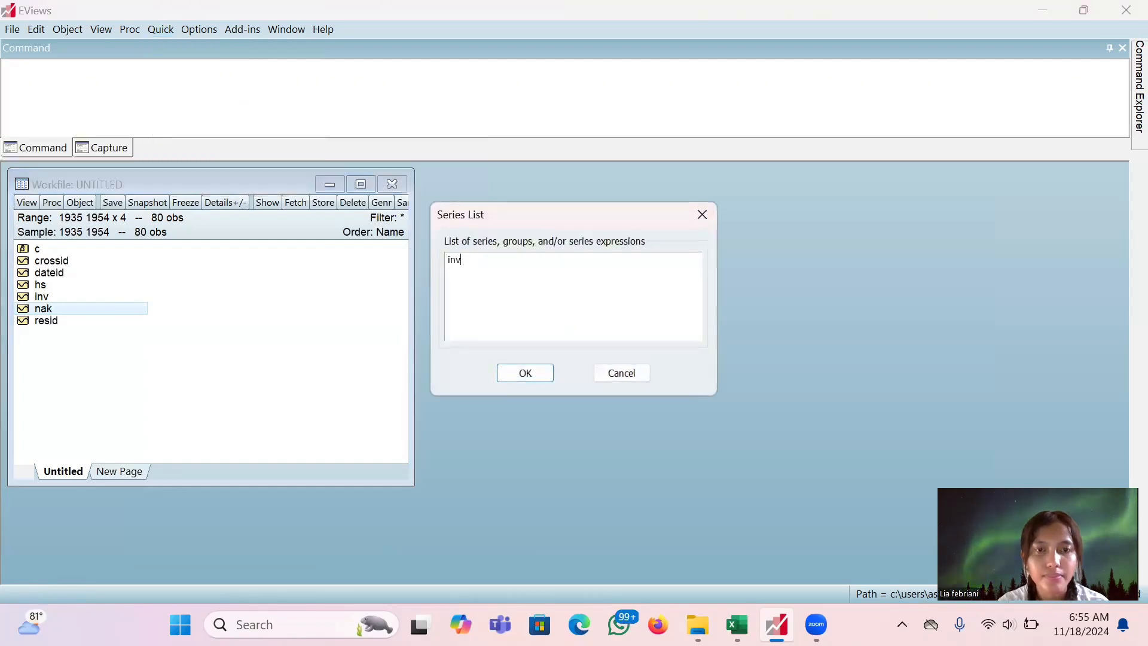
left_click(542, 372)
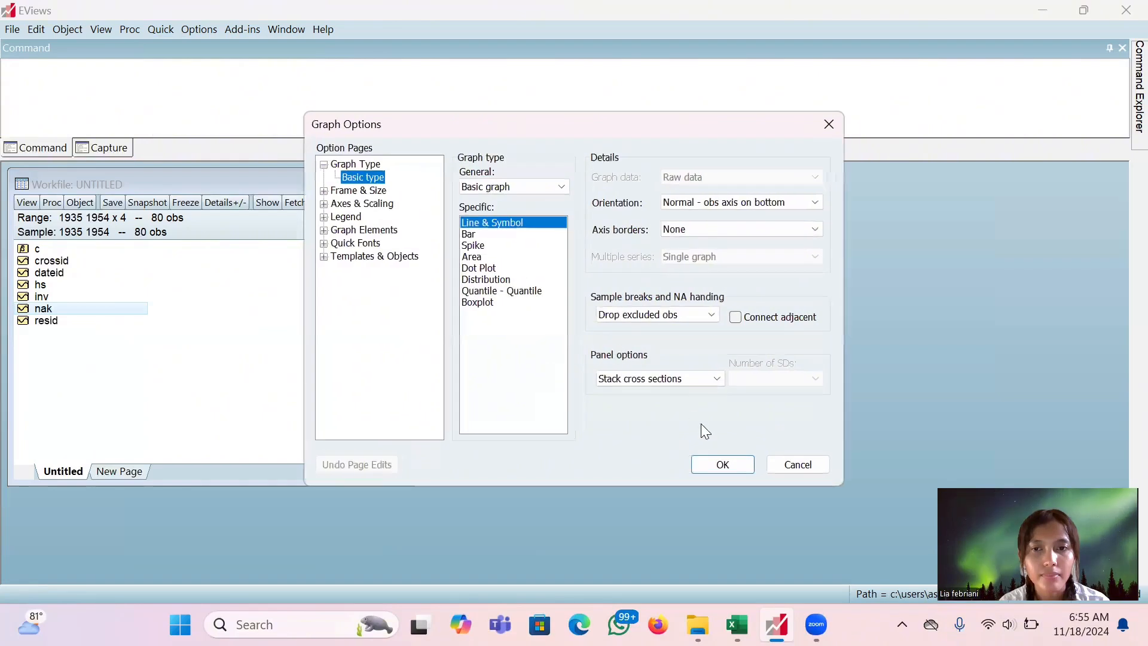
left_click(712, 465)
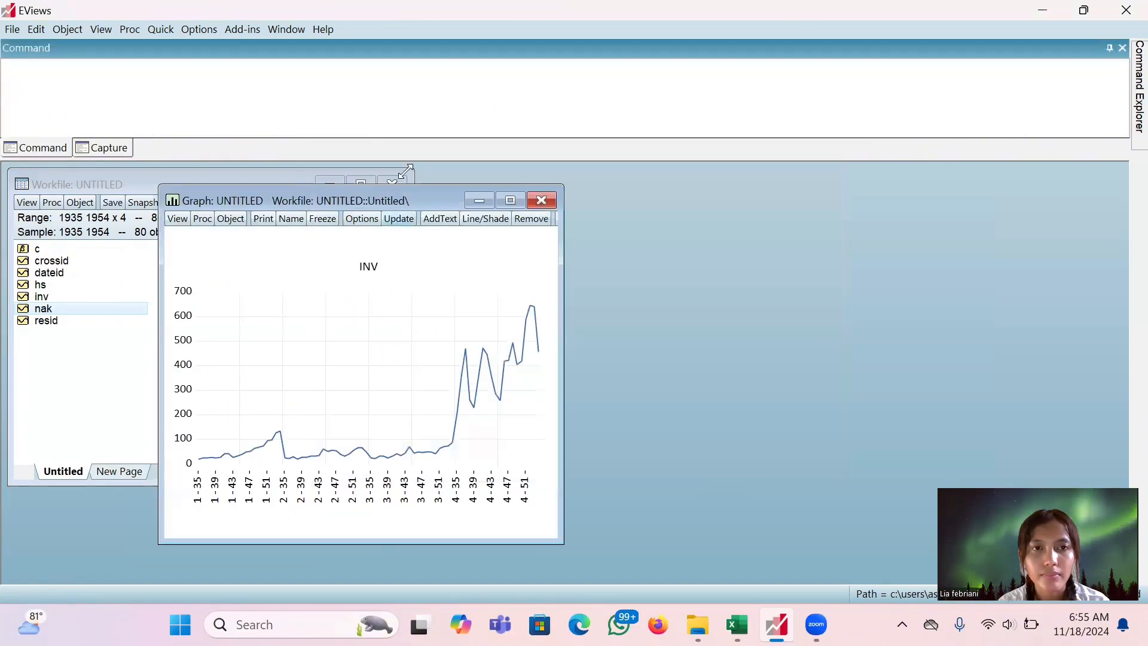
- Create a basic Line & Symbol graph of hs with stacked cross sections and place it beside the inv graph without overlap
left_click(168, 34)
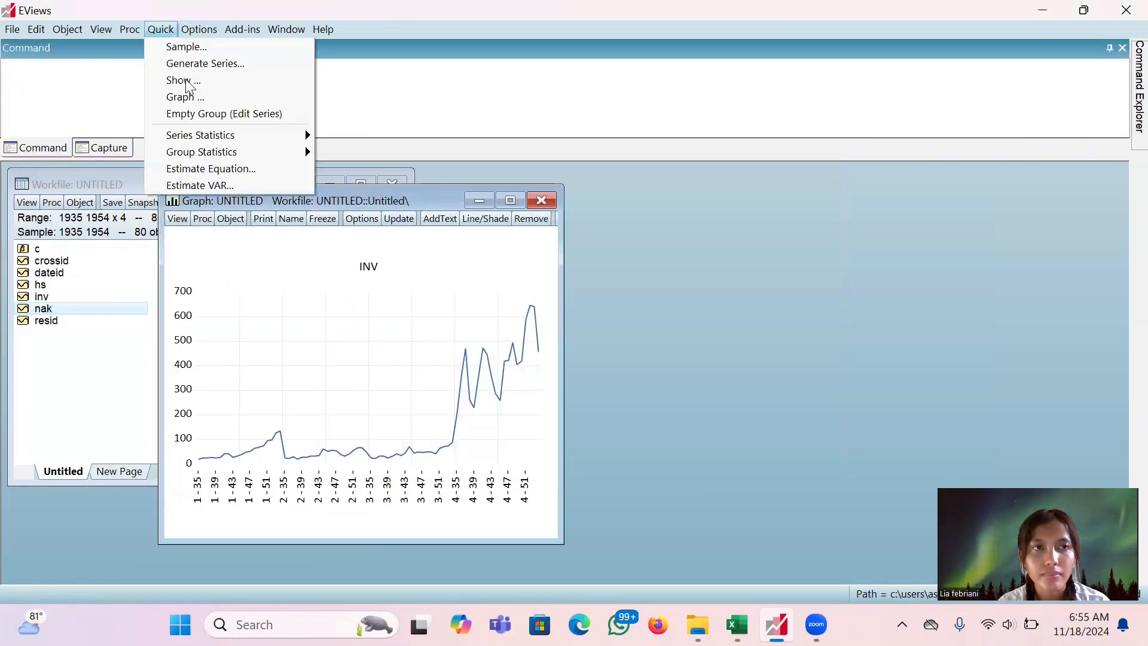
left_click(210, 98)
key("BackSpace")
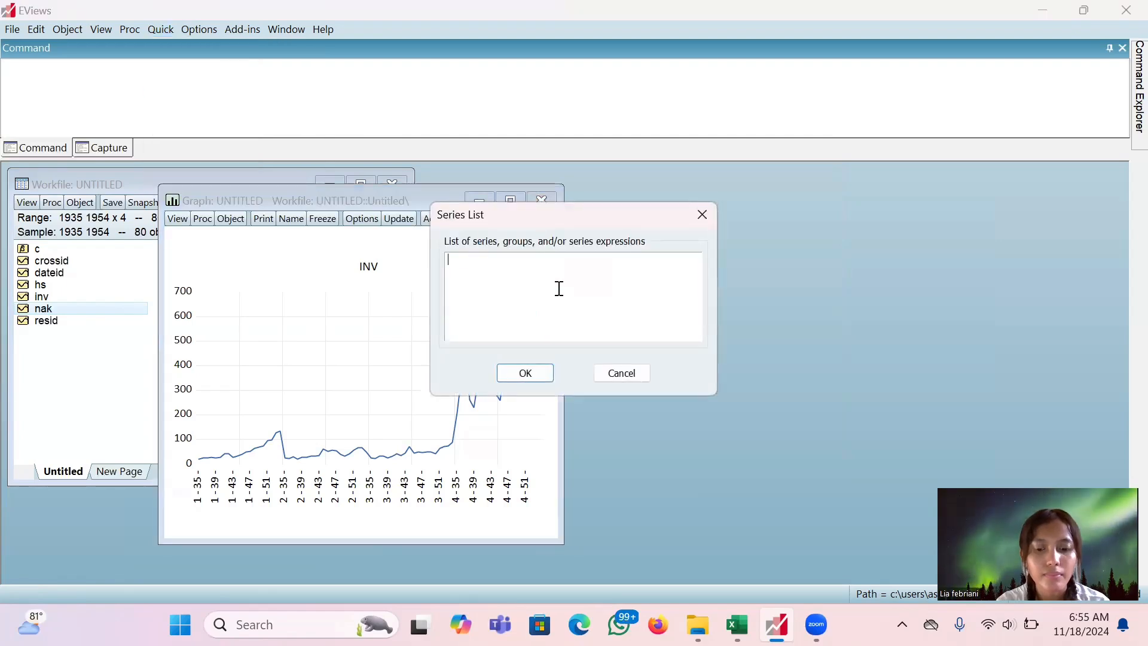
type("hs")
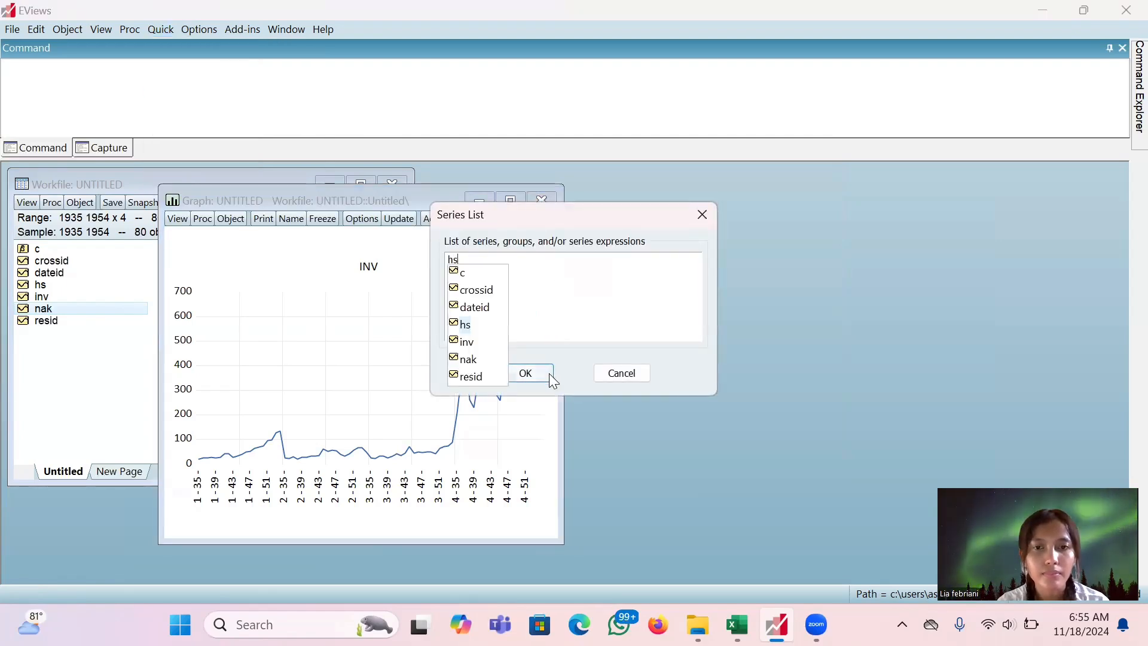
left_click(549, 373)
left_click(549, 374)
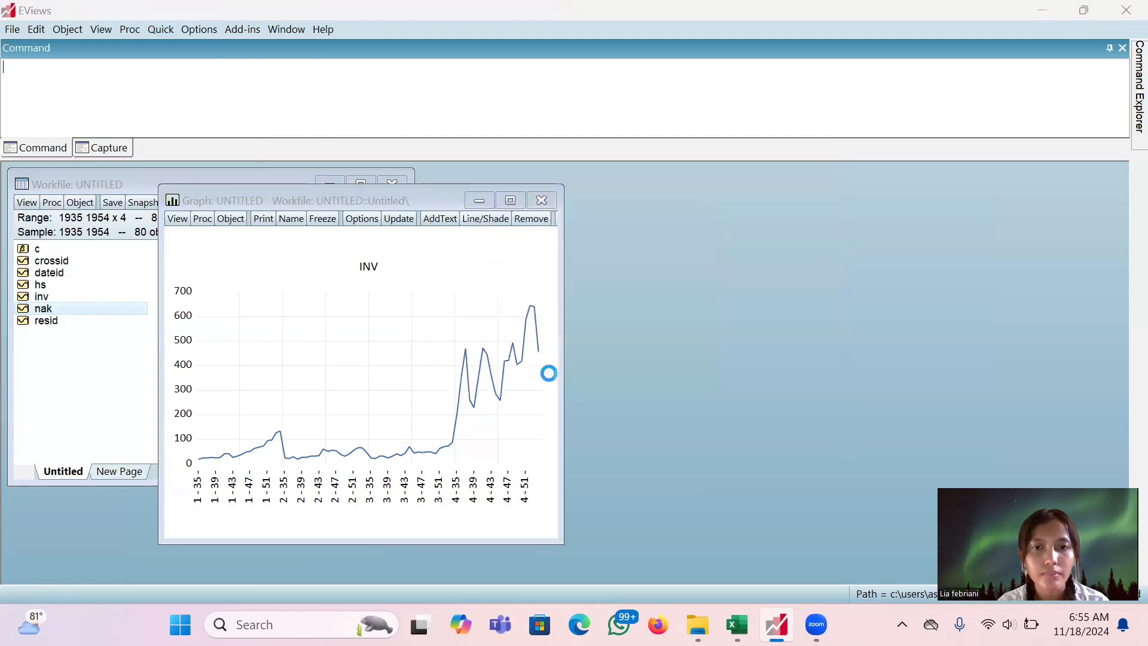
left_click(722, 464)
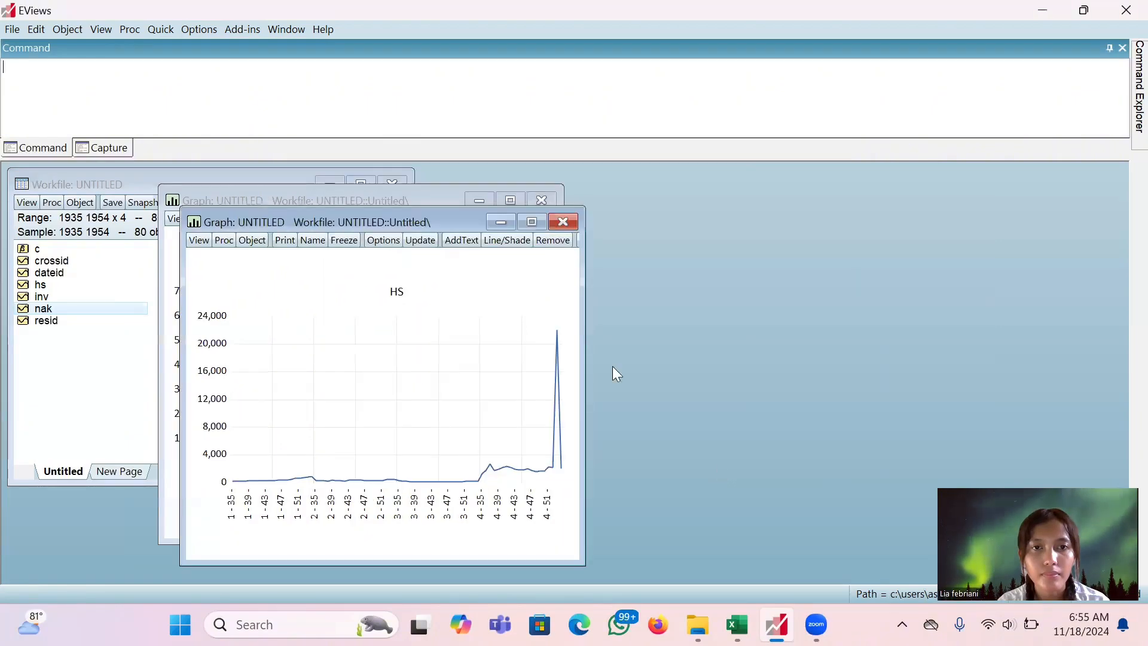
left_click_drag(450, 225, 878, 197)
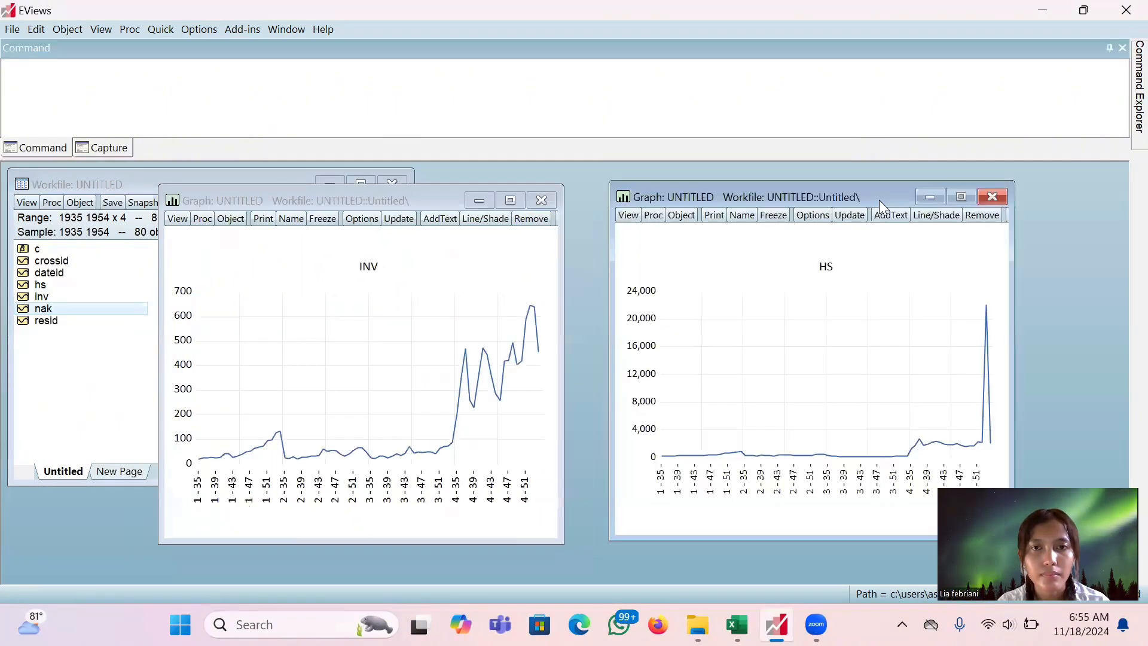
- Create a basic Line & Symbol graph of the series nak with stacked cross sections
left_click(161, 30)
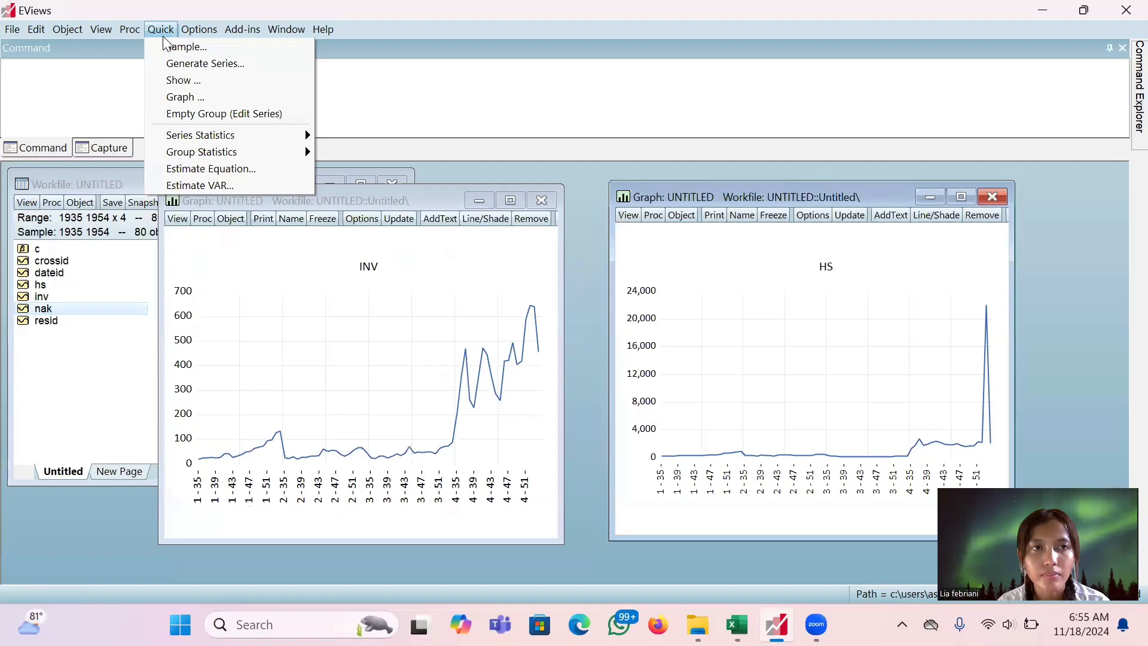
left_click(214, 99)
type("nak")
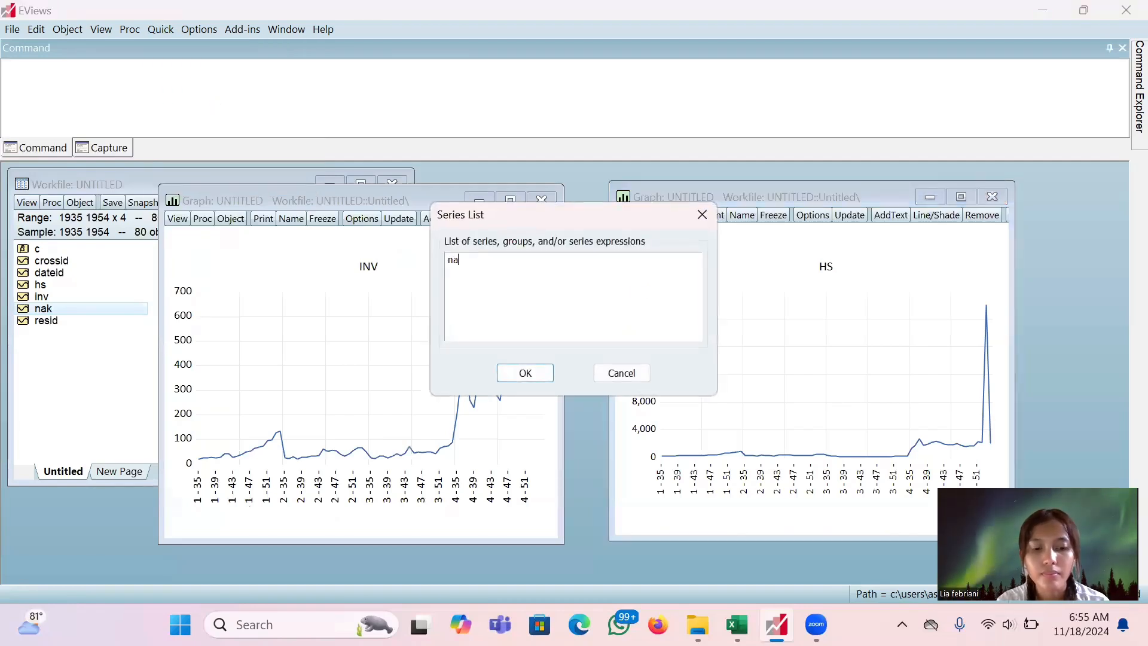
left_click(525, 373)
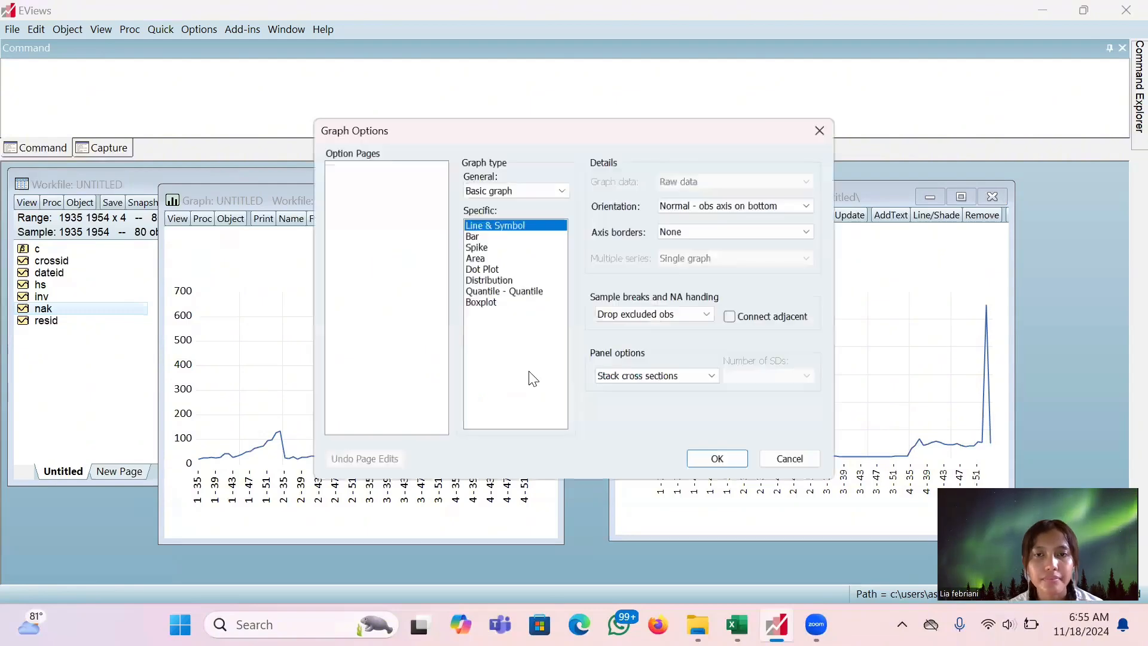
left_click(696, 466)
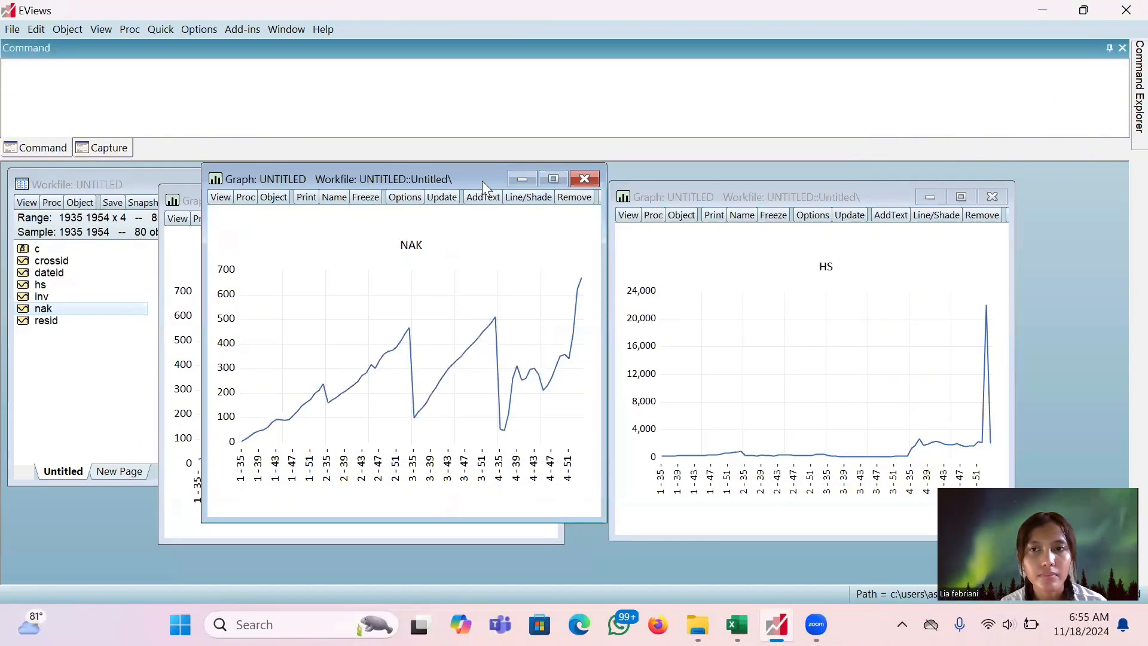
- Place the nak graph window between the inv and hs graphs, slightly below them
left_click_drag(482, 181, 970, 272)
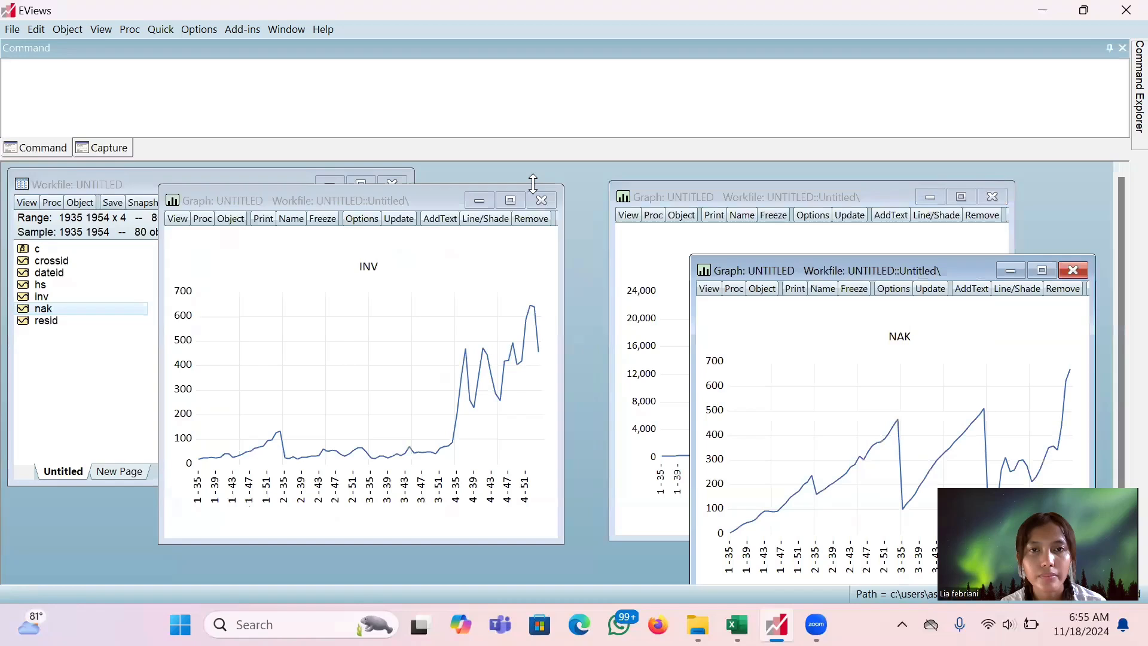
left_click(428, 194)
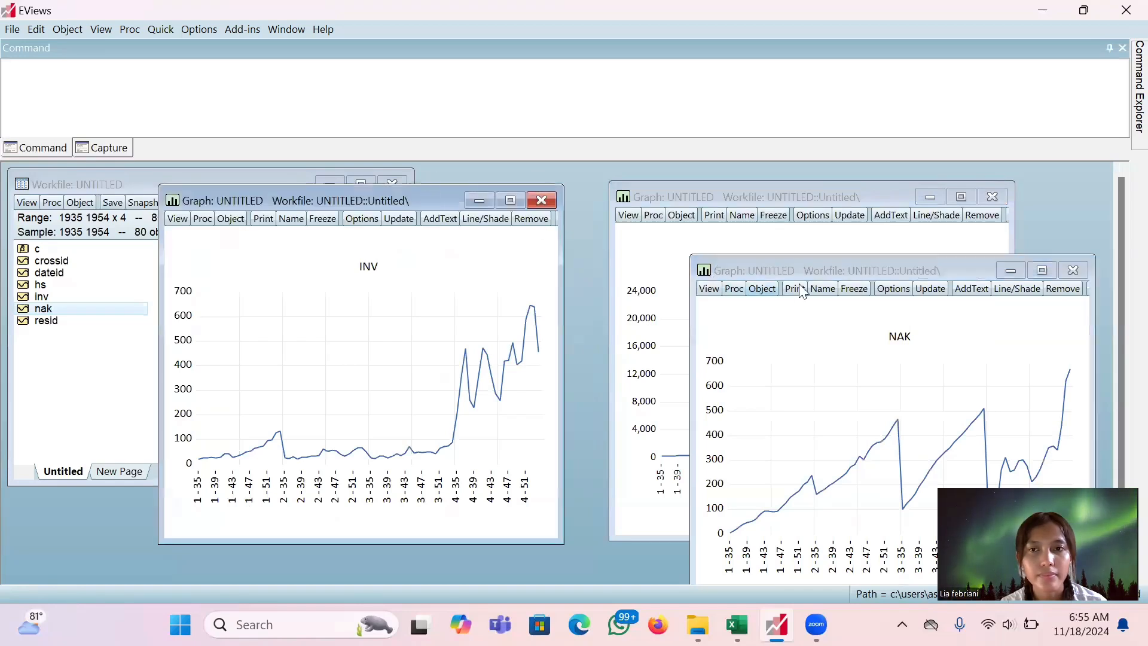
left_click(842, 266)
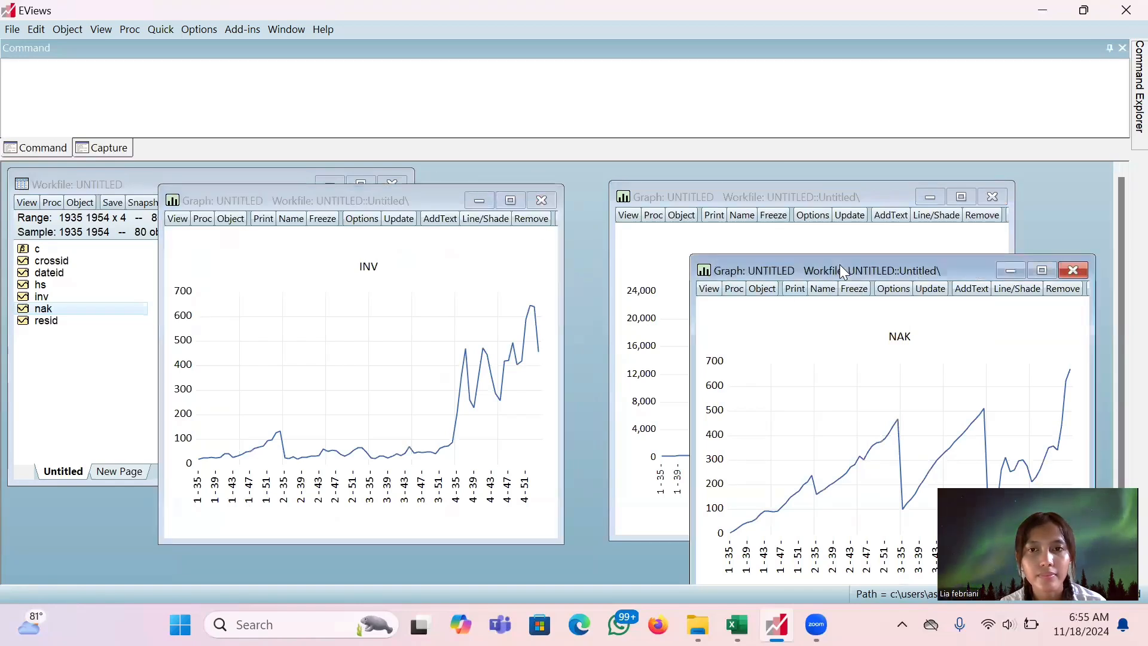
left_click_drag(841, 265, 554, 246)
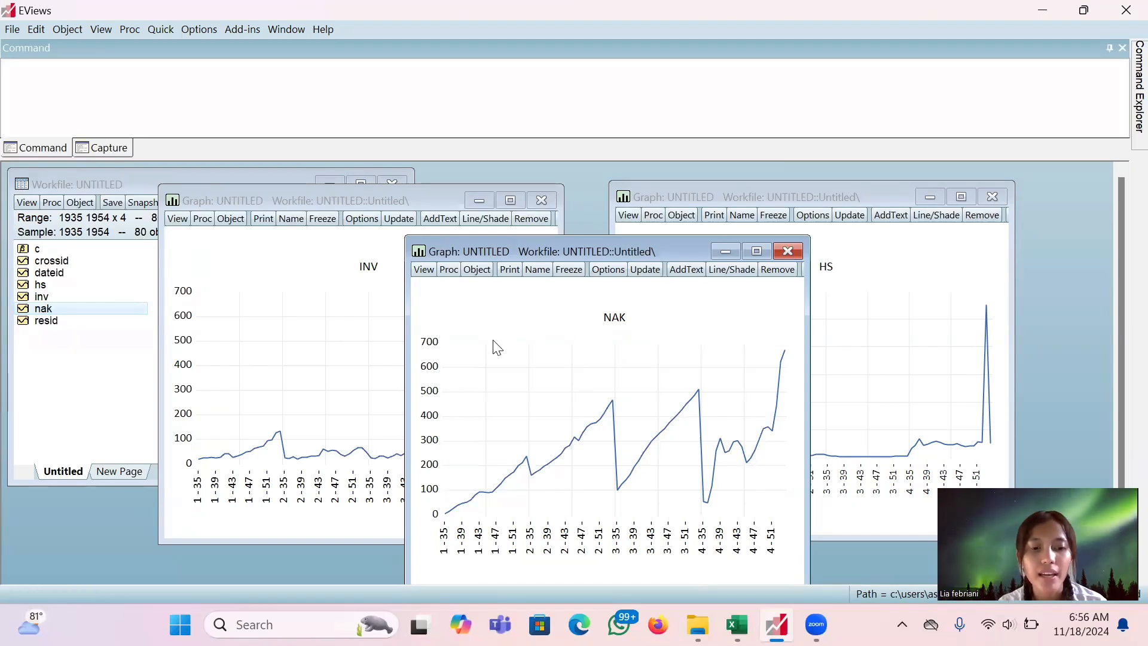
- Enlarge the inv graph, change its basic graph type to Bar, and restore the window to its normal size
left_click(442, 203)
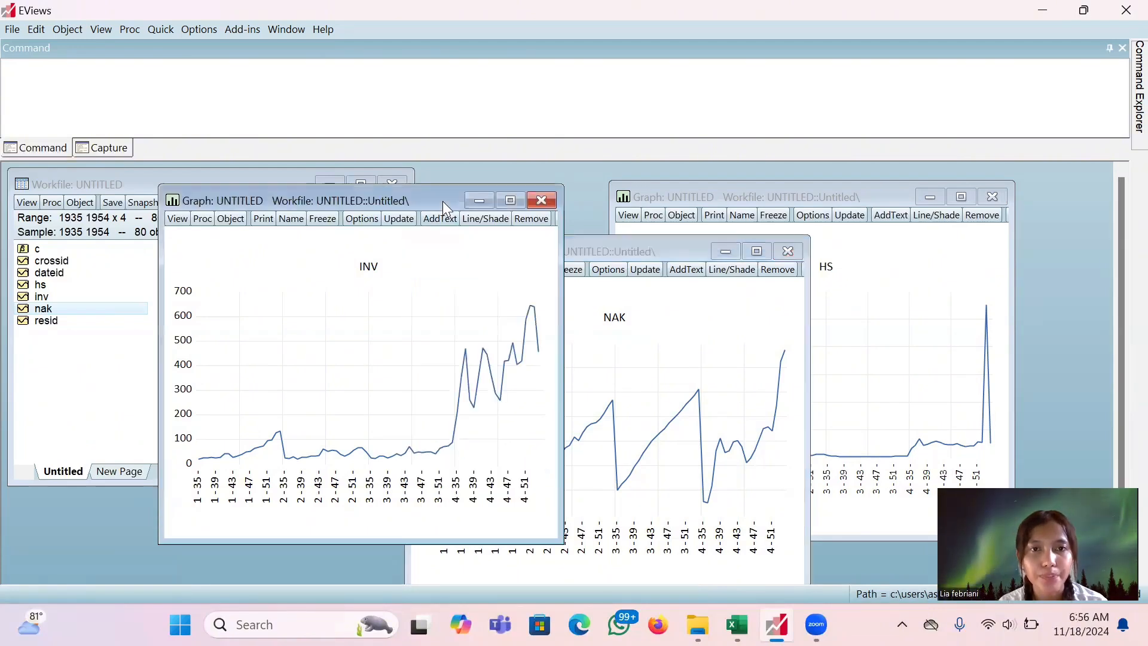
left_click(510, 201)
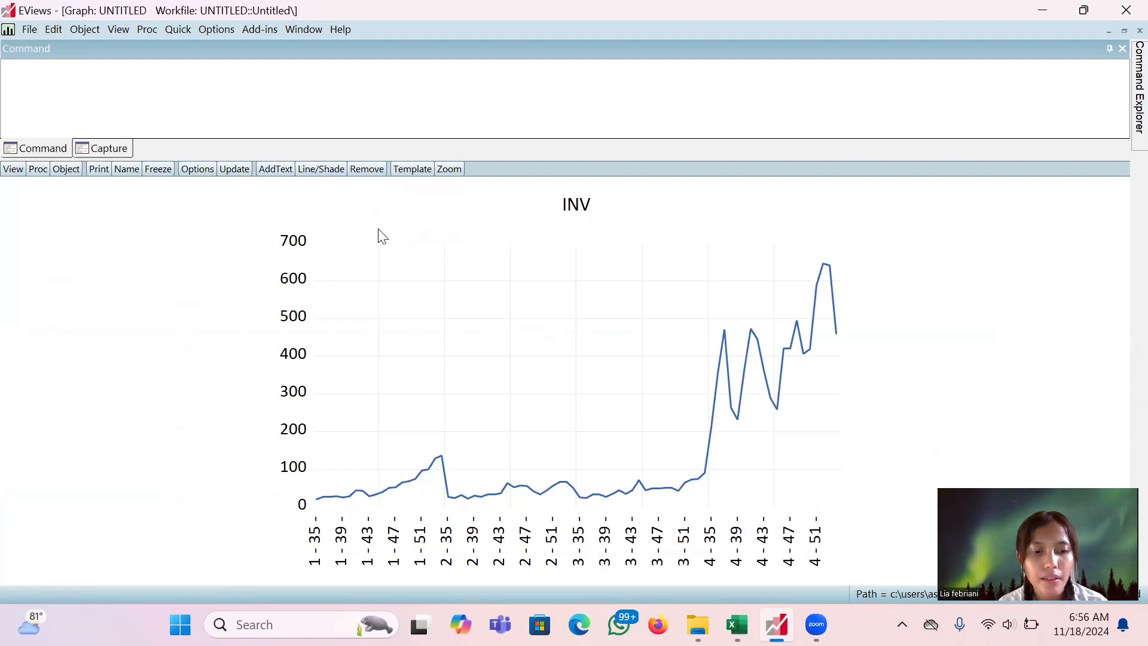
left_click(415, 171)
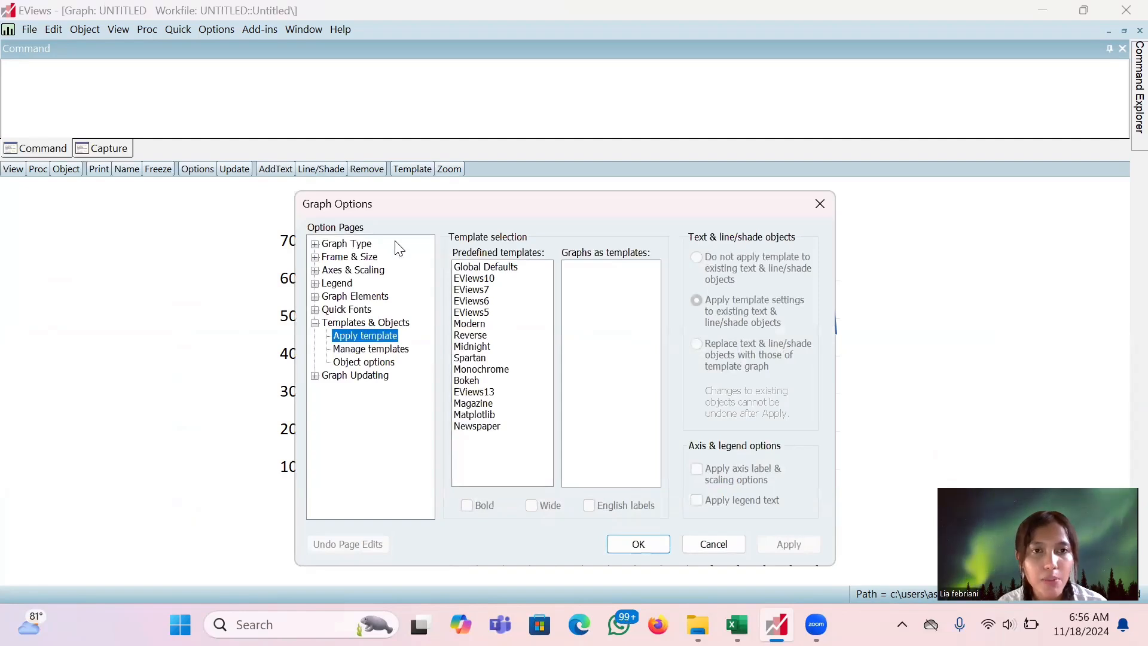
left_click(346, 245)
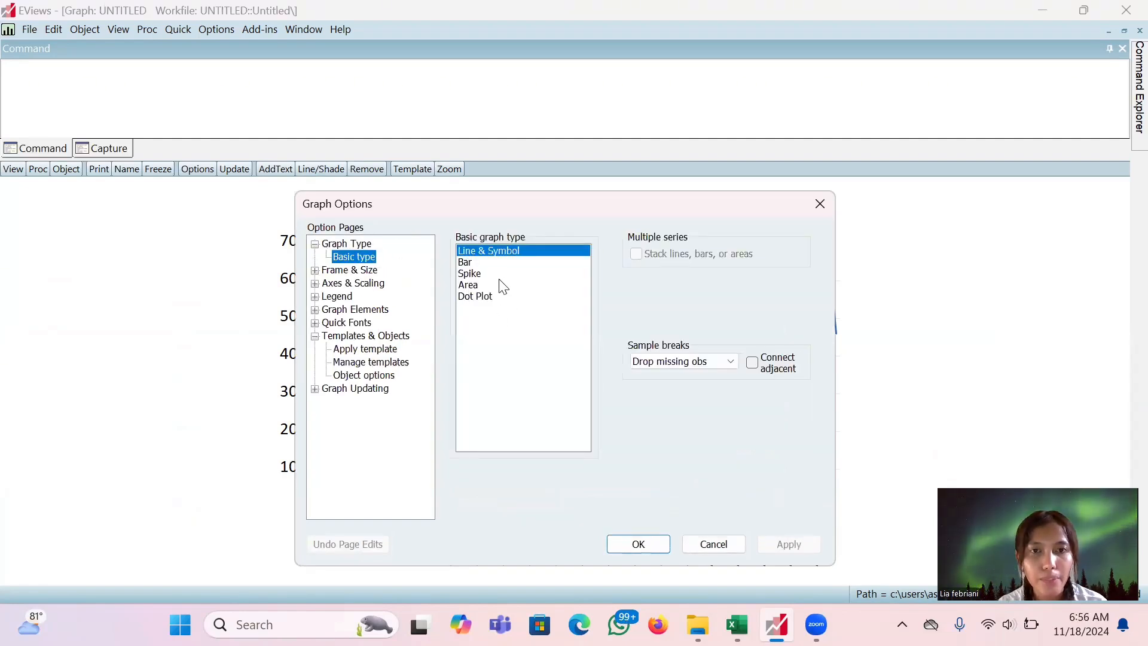
left_click(467, 267)
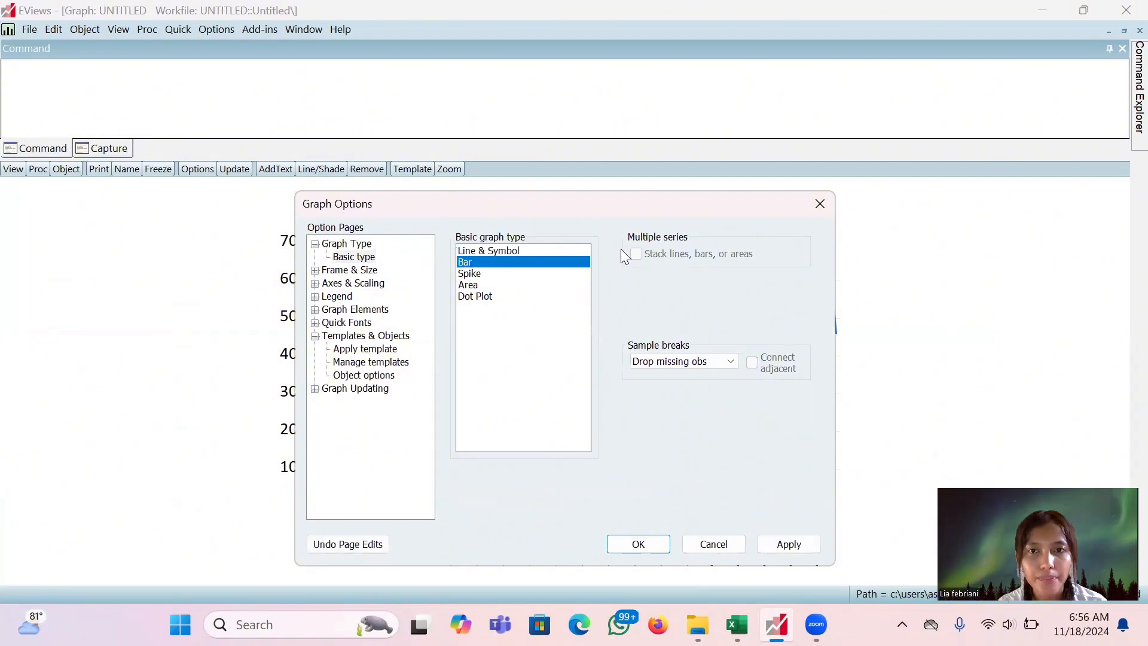
left_click_drag(610, 210, 653, 80)
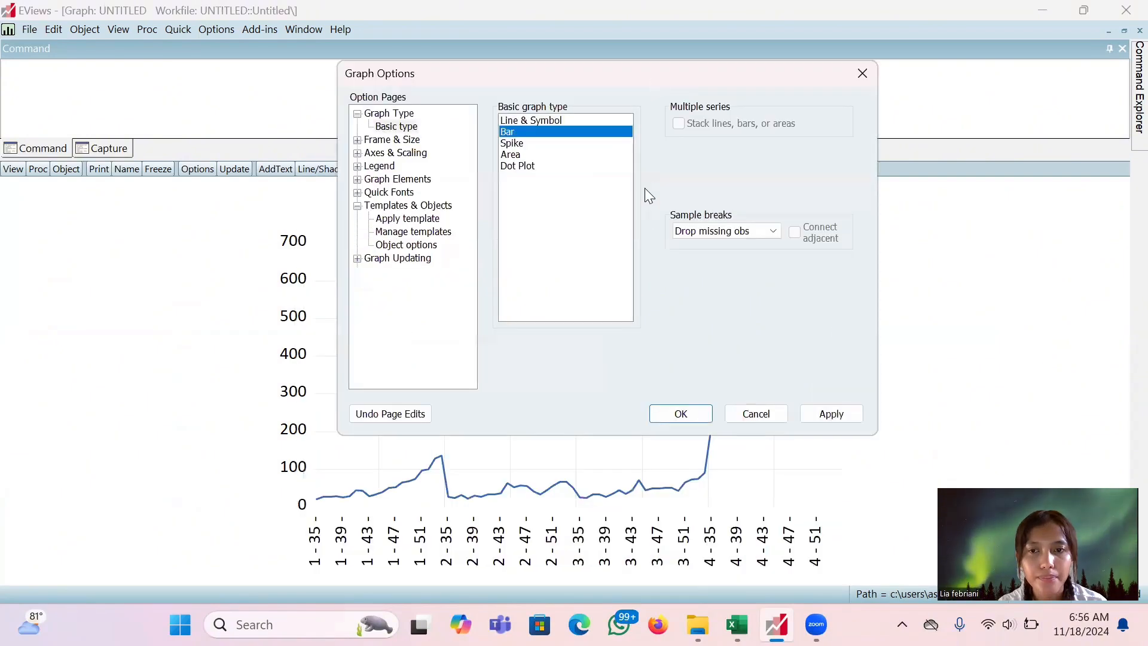
left_click(682, 421)
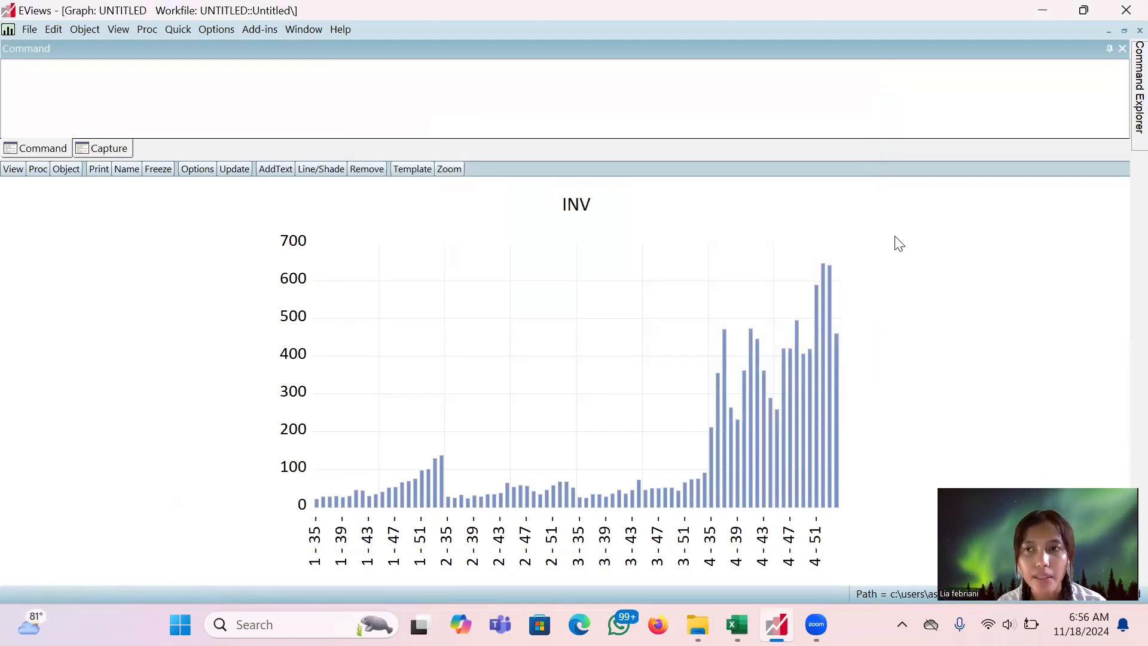
left_click(1125, 30)
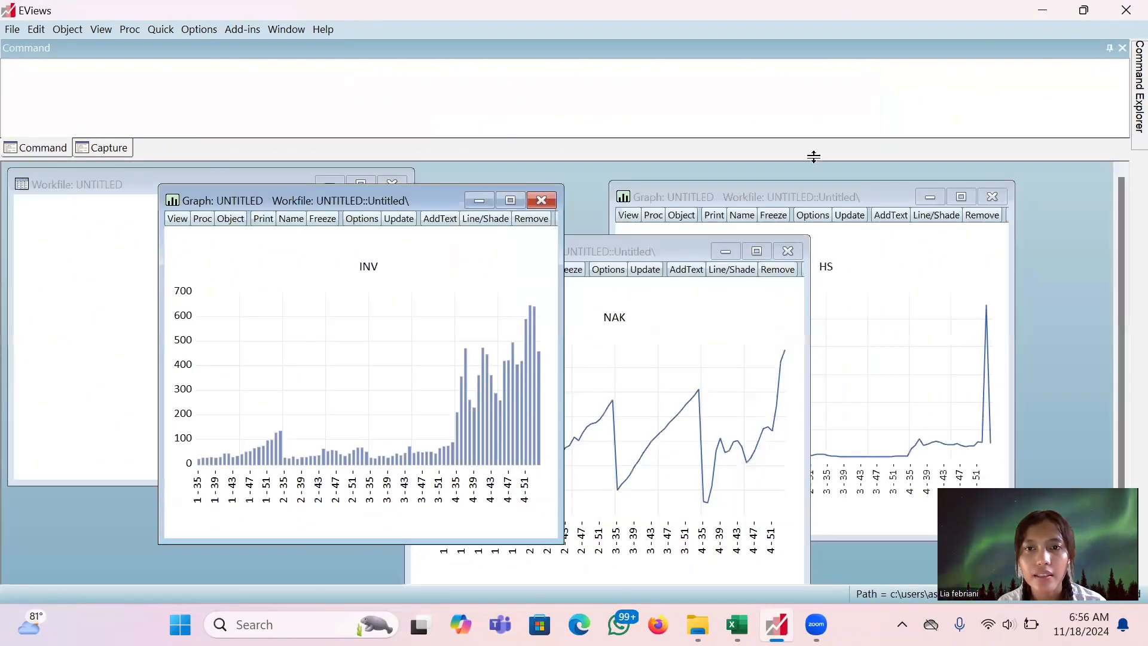
- Maximize the hs graph, set its basic graph type to Bar, and return the window to normal size
left_click(890, 250)
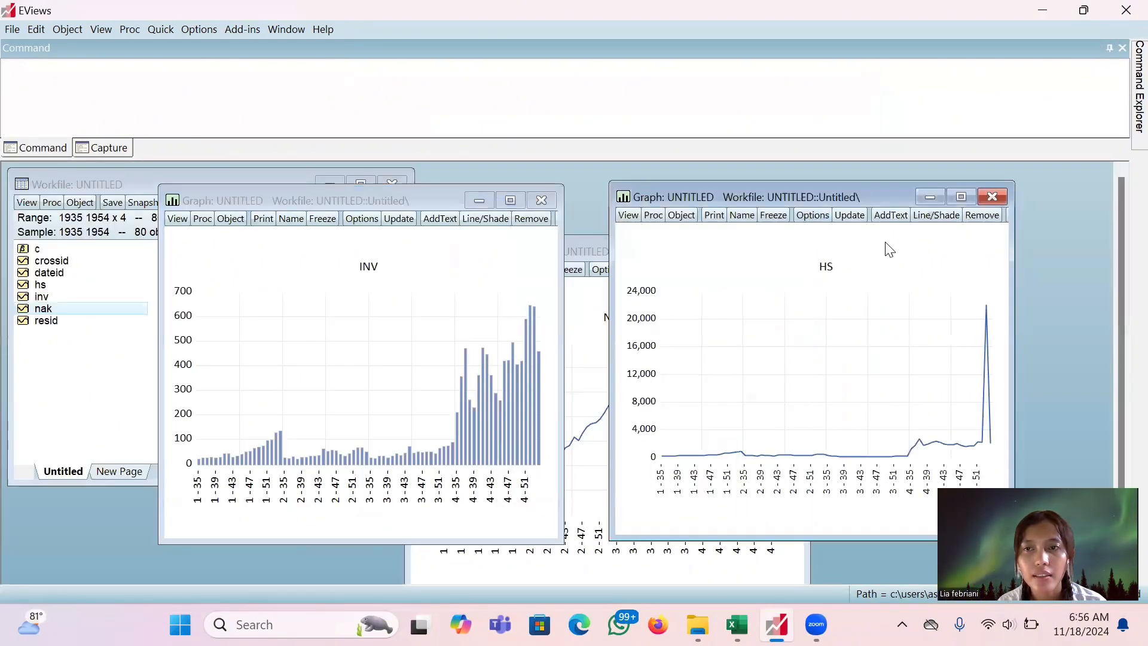
left_click(962, 198)
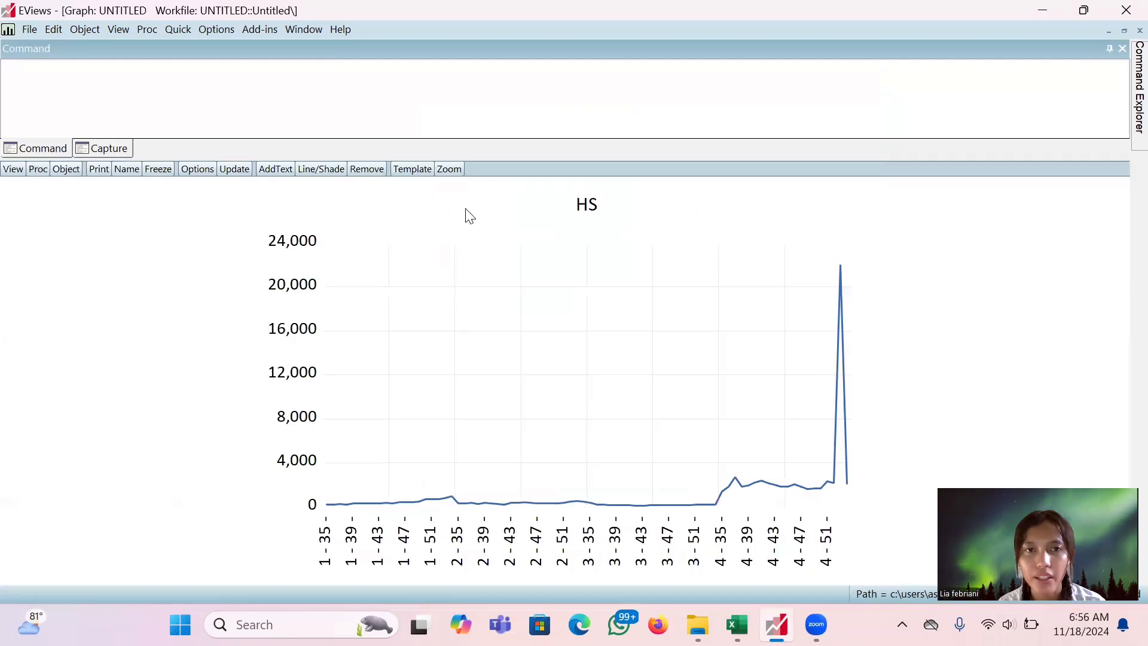
left_click(422, 174)
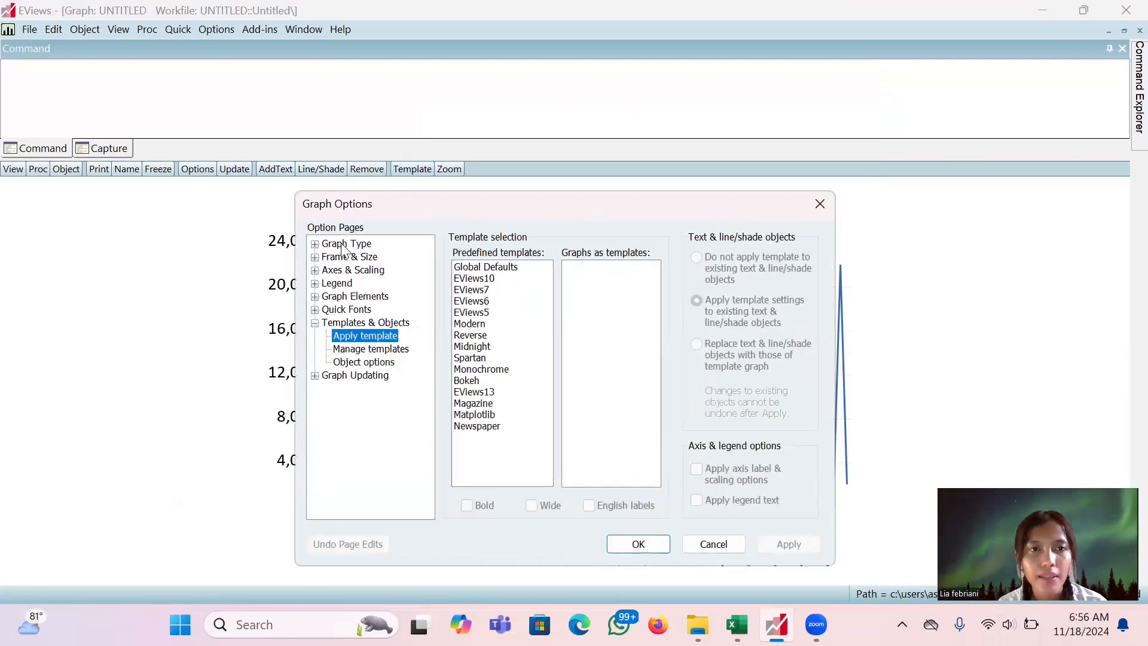
left_click(344, 245)
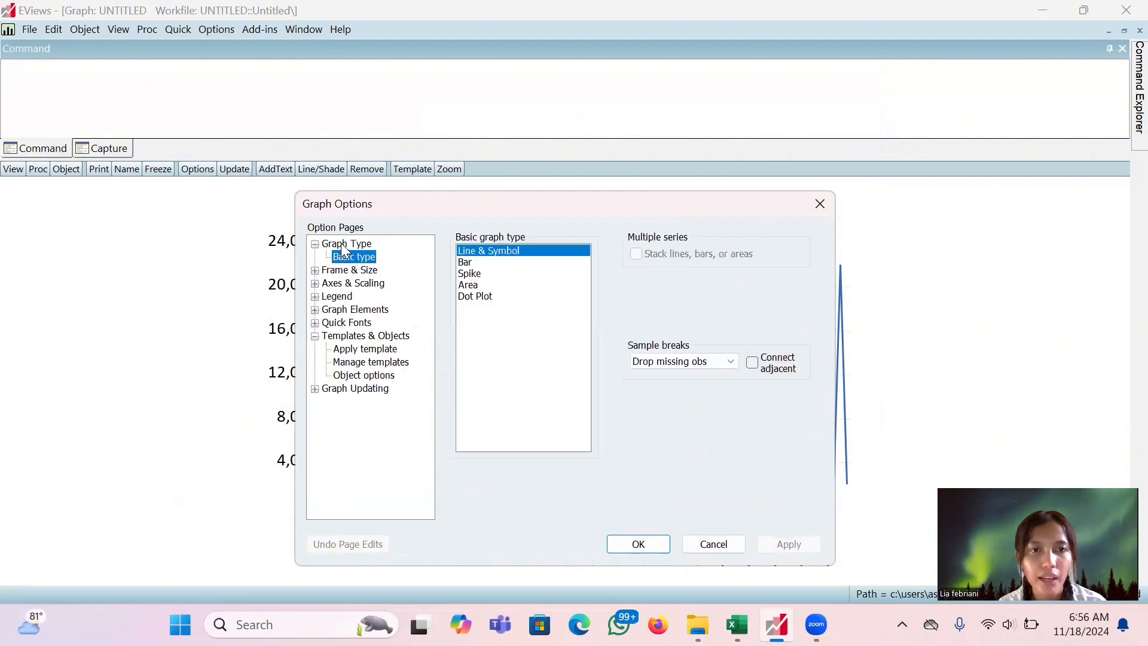
left_click(466, 263)
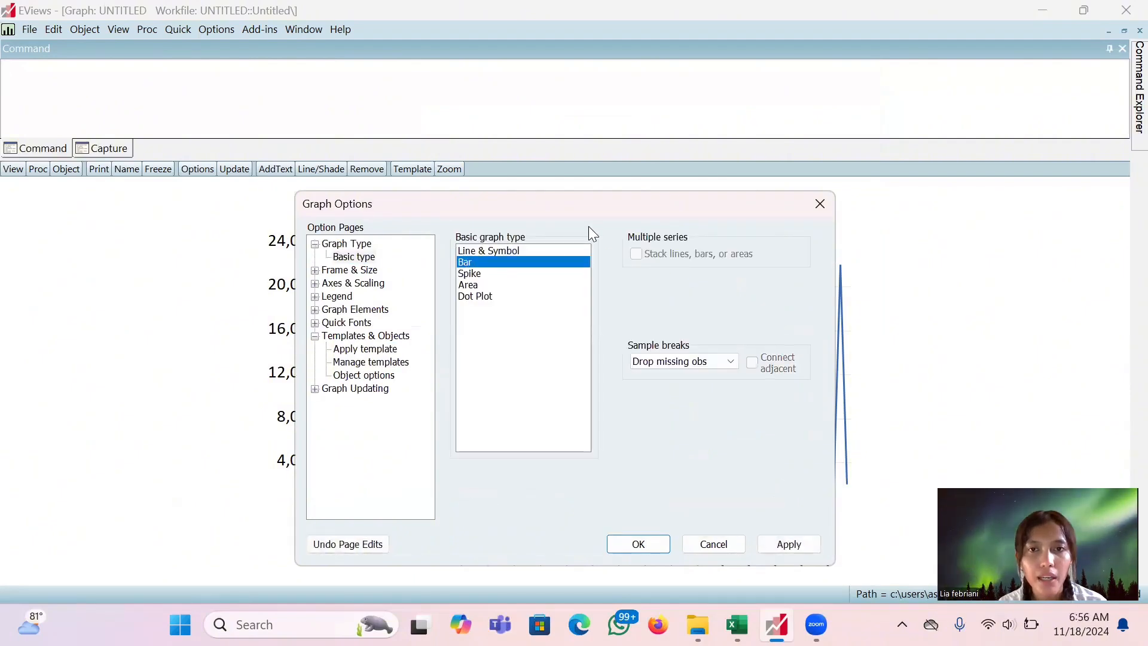
left_click_drag(622, 204, 636, 110)
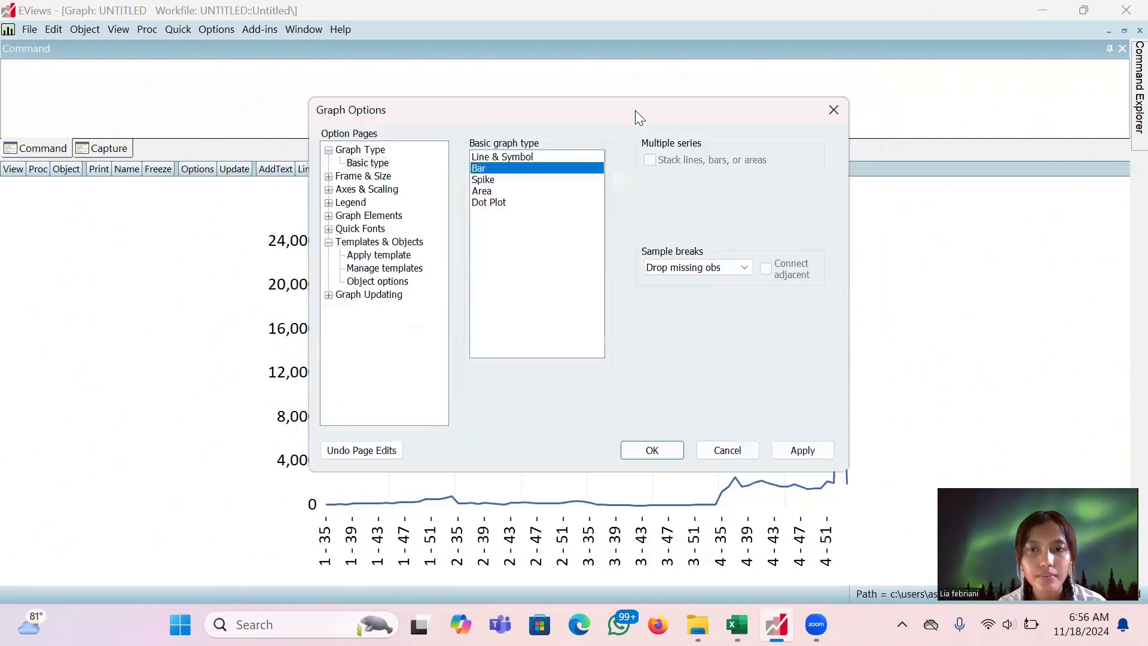
left_click(658, 449)
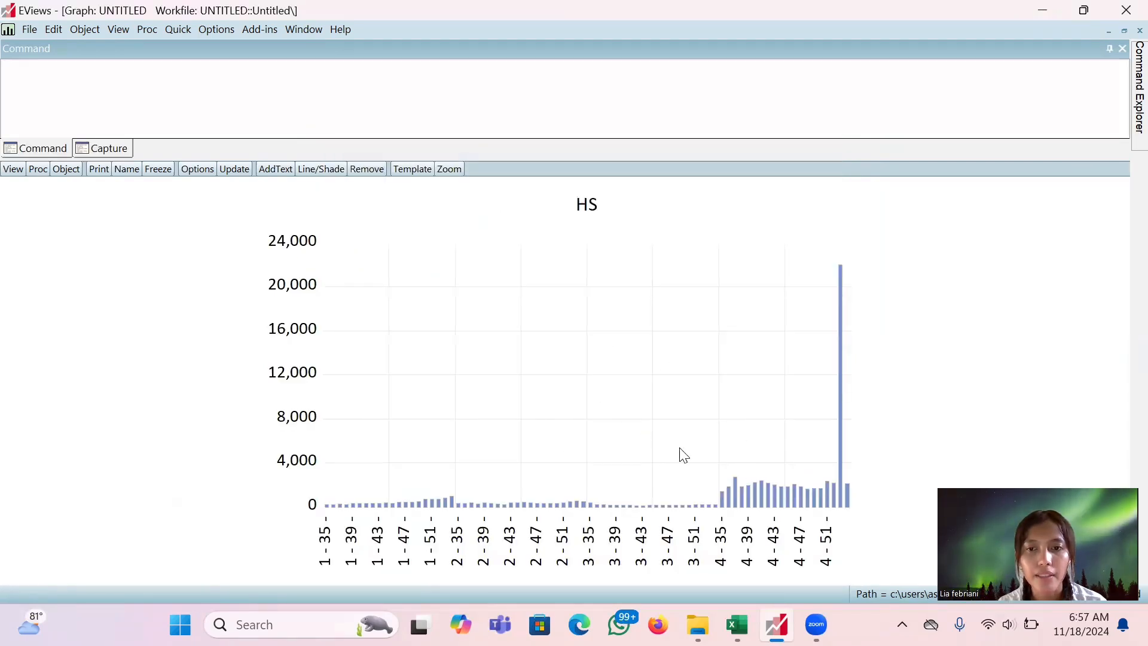
left_click(1124, 30)
- Move the nak graph up and maximize it, convert it to the basic type Bar, and restore its window
left_click(592, 250)
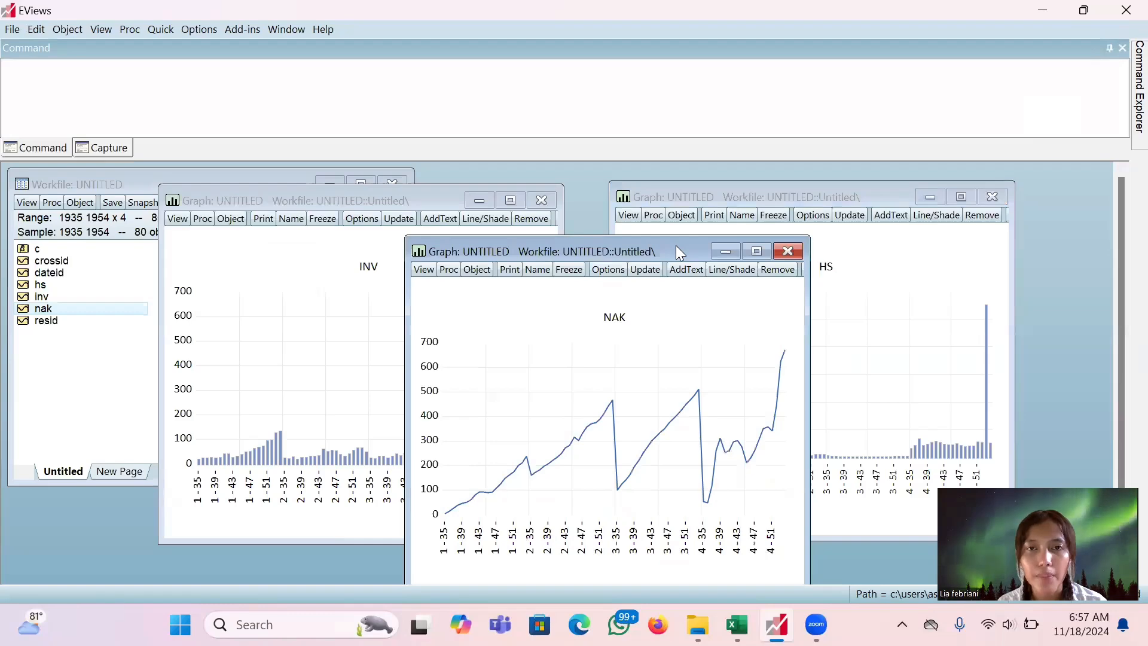
left_click_drag(677, 248, 652, 167)
left_click(732, 171)
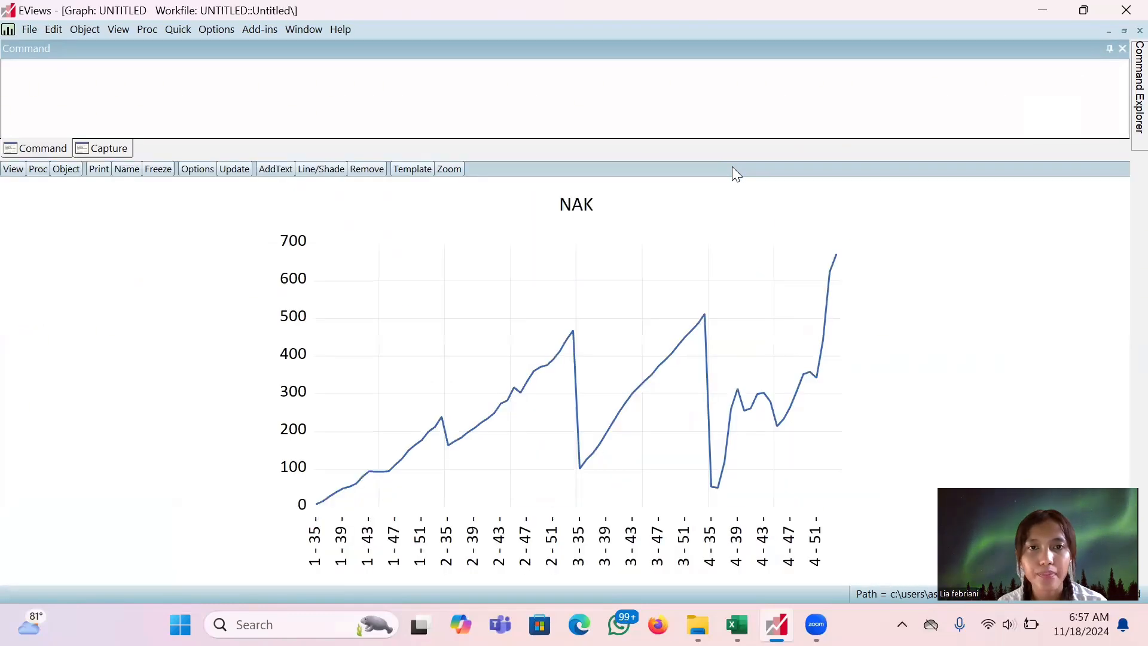
left_click(413, 169)
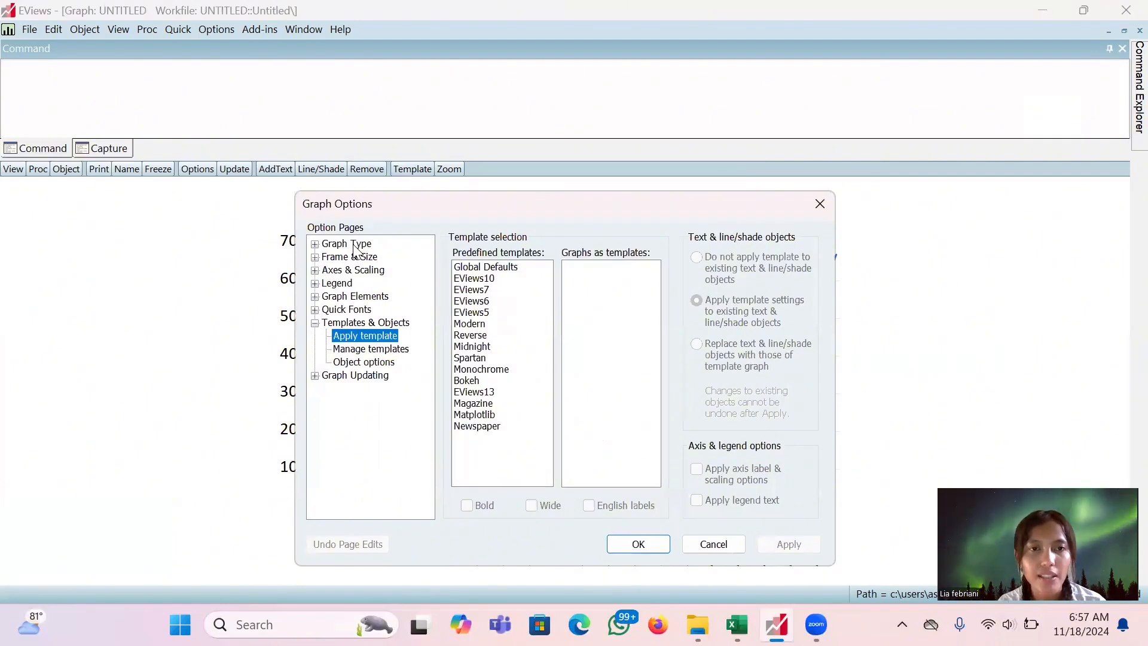
left_click(353, 245)
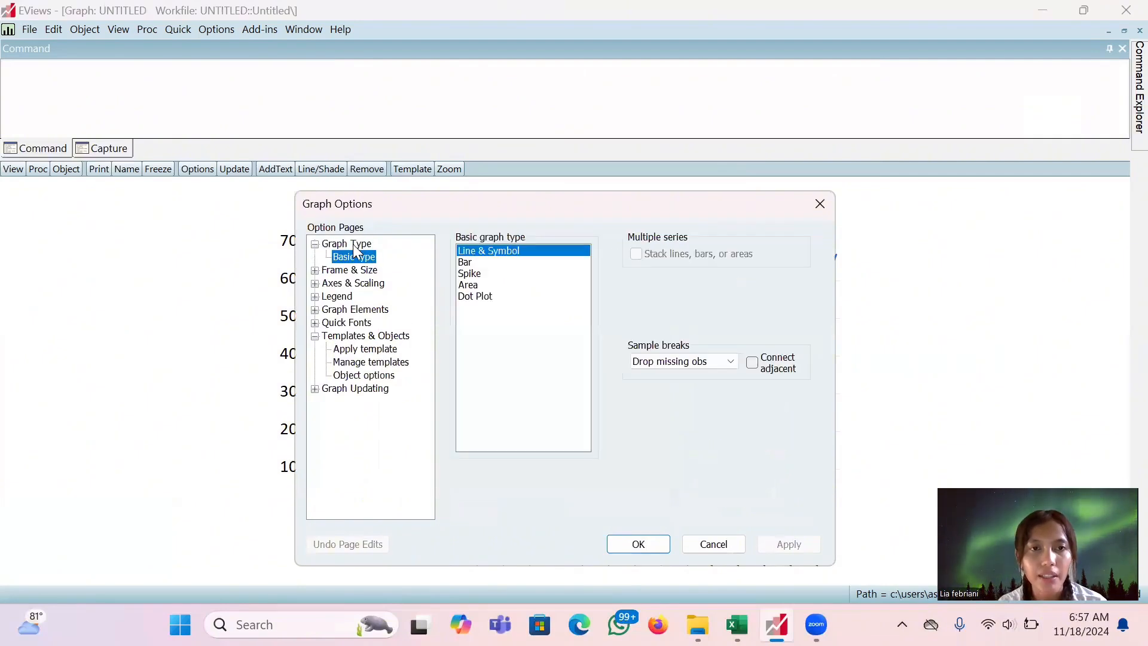
left_click(466, 264)
left_click_drag(587, 194, 600, 81)
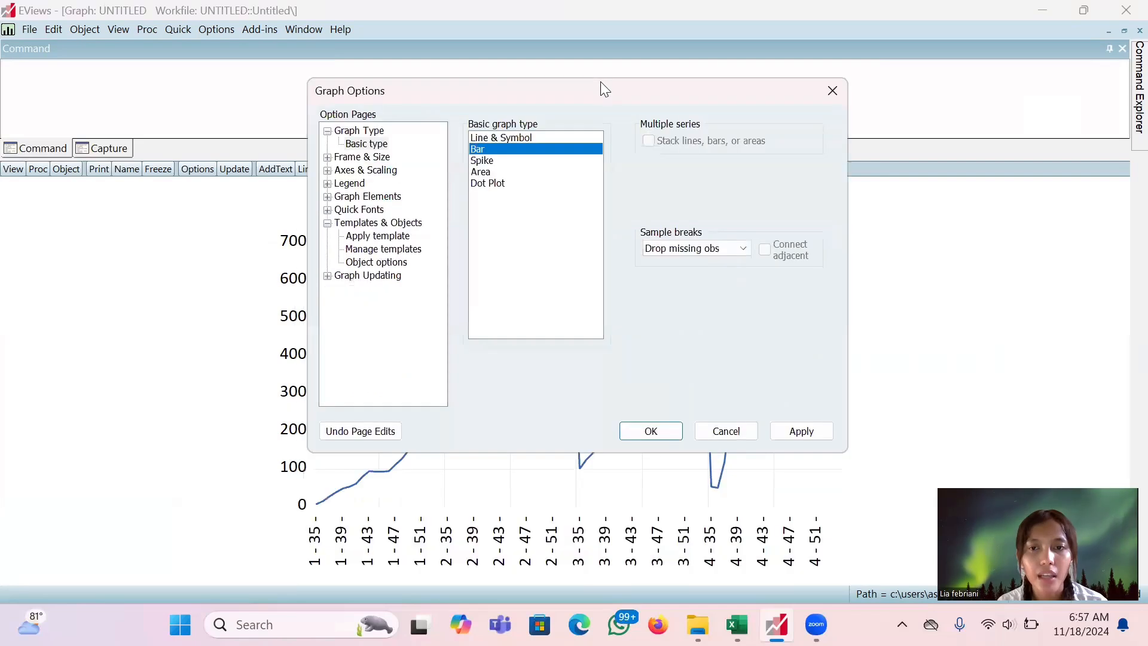
left_click(661, 427)
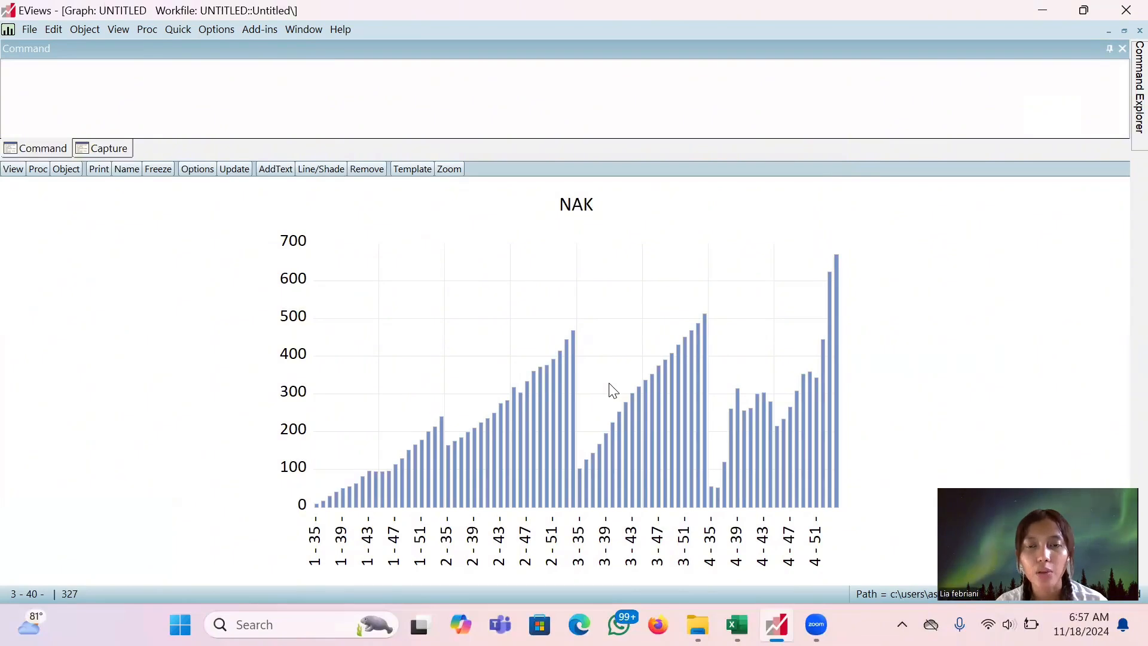
left_click(1124, 30)
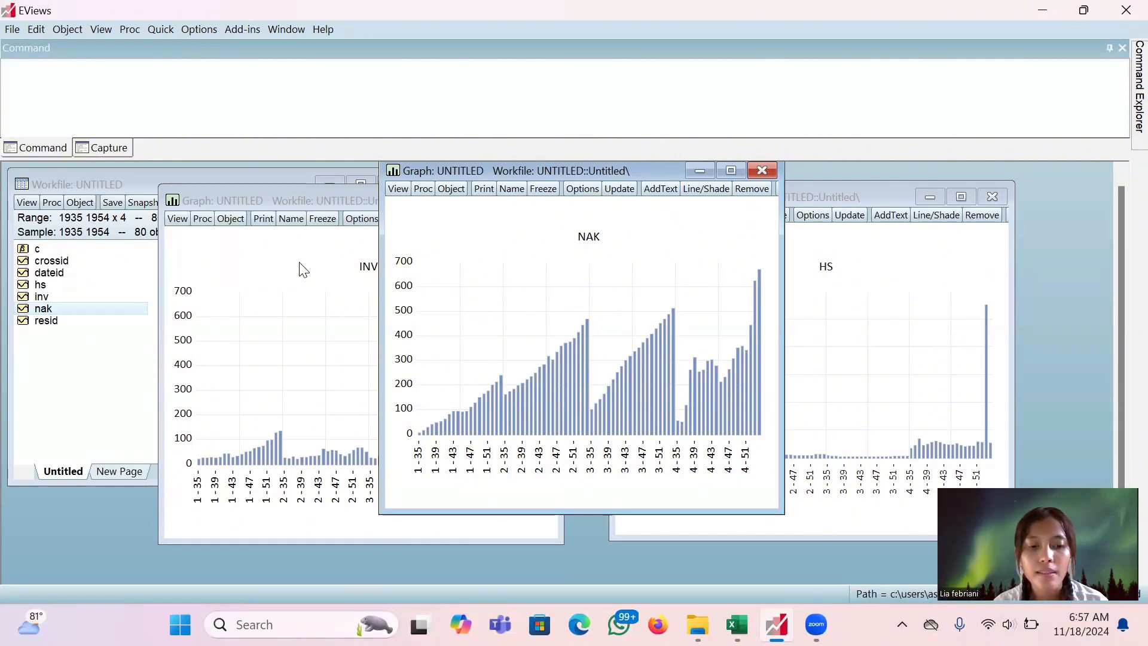
- Maximize the inv graph, change its basic graph type to Area, and restore the window to its normal size
left_click(333, 203)
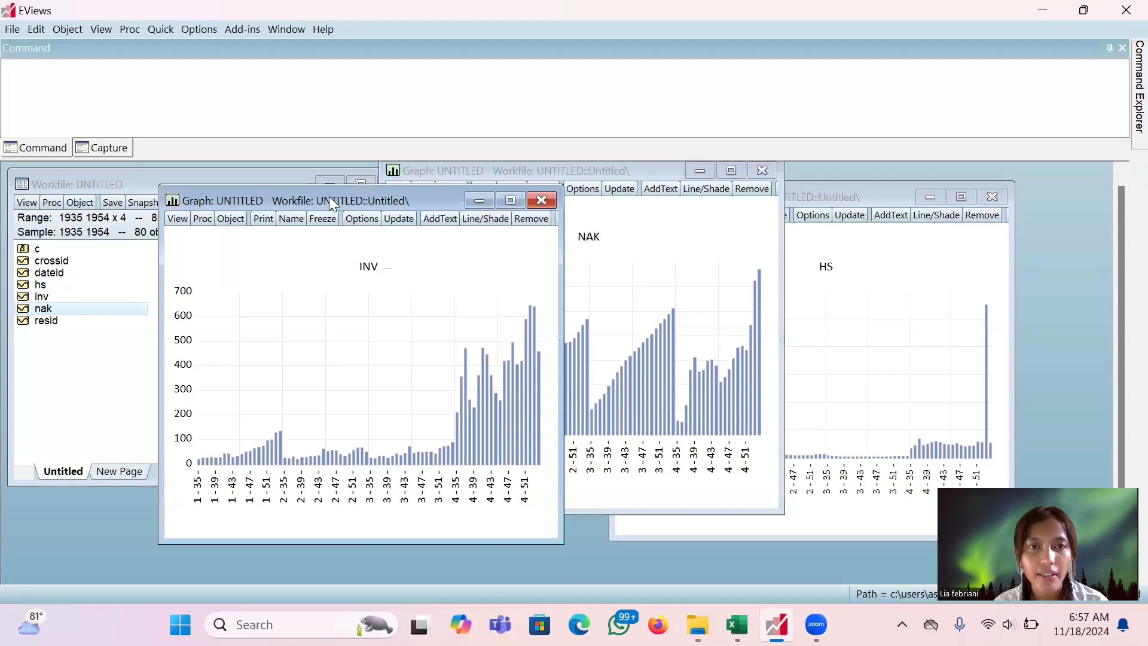
left_click(511, 201)
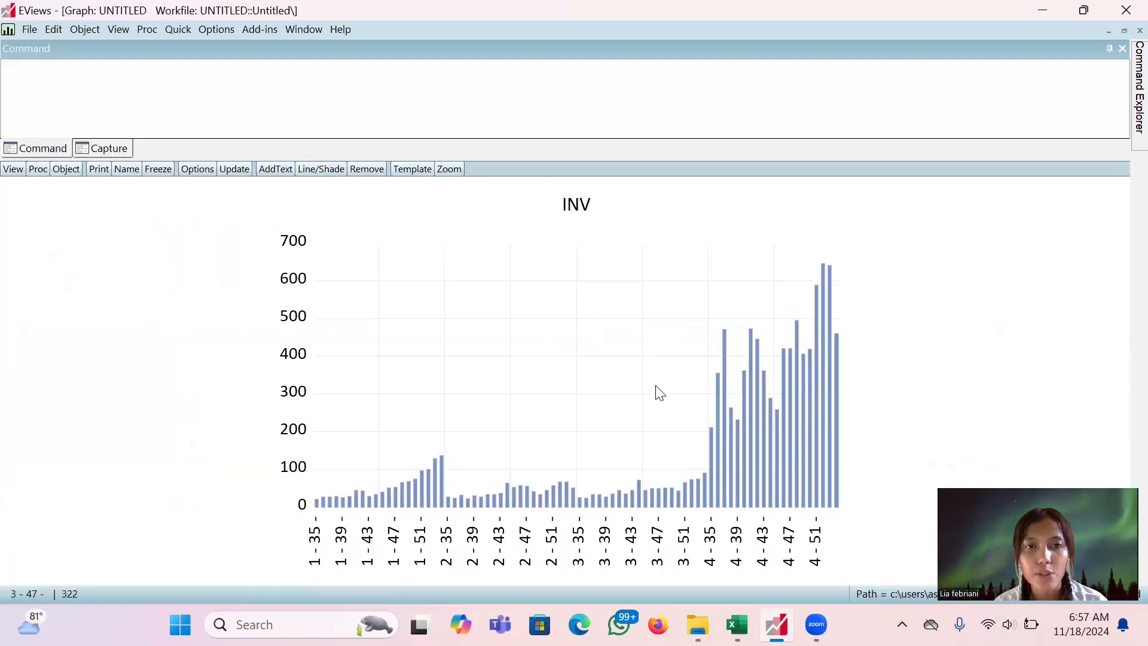
left_click(419, 170)
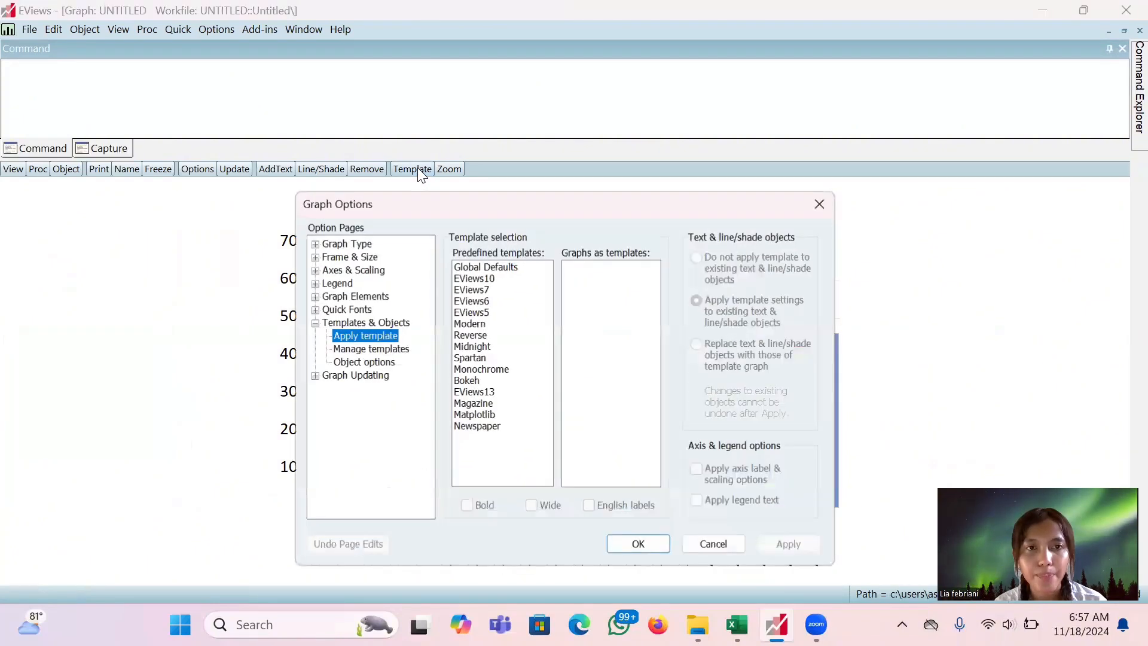
left_click(353, 244)
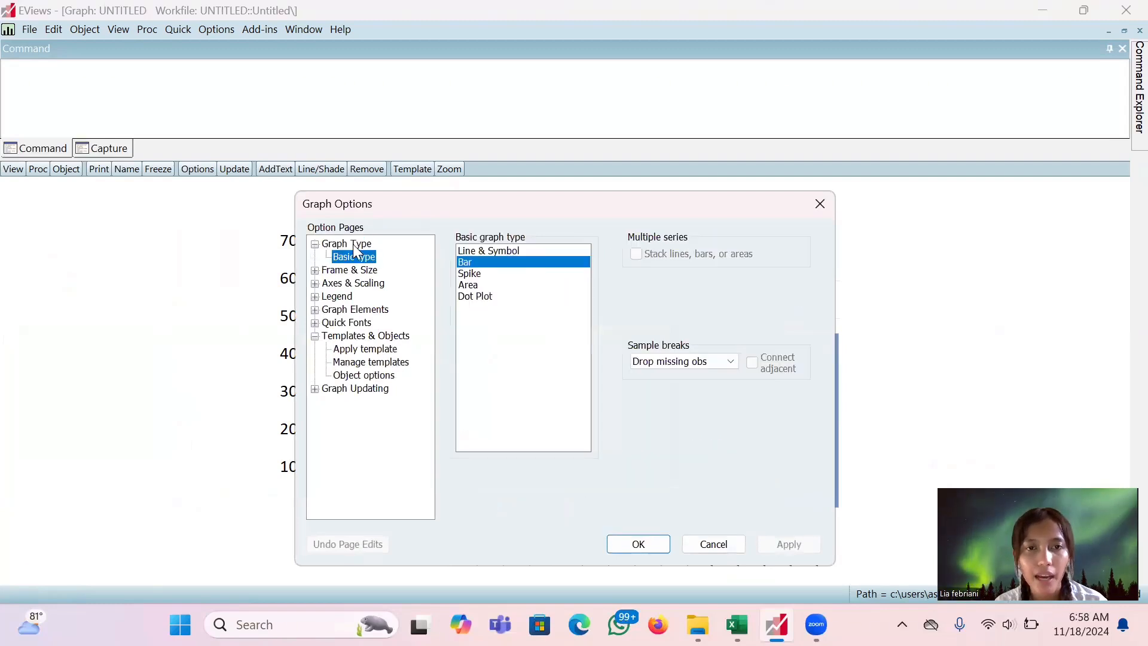
left_click(472, 286)
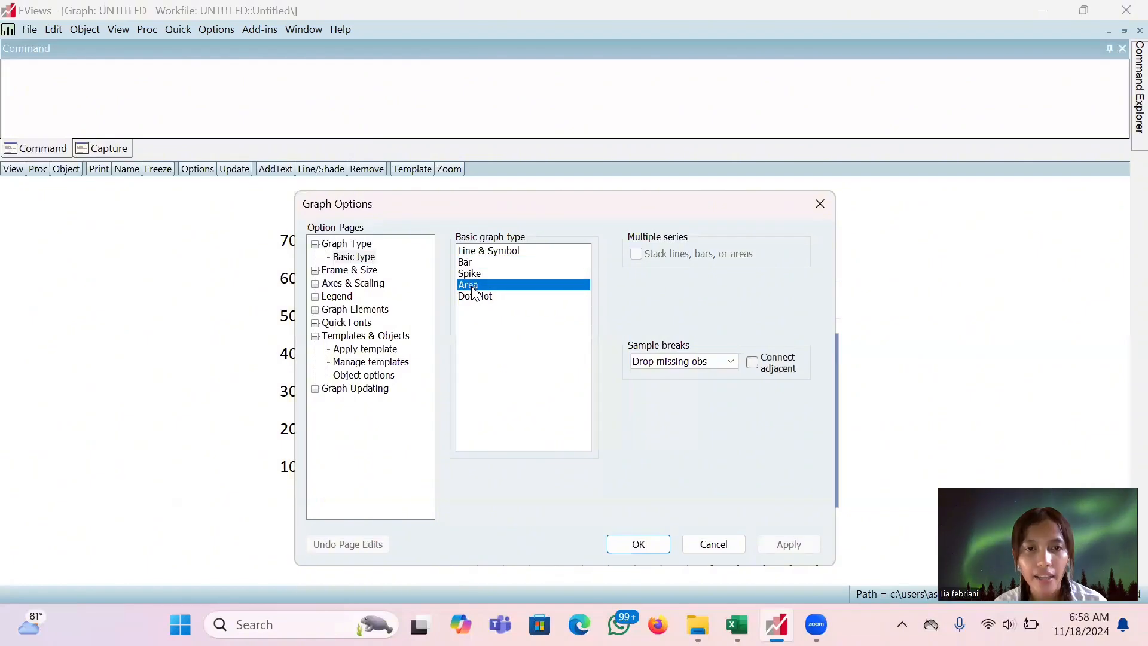
left_click_drag(609, 193, 634, 89)
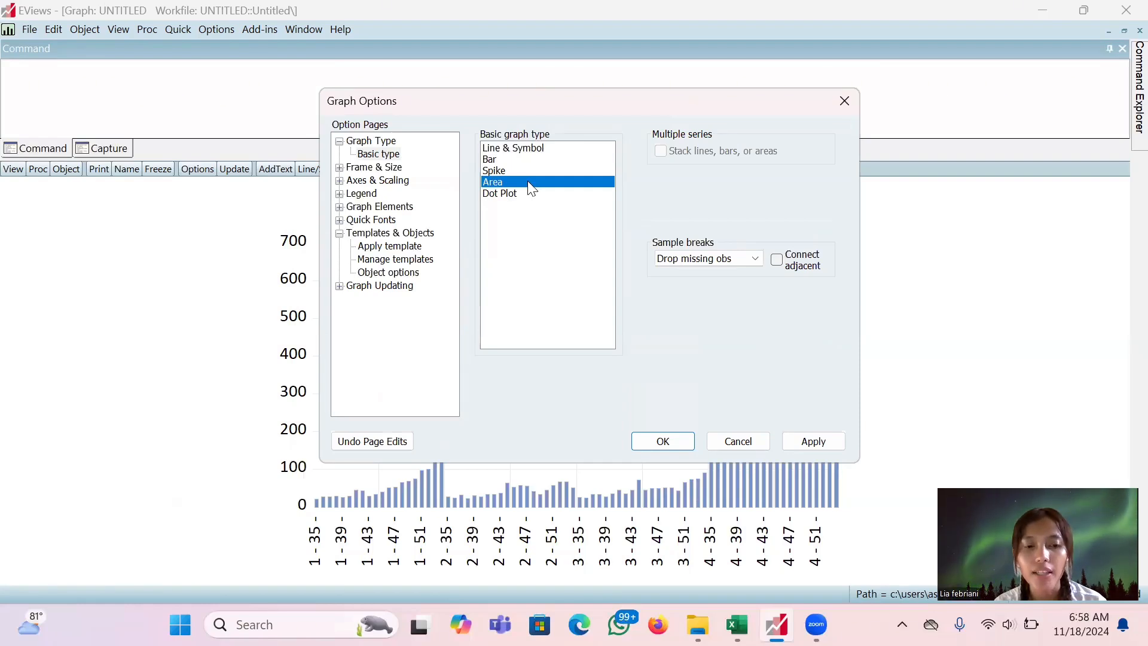
left_click(679, 445)
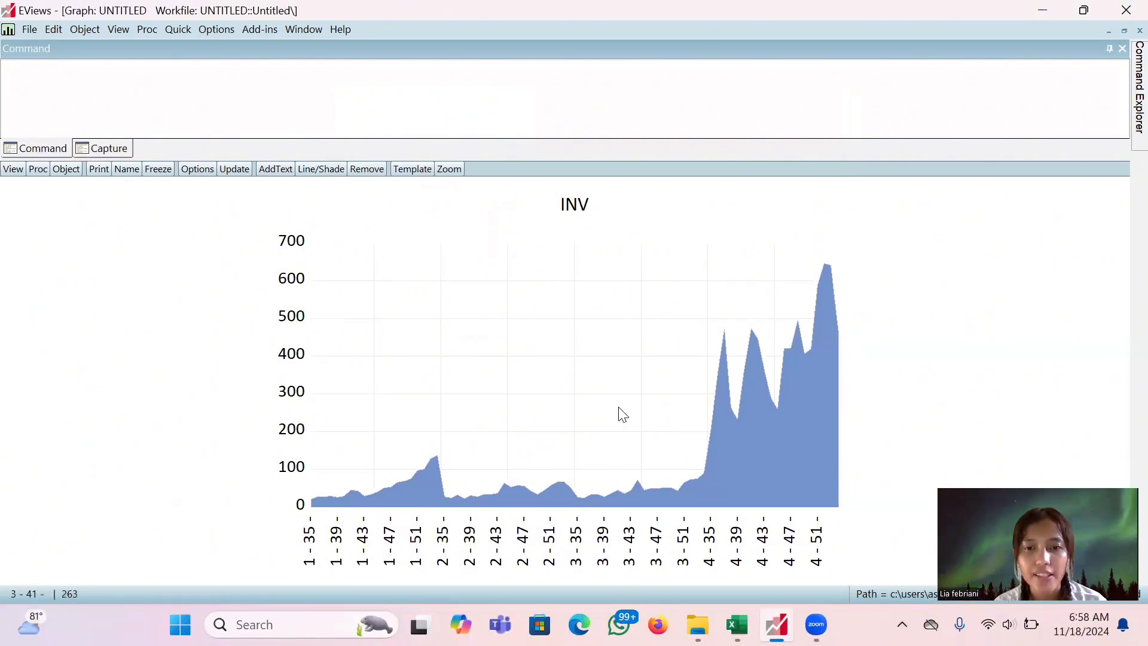
left_click(1125, 31)
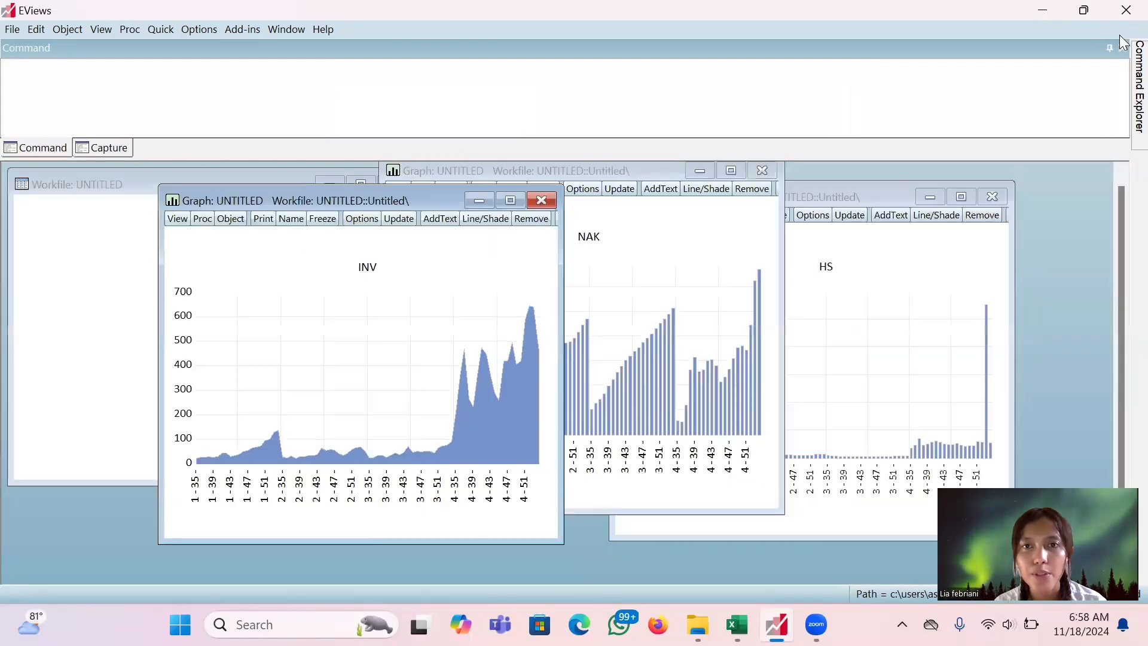
- Enlarge the hs graph, set its basic graph type to Area, and return the window to normal size
left_click(880, 201)
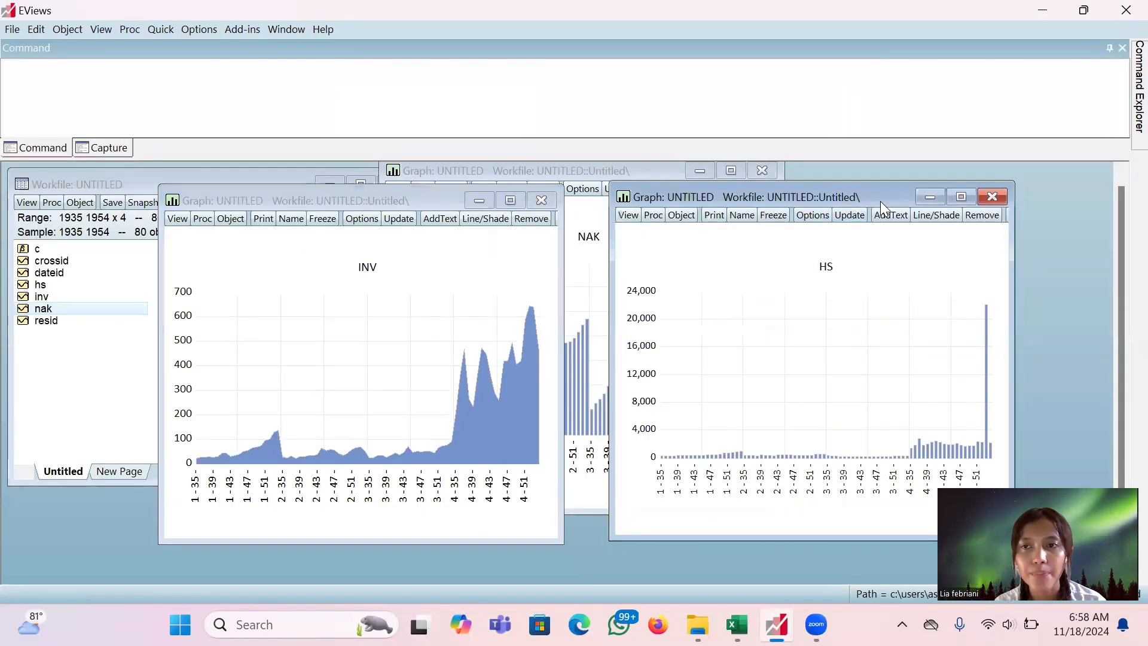
left_click(961, 196)
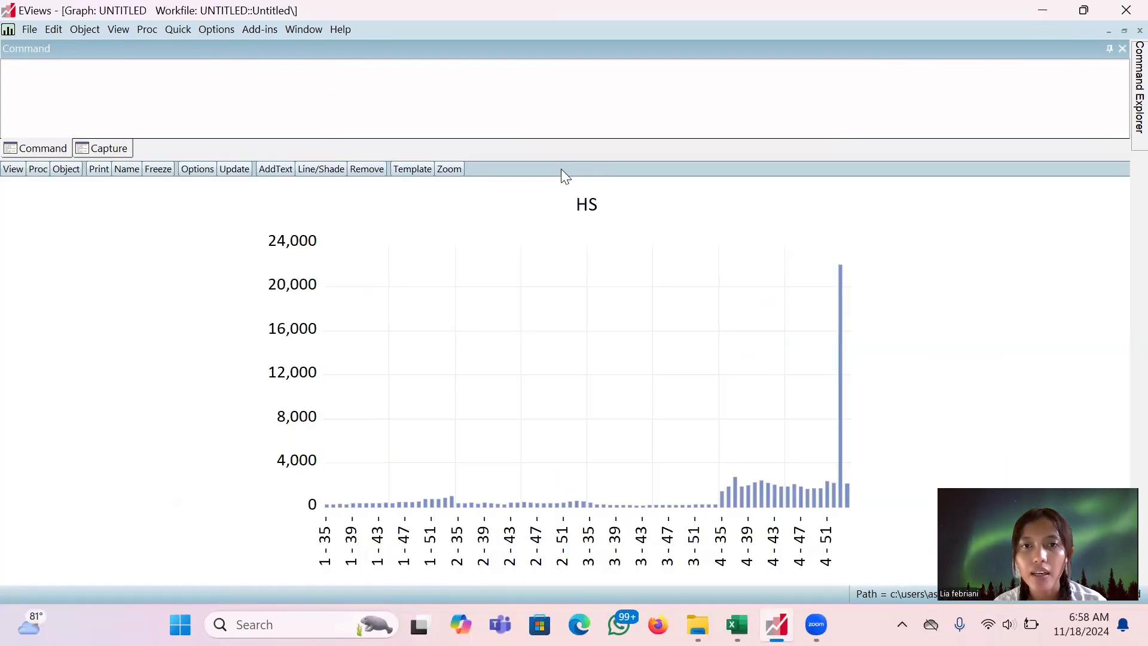
left_click(413, 170)
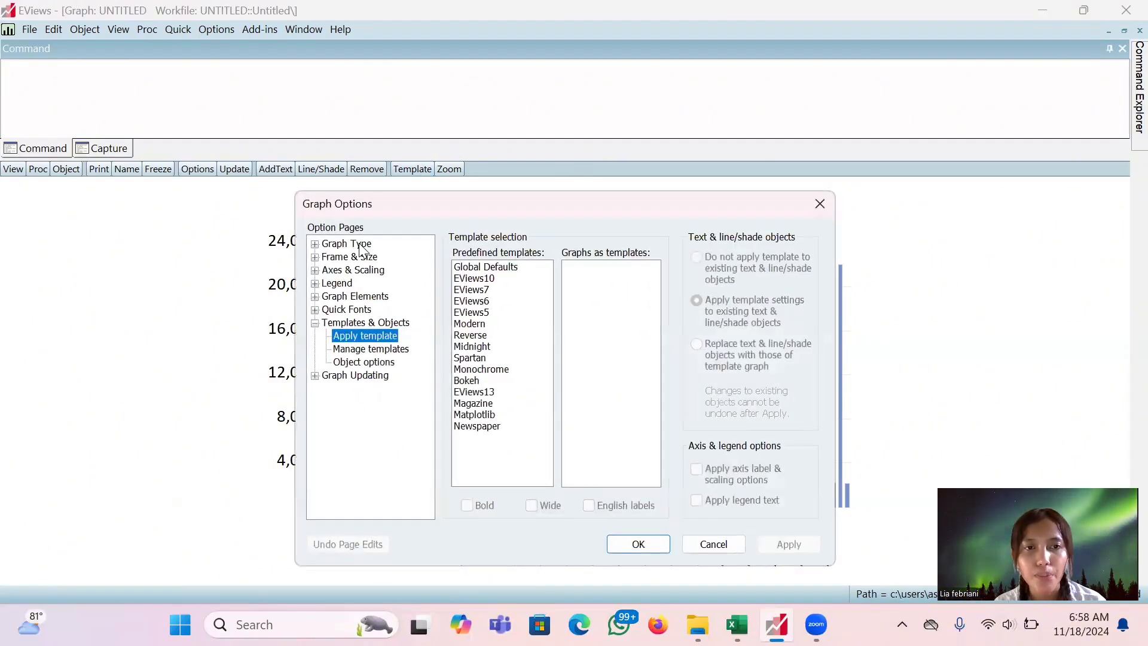
left_click(362, 245)
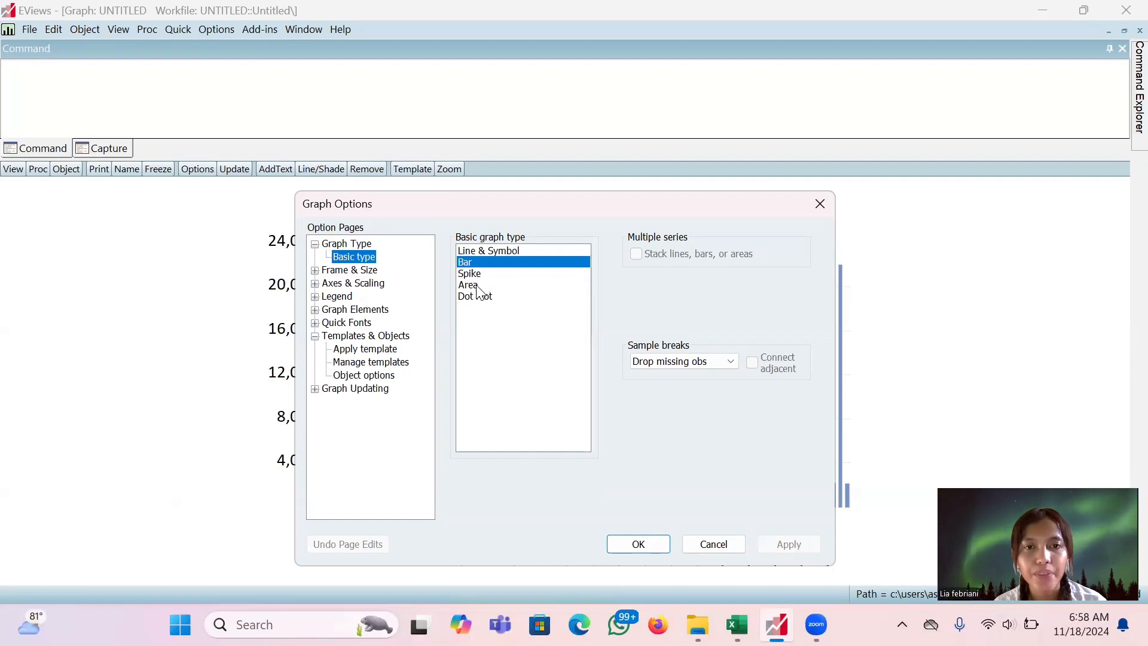
left_click_drag(615, 201, 628, 106)
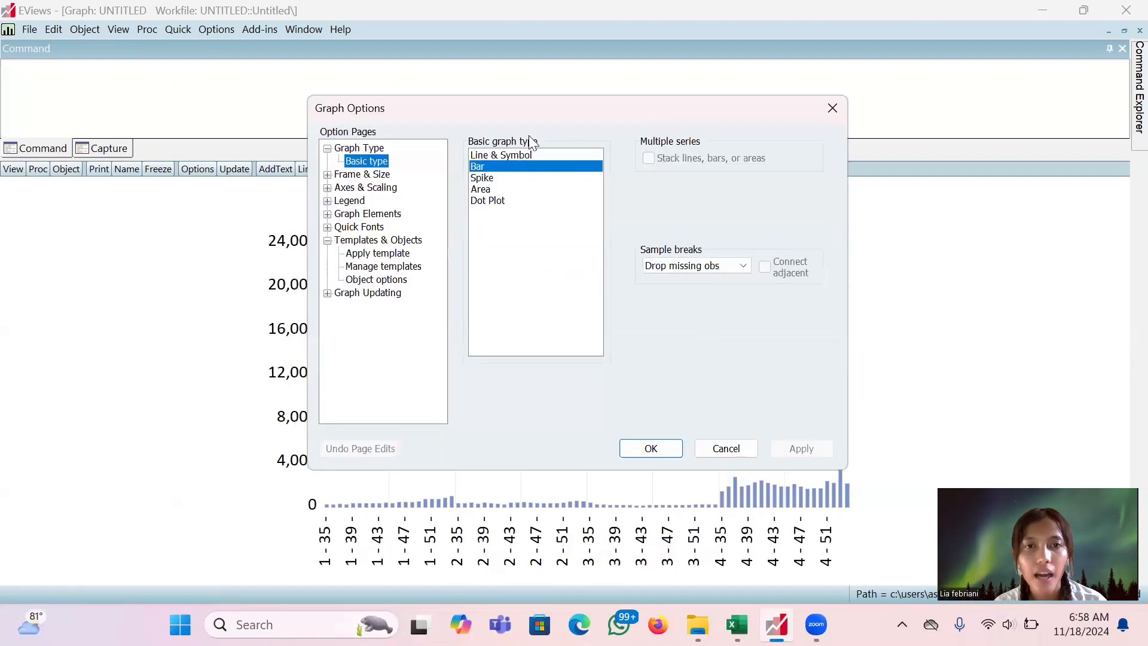
left_click(484, 190)
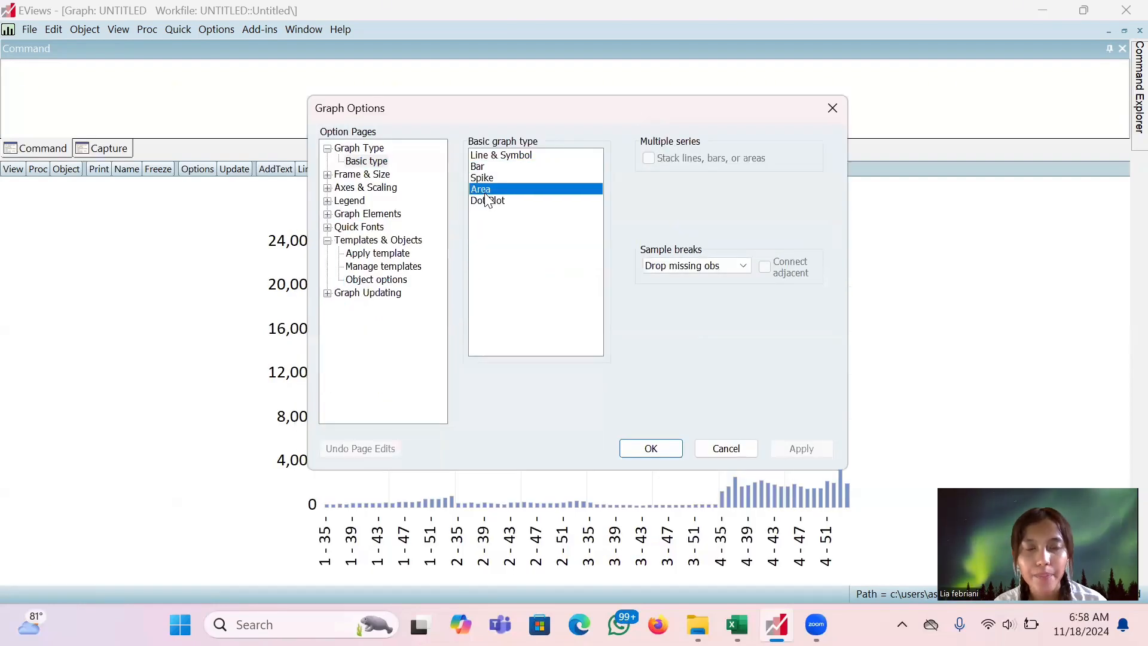
left_click(673, 451)
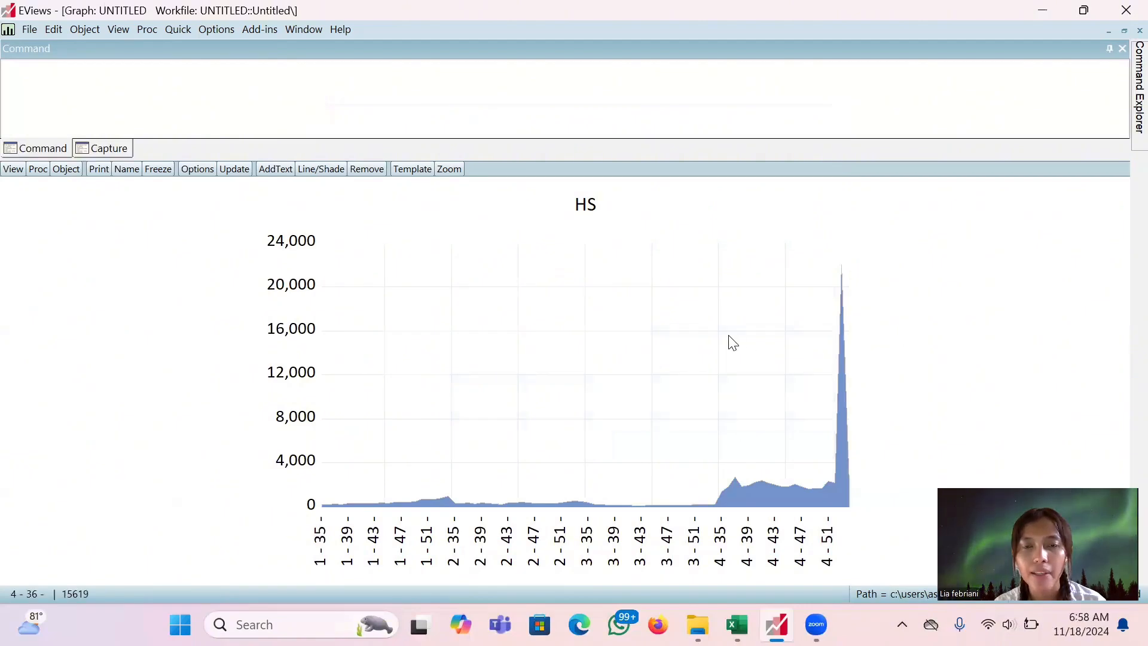
left_click(1124, 31)
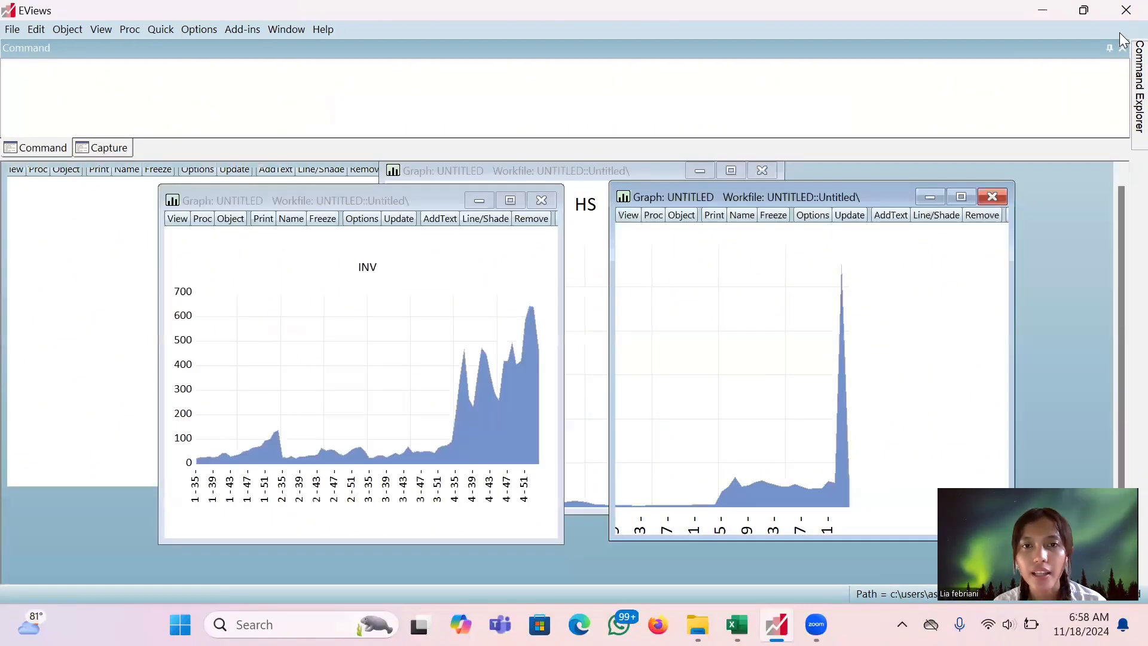
- Maximize the nak bar graph and convert it to the basic type Area
left_click(646, 169)
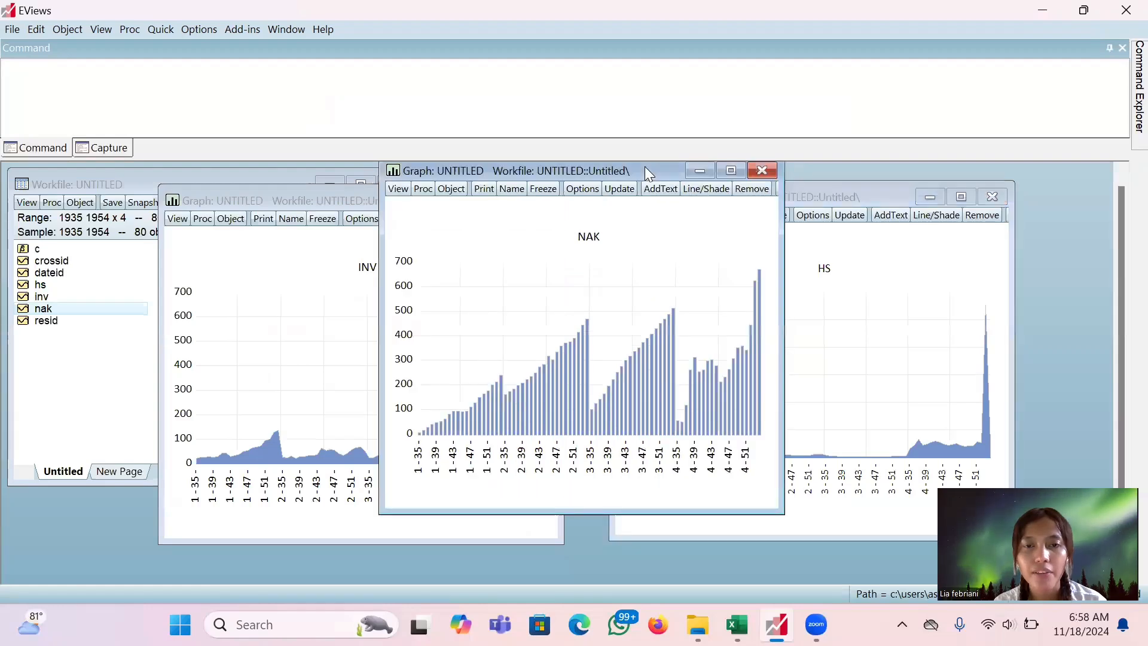
left_click(731, 172)
left_click(400, 169)
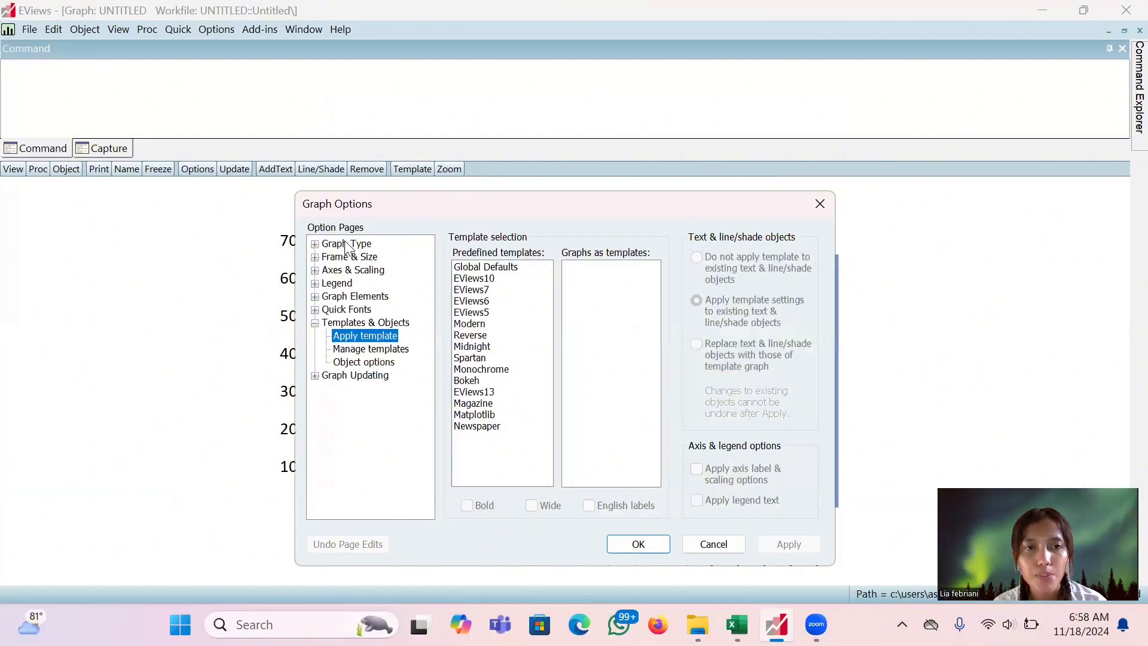
left_click(349, 244)
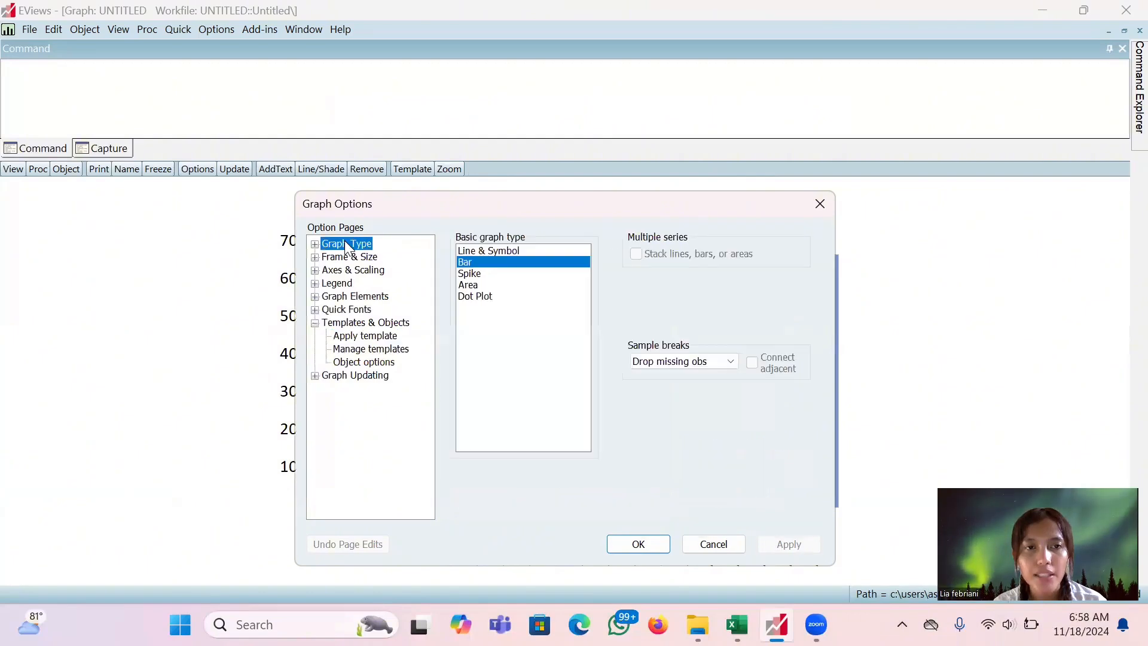
left_click(471, 285)
left_click_drag(592, 204, 601, 76)
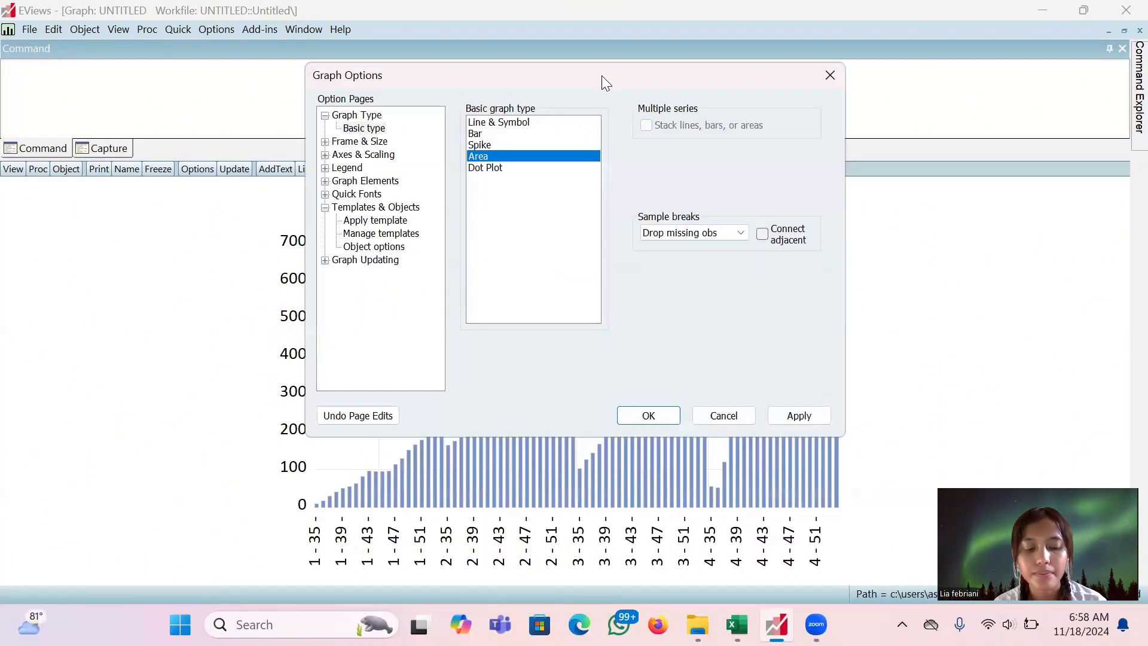
left_click(662, 415)
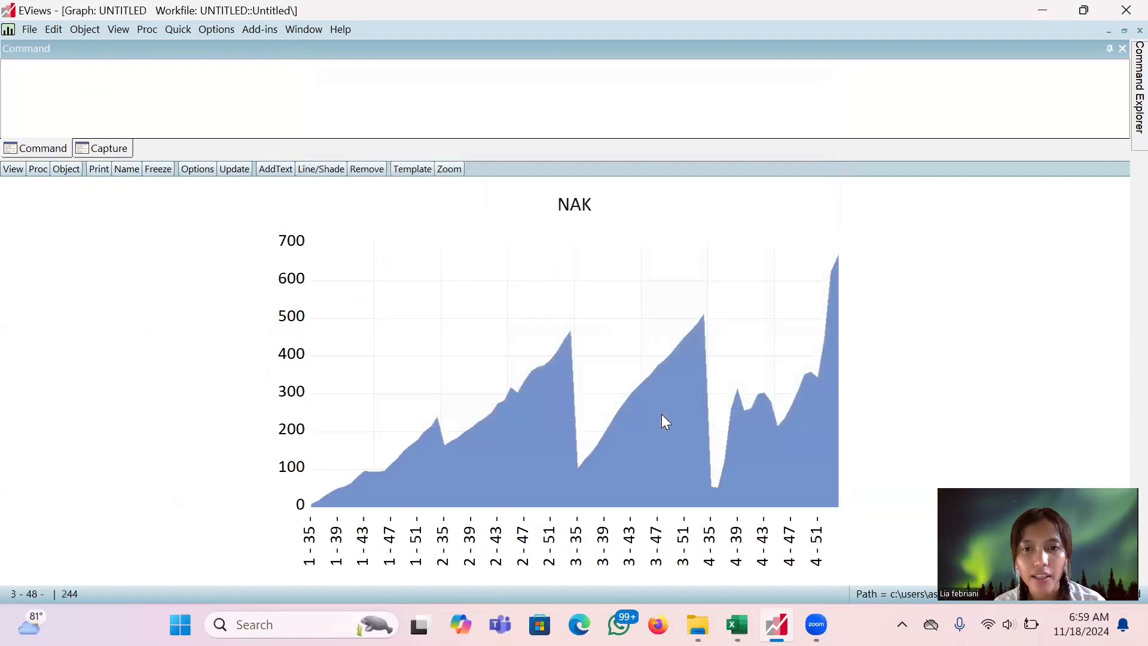
- Create one combined Line & Symbol graph of the series inv, hs and nak, keeping multiple series in a single graph
mouse_move(658, 380)
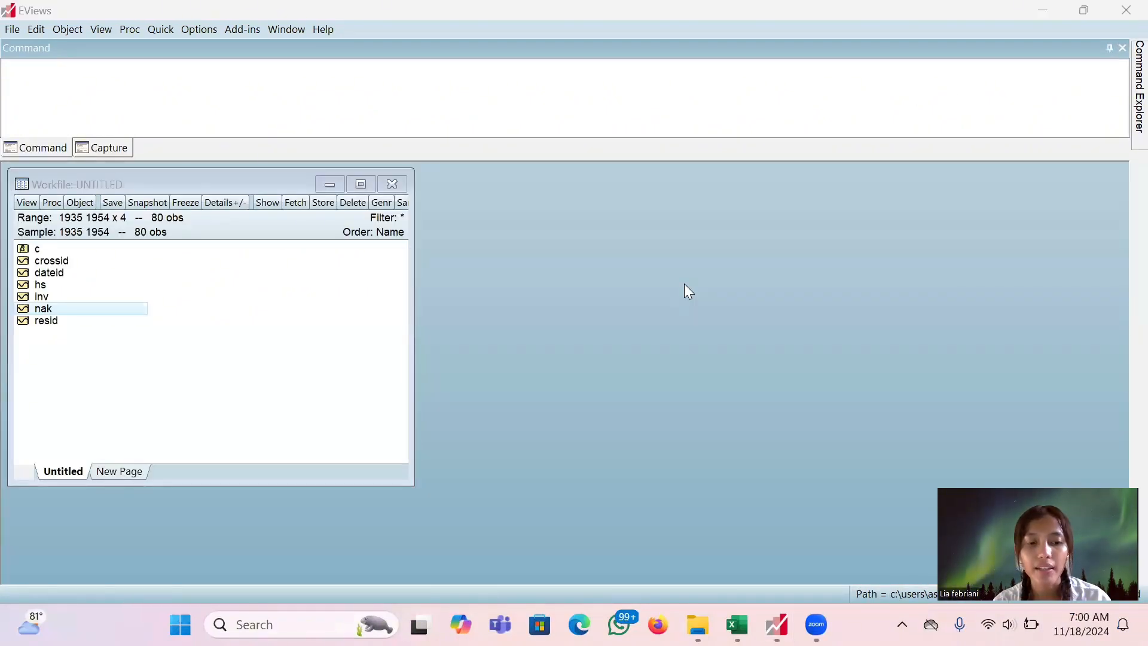
left_click(684, 283)
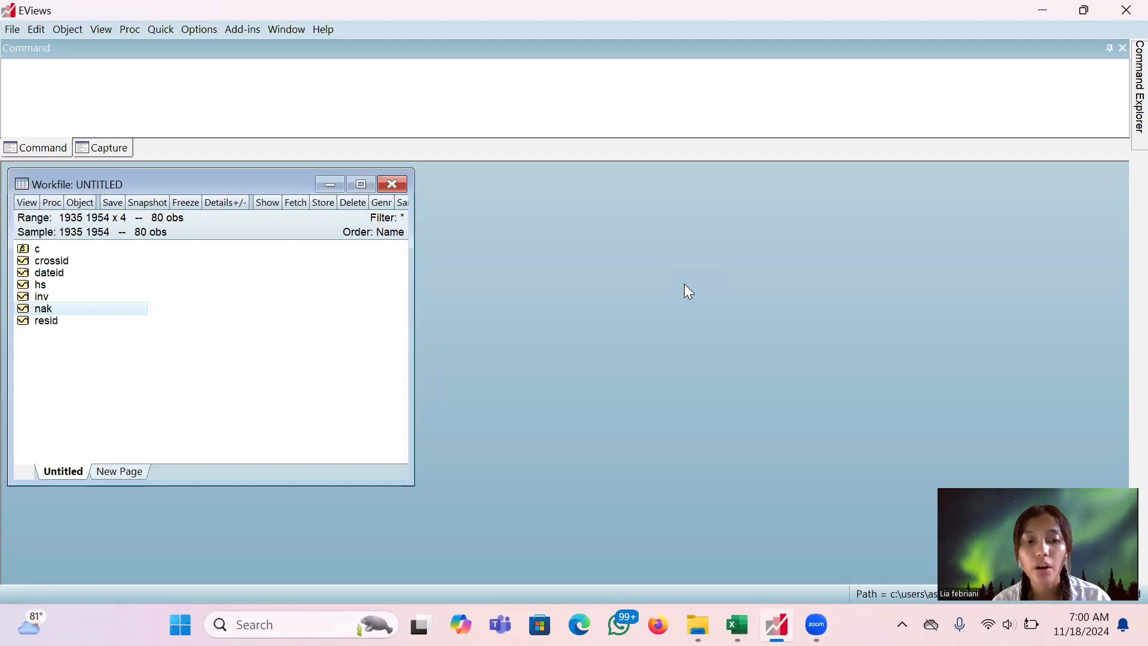
left_click(168, 34)
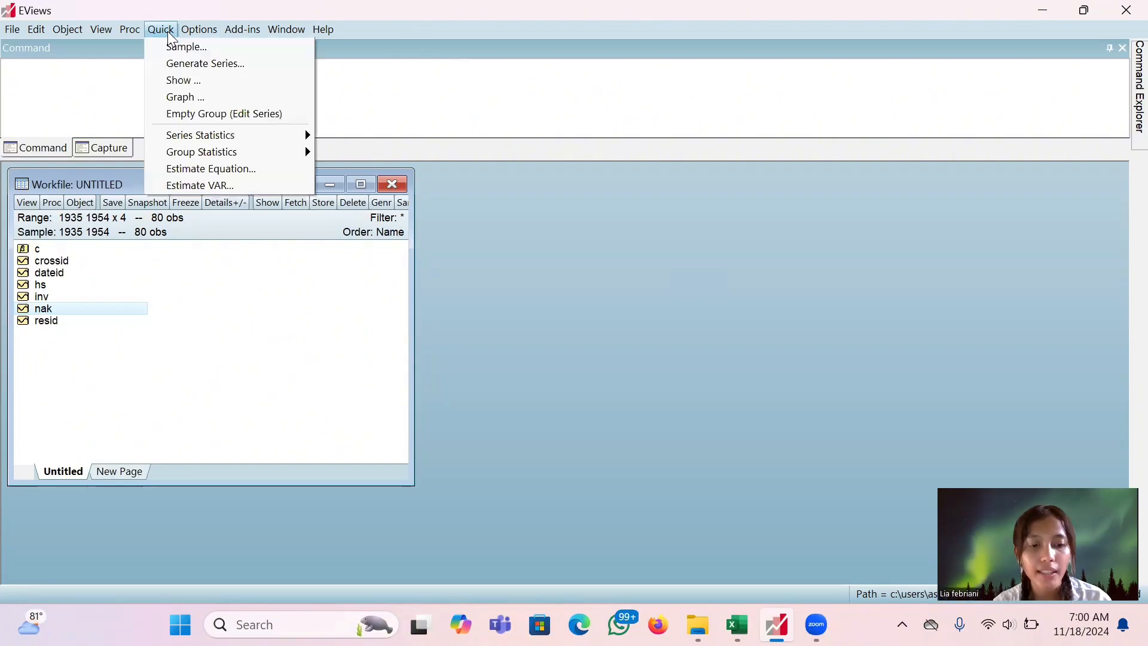
left_click(209, 98)
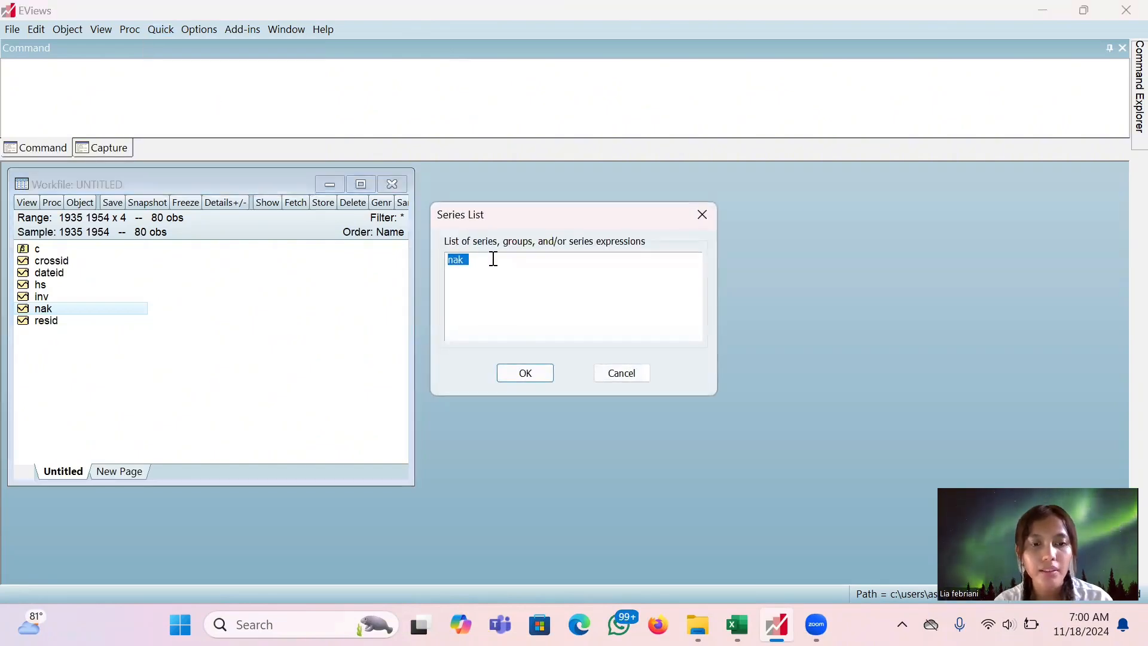
key("BackSpace")
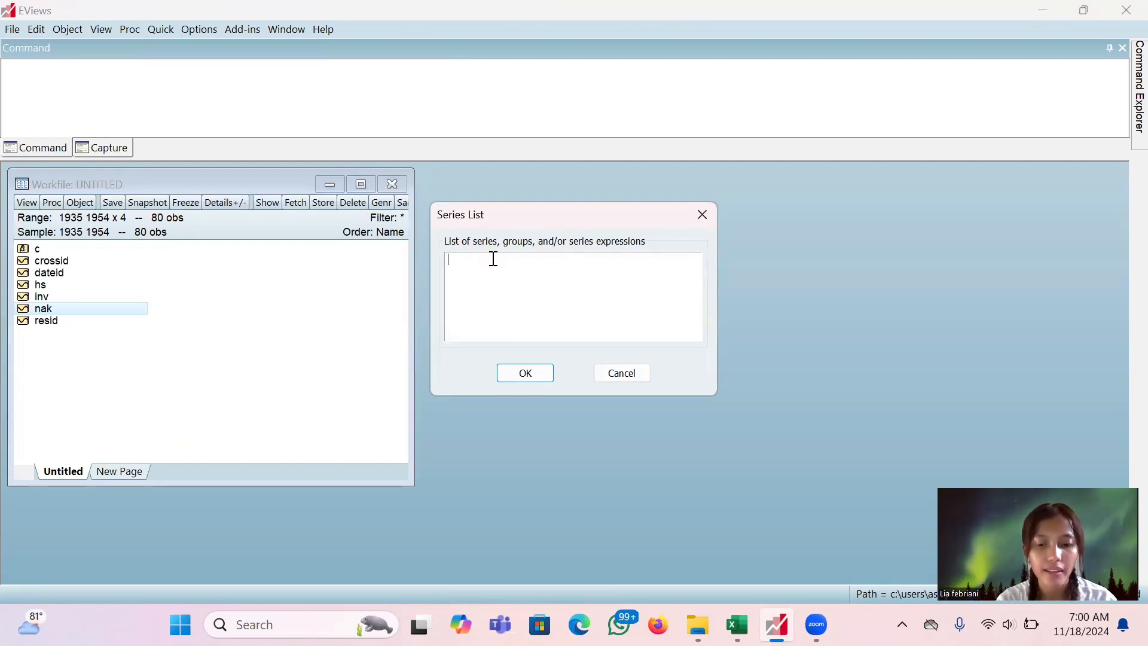
type("inv")
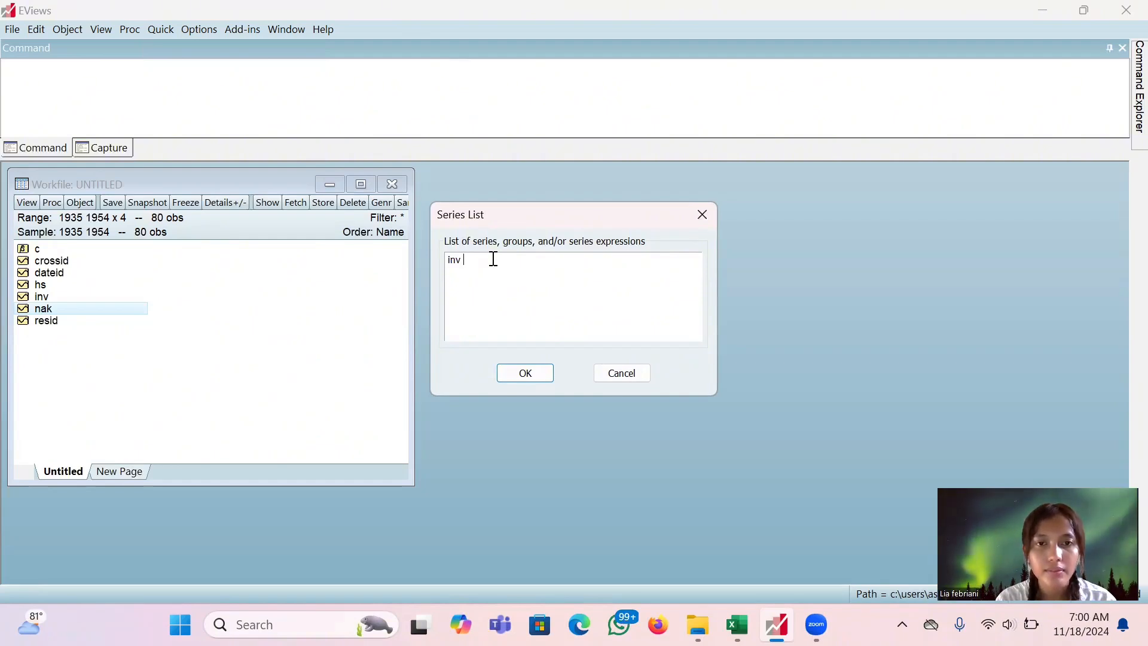
type("hs")
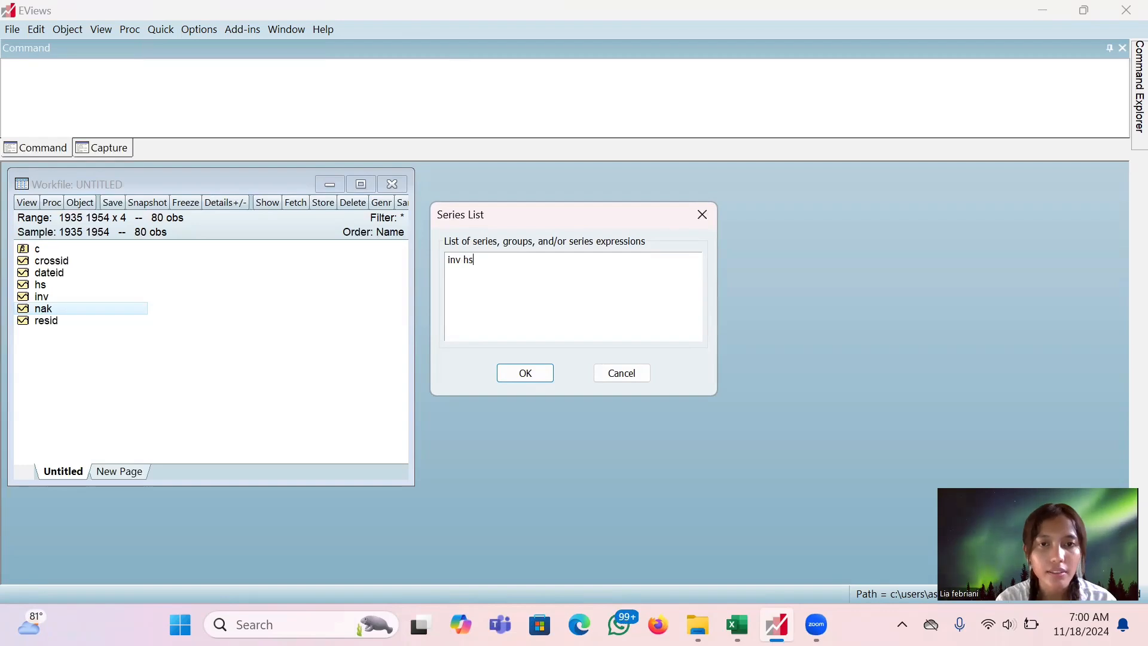
type(" nak")
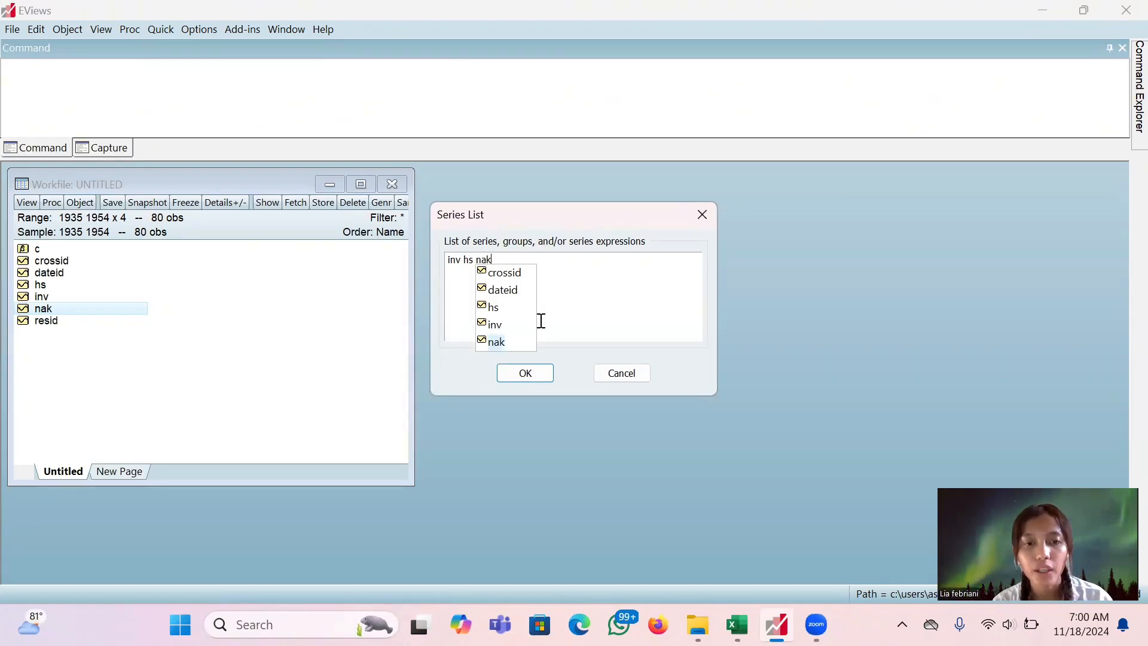
left_click(540, 374)
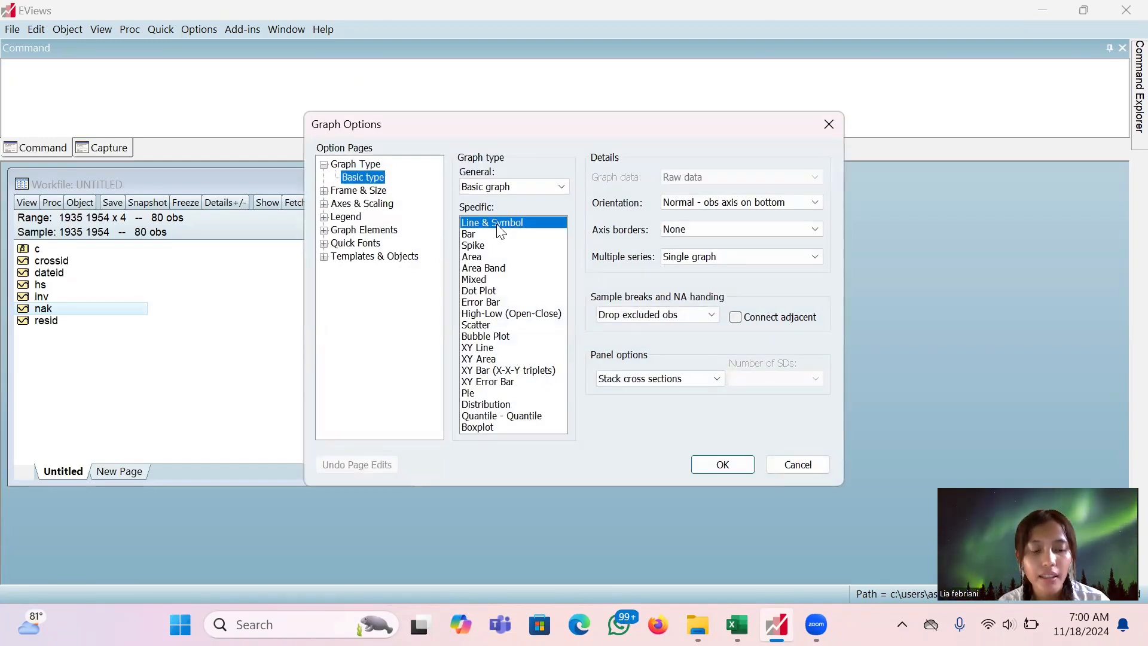
left_click(723, 465)
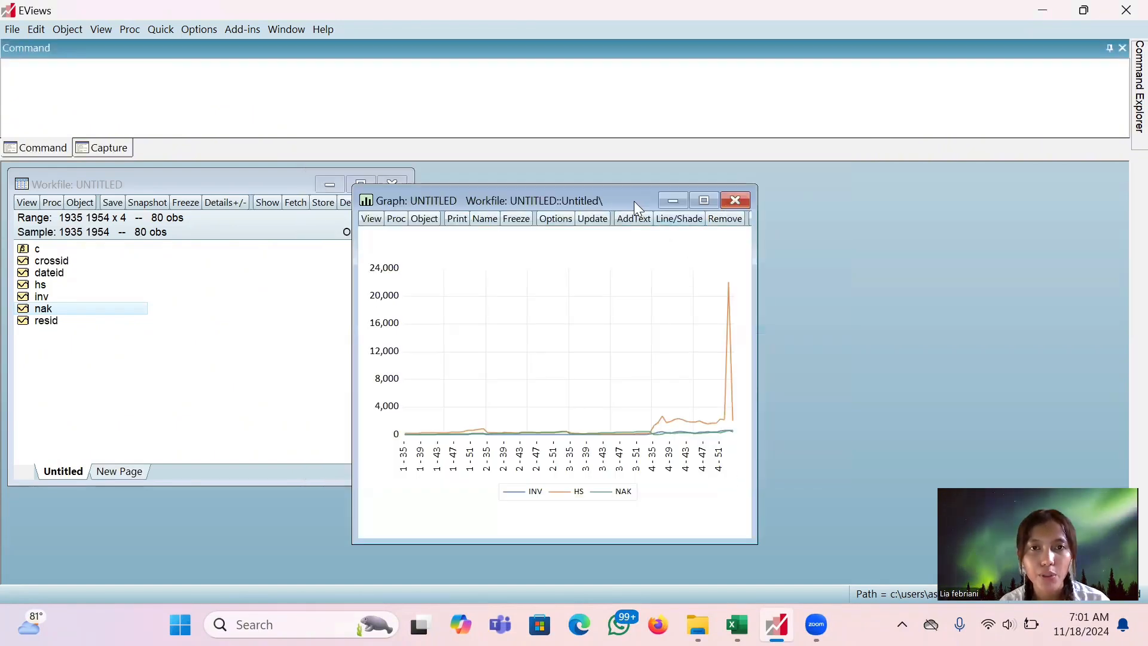
- Maximize the combined inv, hs and nak line graph, change it to basic type Area with stacked series, and restore the window
left_click_drag(634, 201, 662, 183)
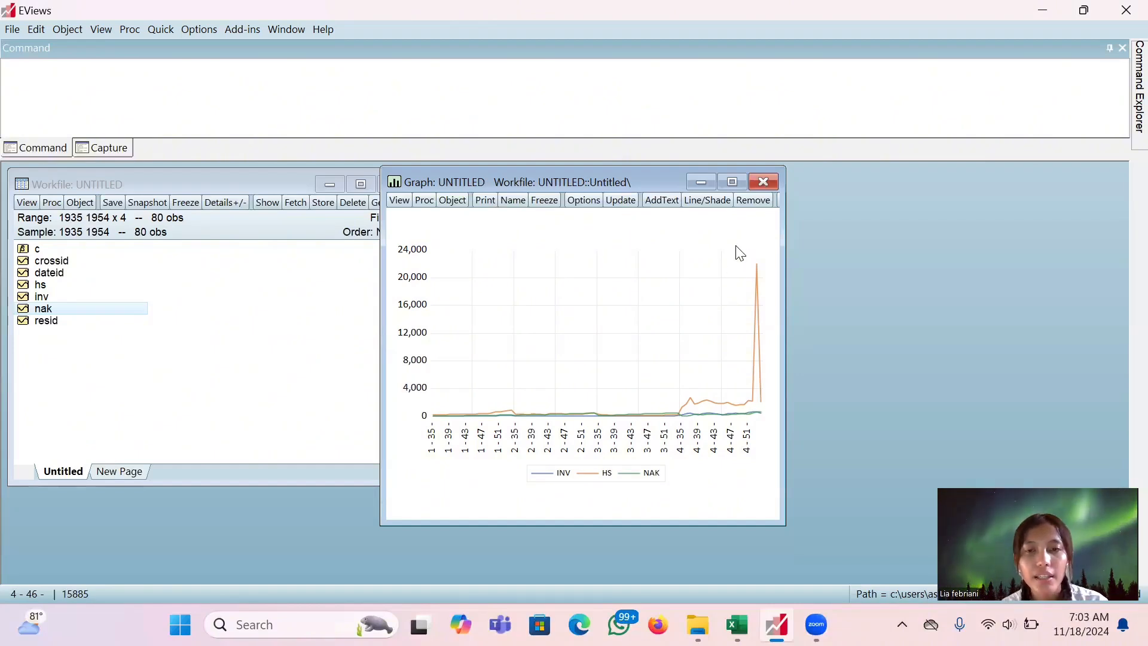
left_click(733, 182)
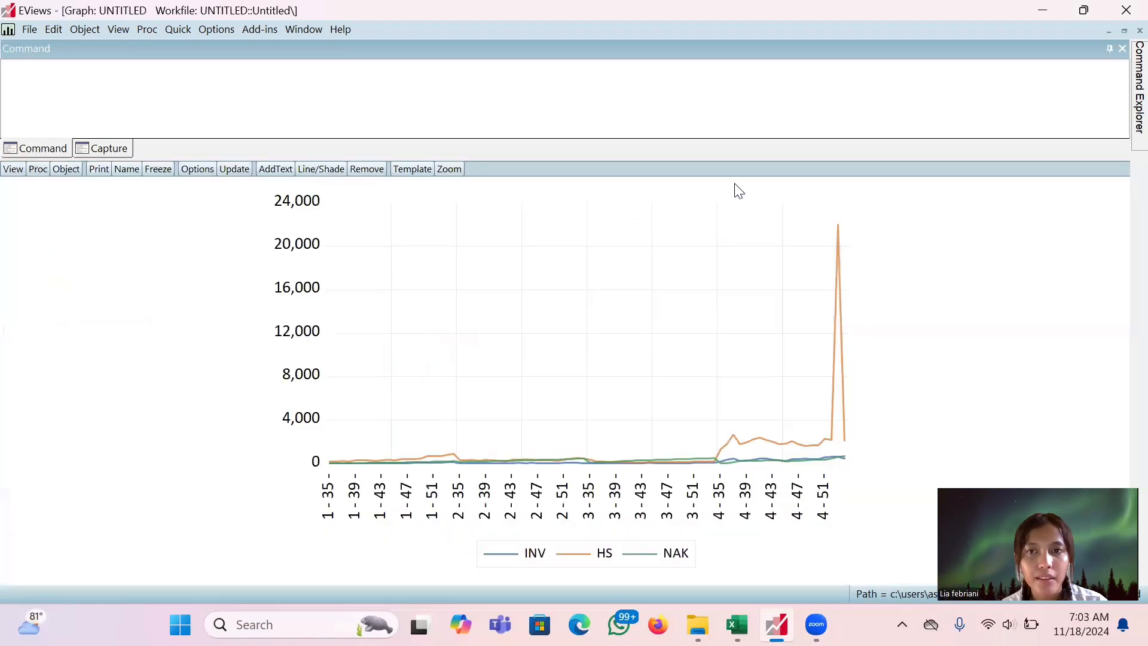
left_click(411, 170)
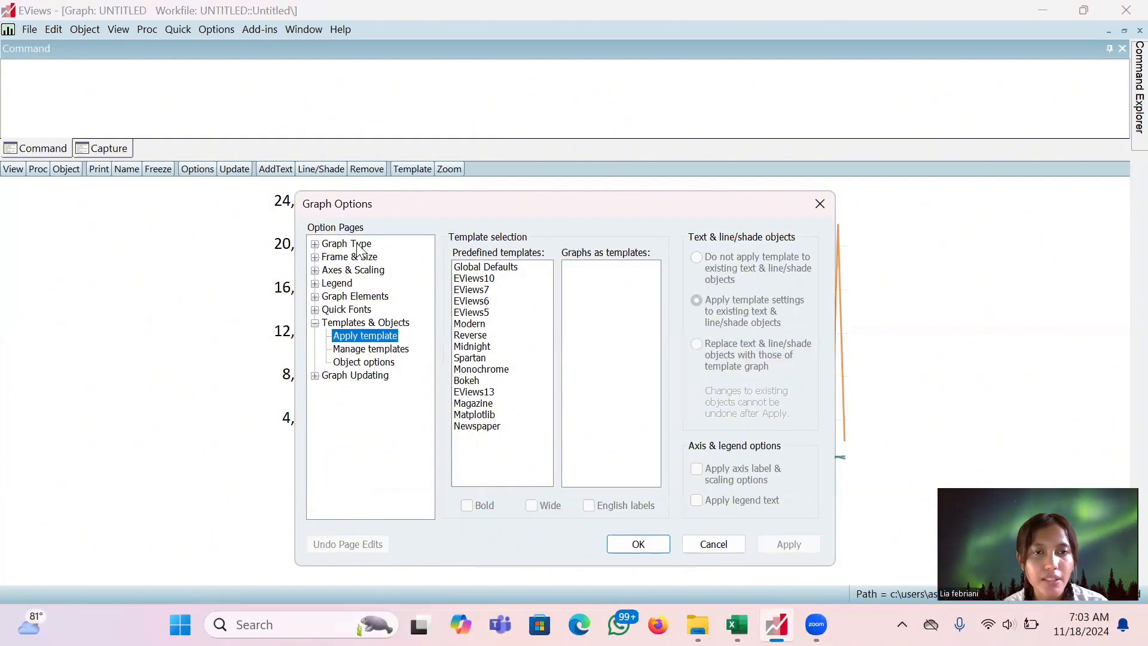
left_click(357, 244)
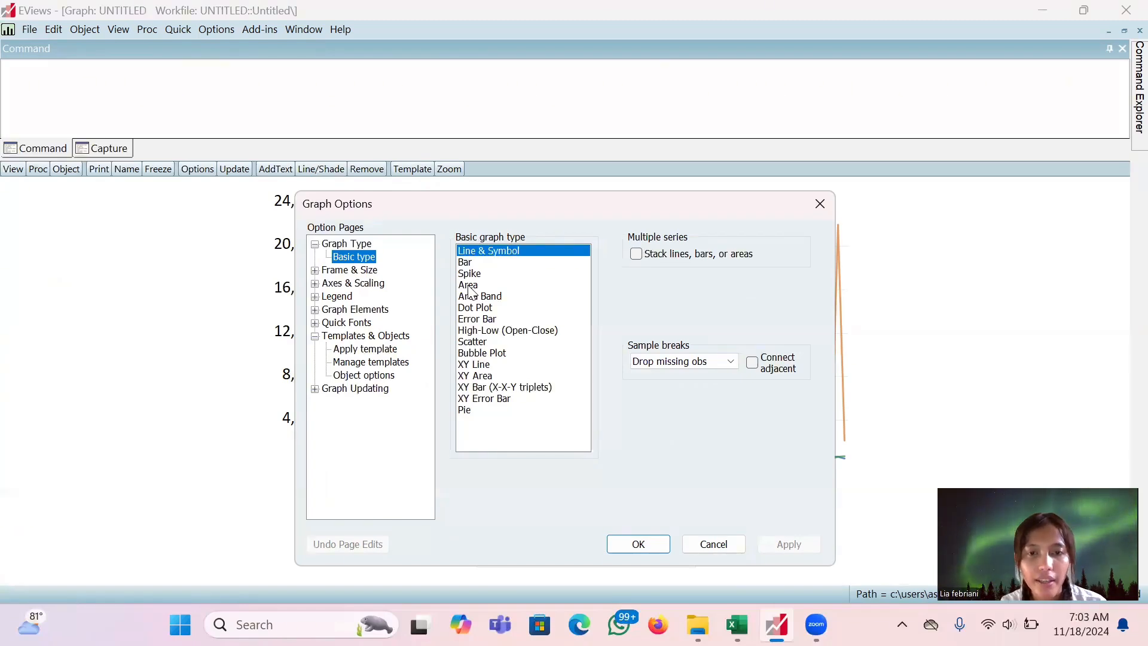
left_click(471, 286)
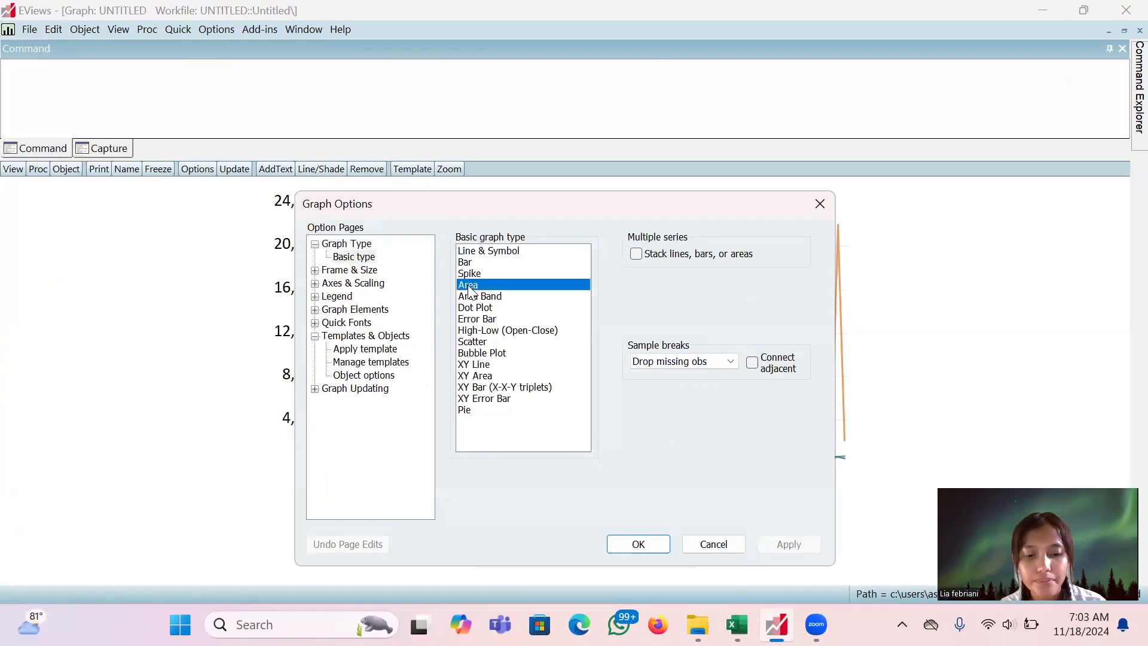
left_click(636, 254)
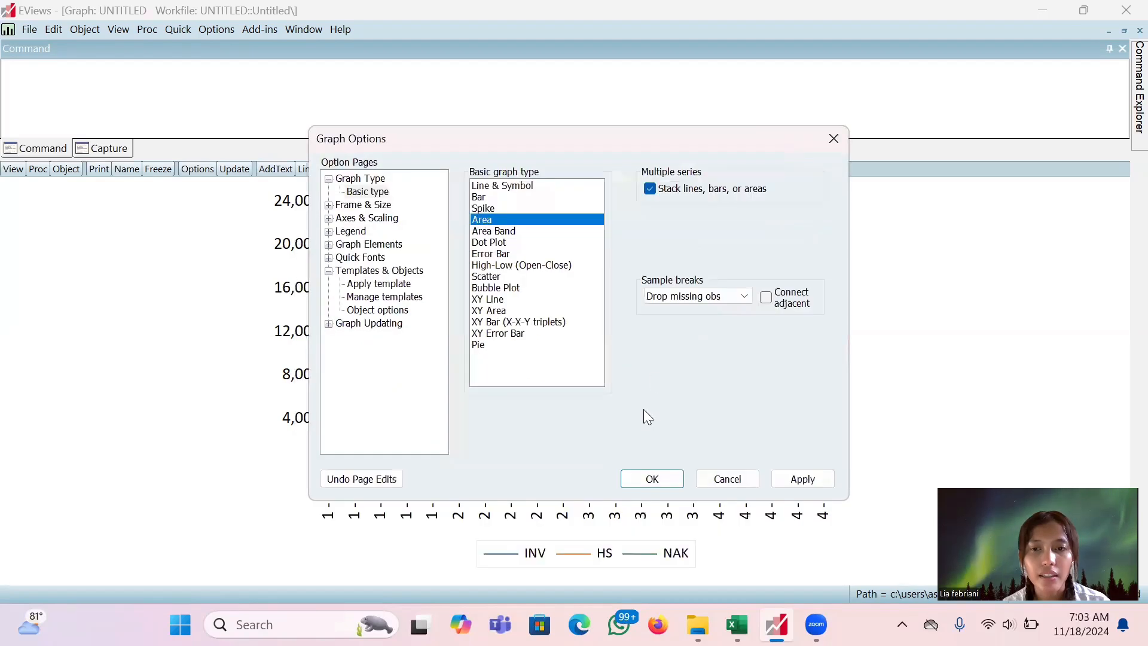
left_click(651, 479)
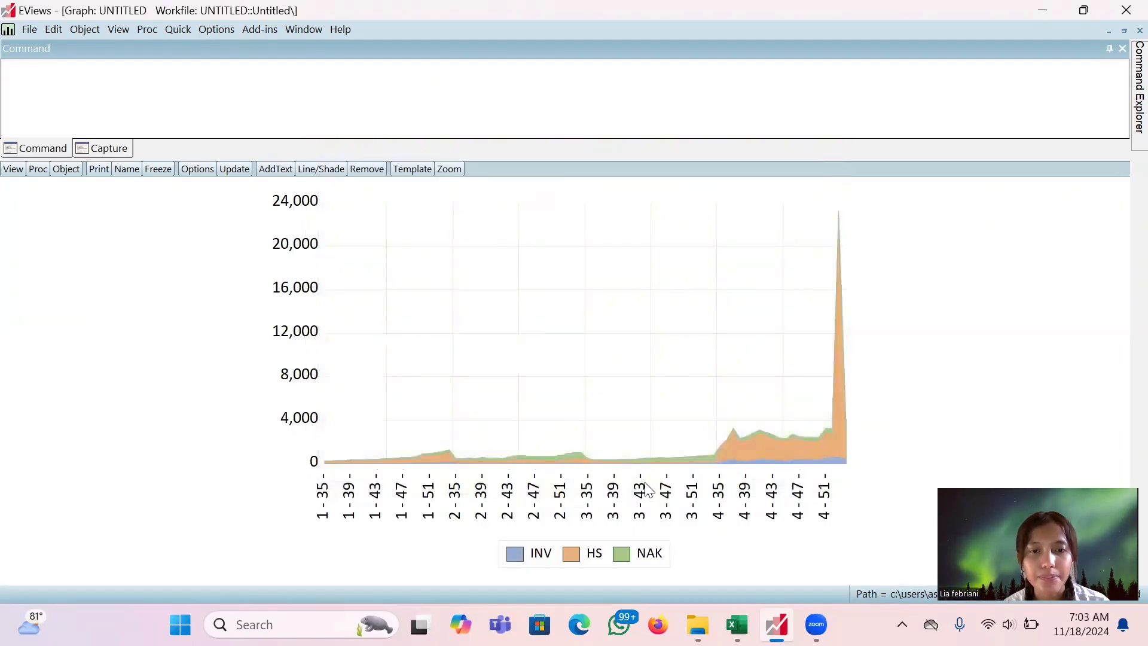
mouse_move(660, 444)
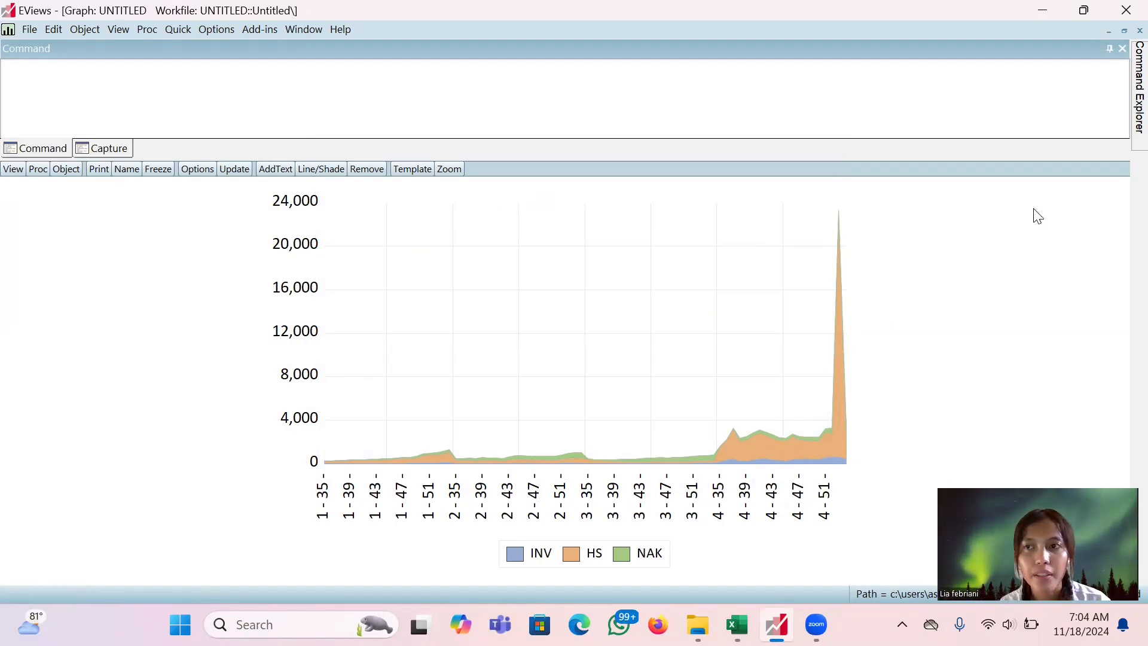
left_click(1125, 30)
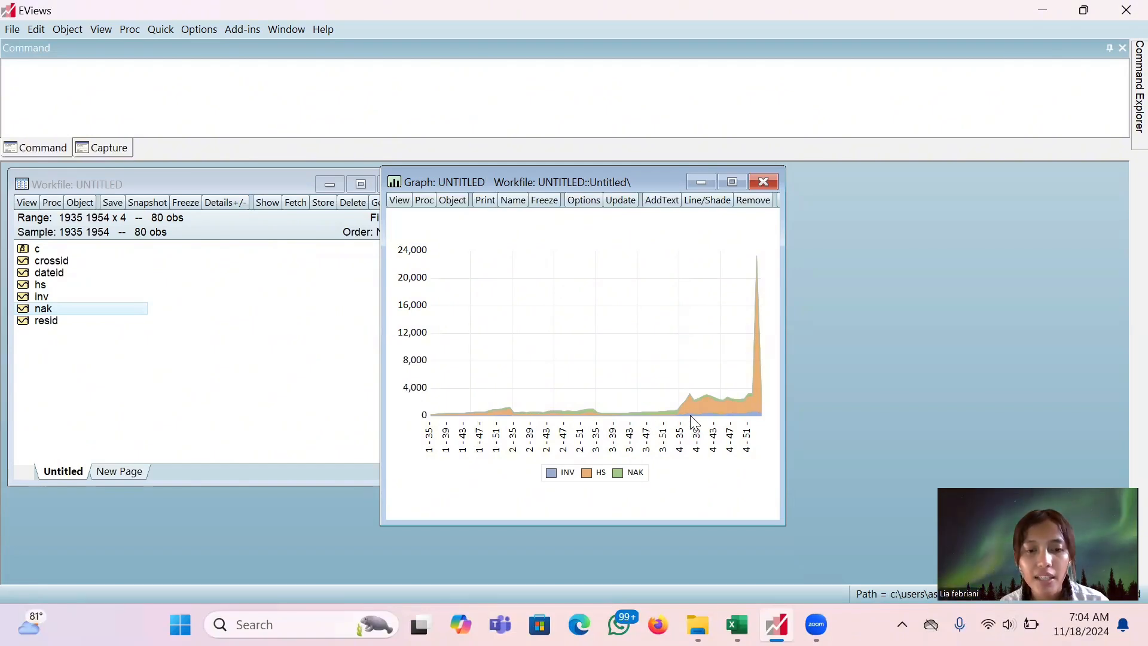
mouse_move(692, 417)
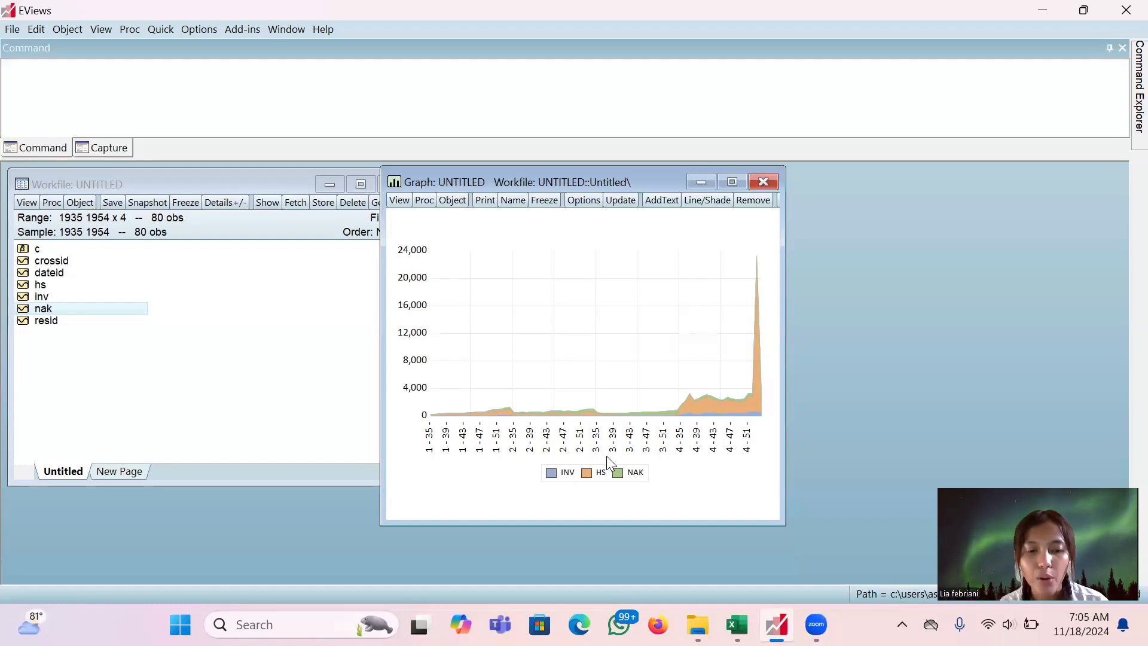
mouse_move(741, 415)
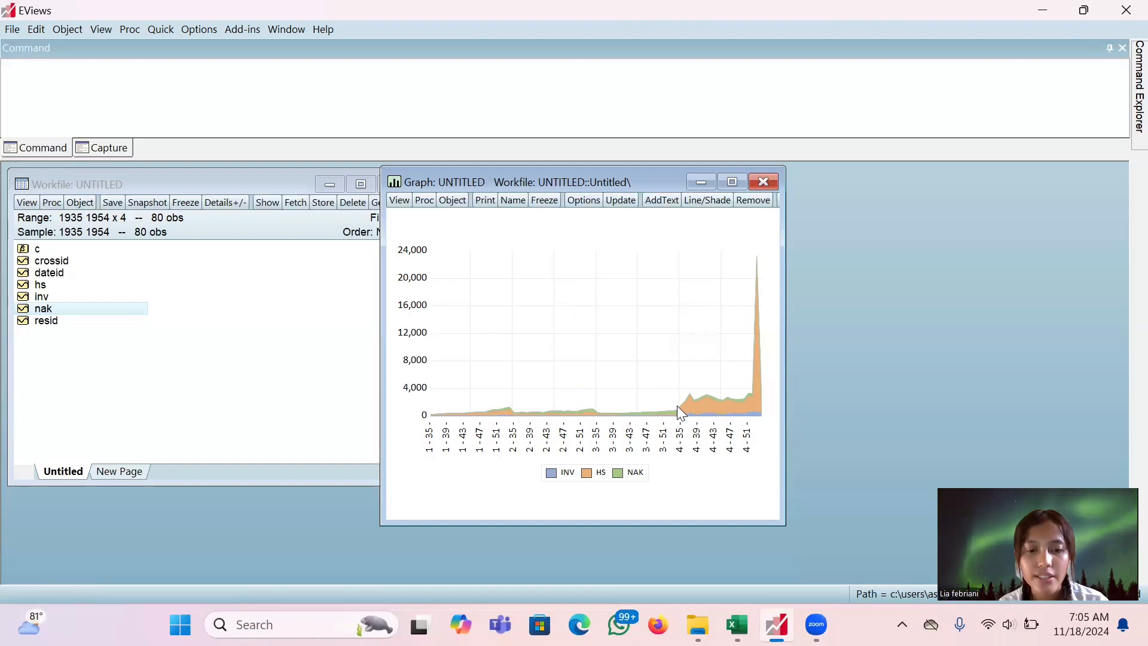
mouse_move(678, 407)
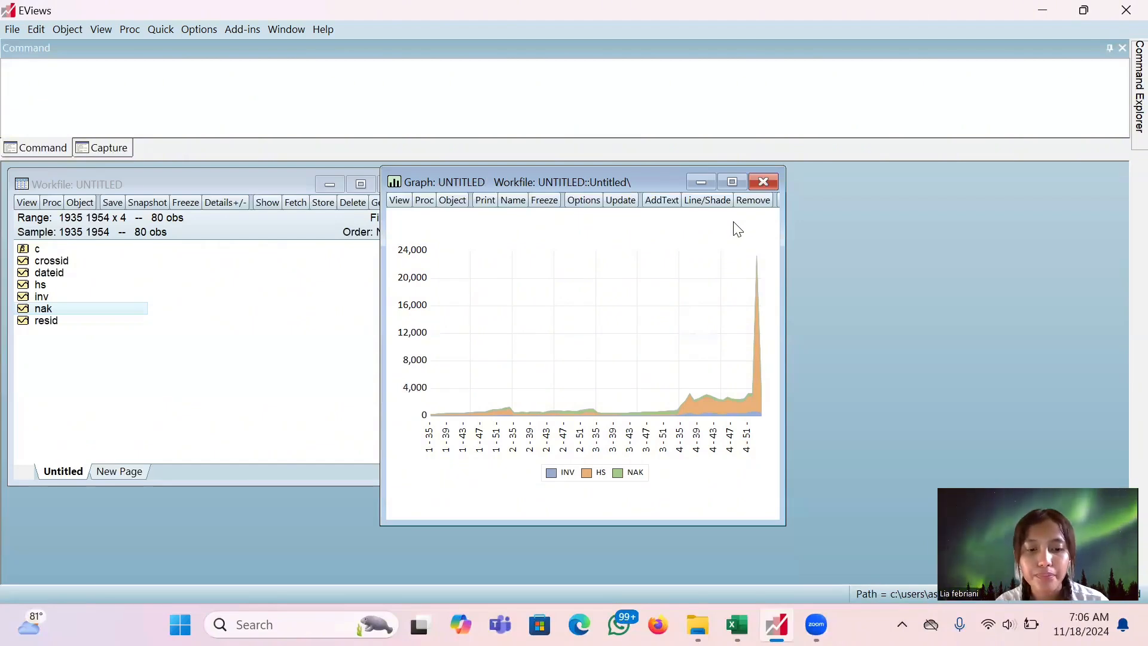
- Enlarge the combined area graph, change its basic type to Scatter, and return the window to normal size
left_click(732, 182)
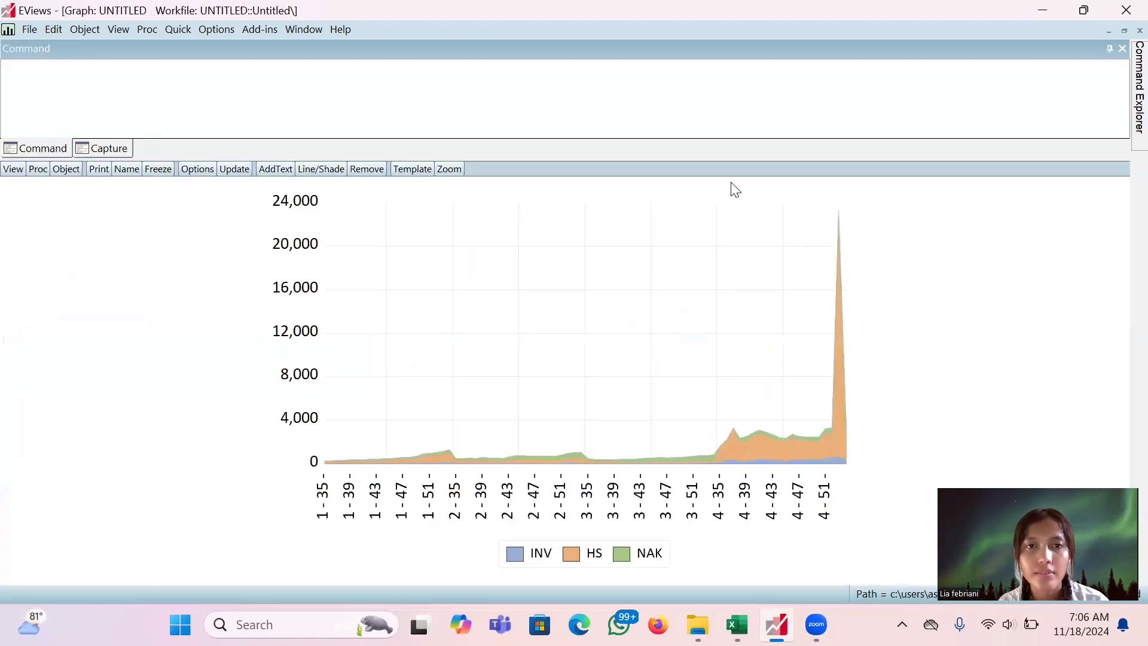
left_click(423, 176)
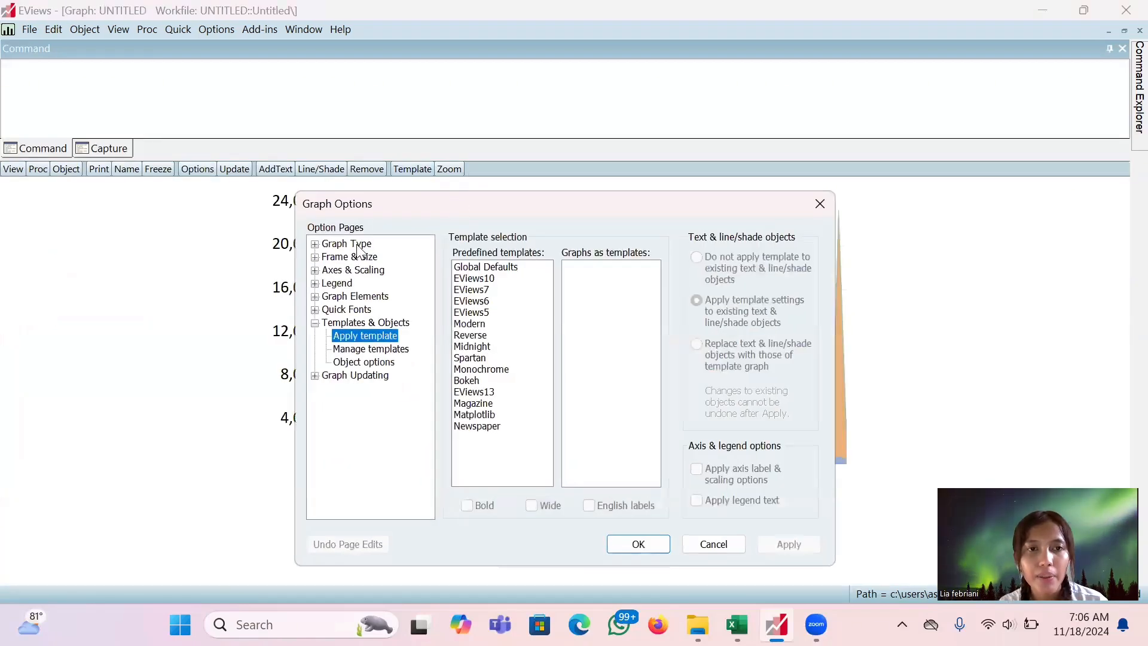
left_click(357, 245)
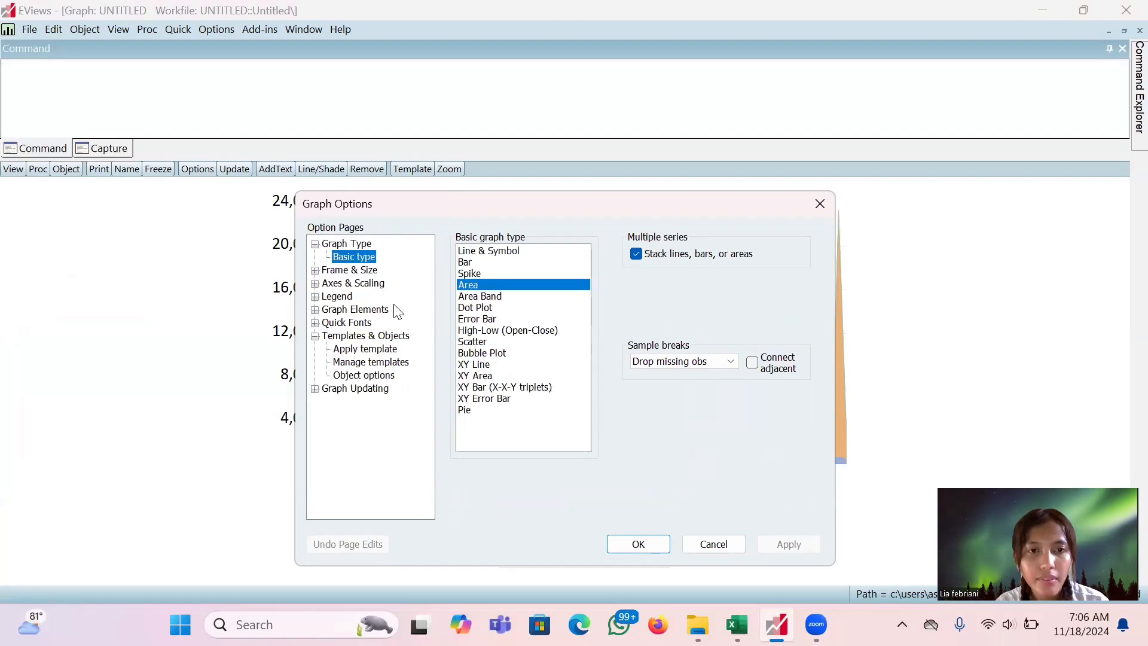
left_click(372, 336)
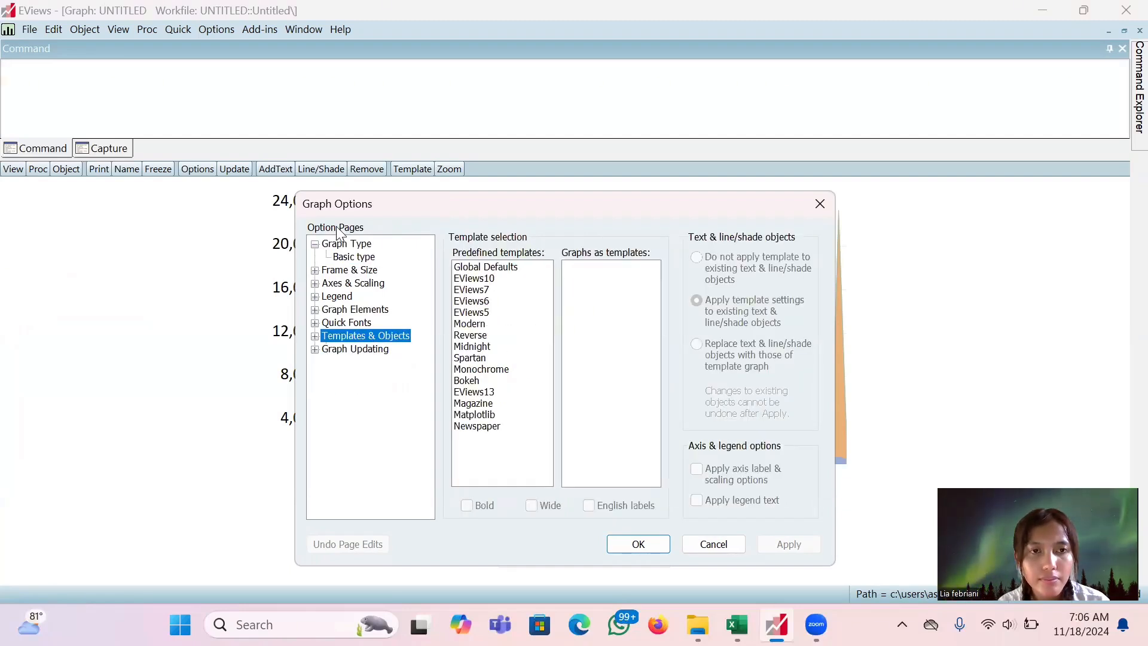
left_click(346, 247)
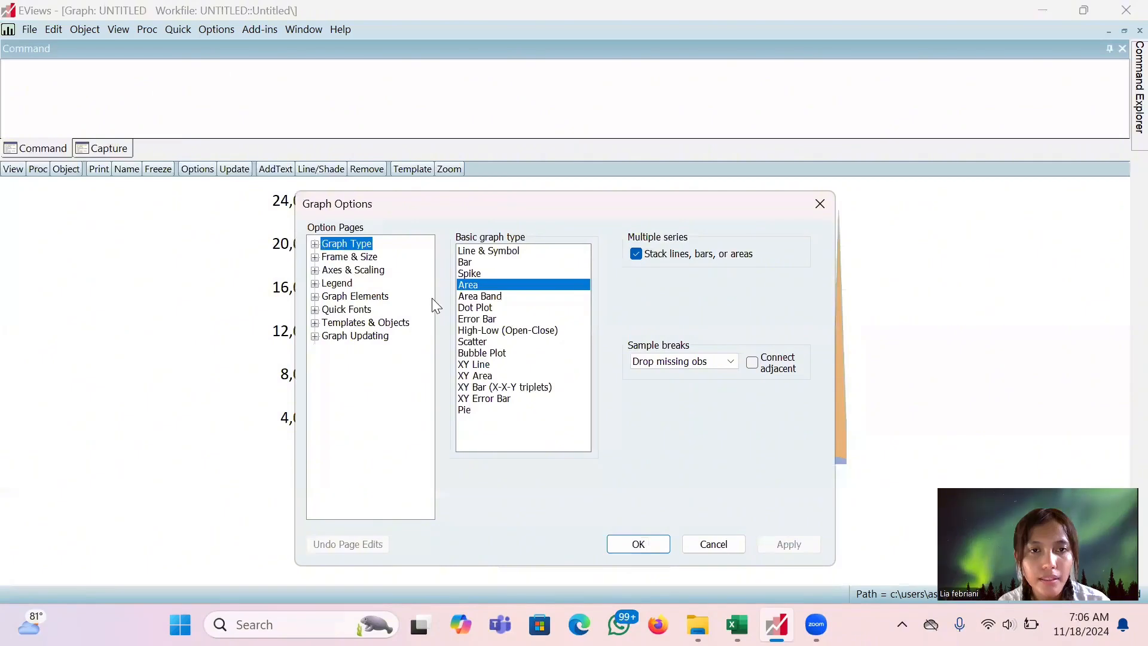
left_click(473, 342)
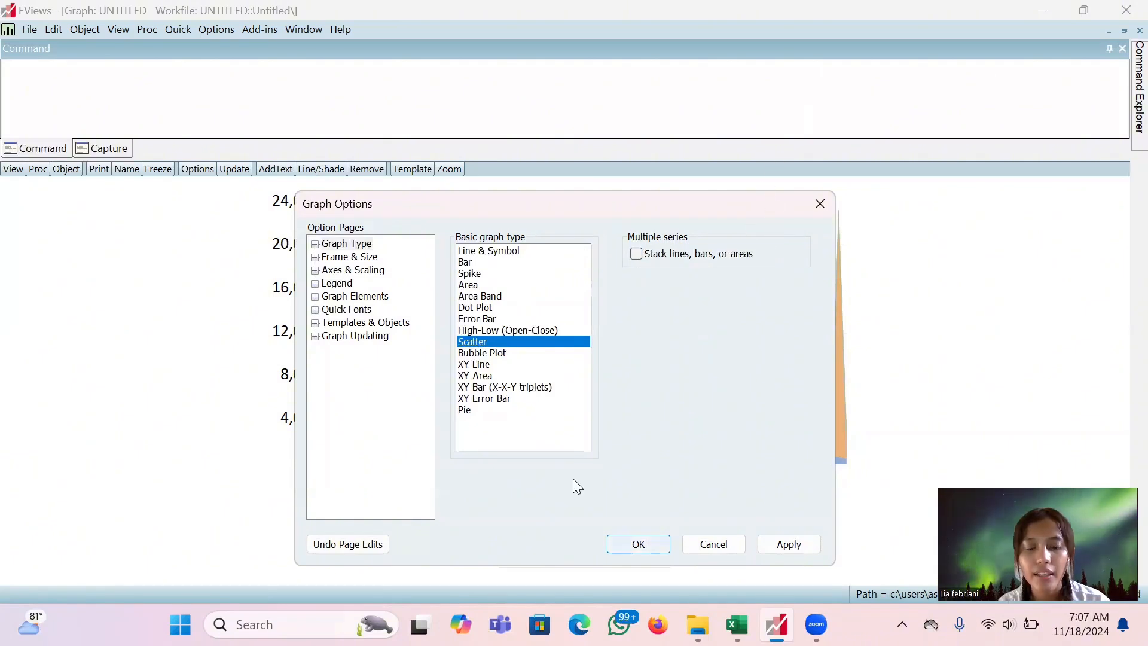
key("Return")
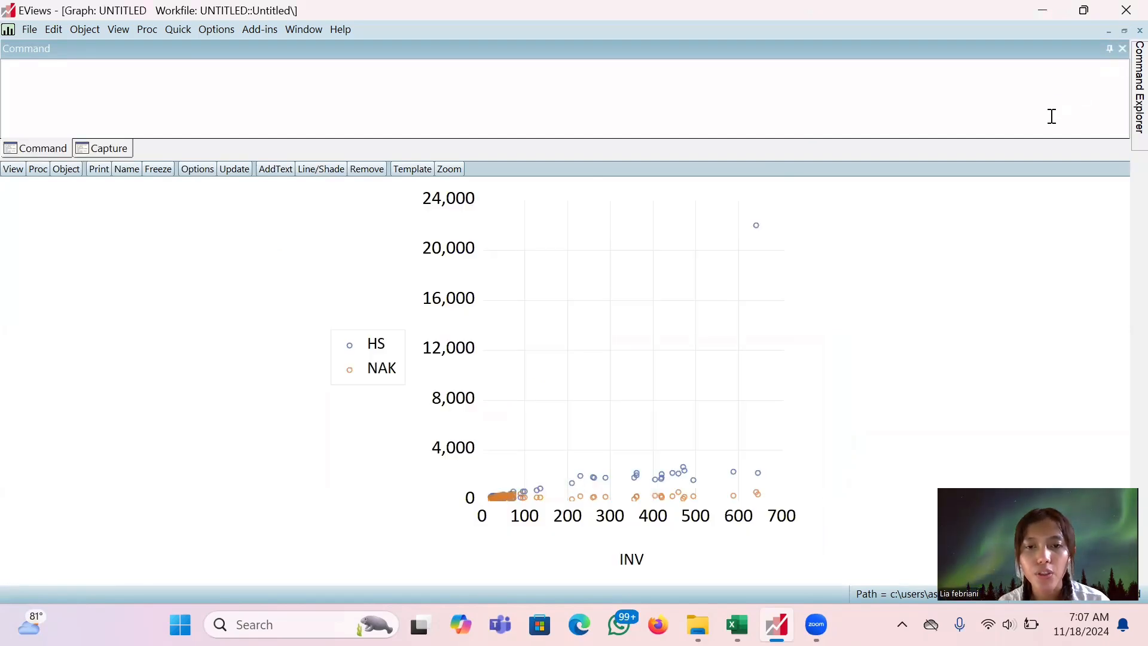
left_click(1124, 31)
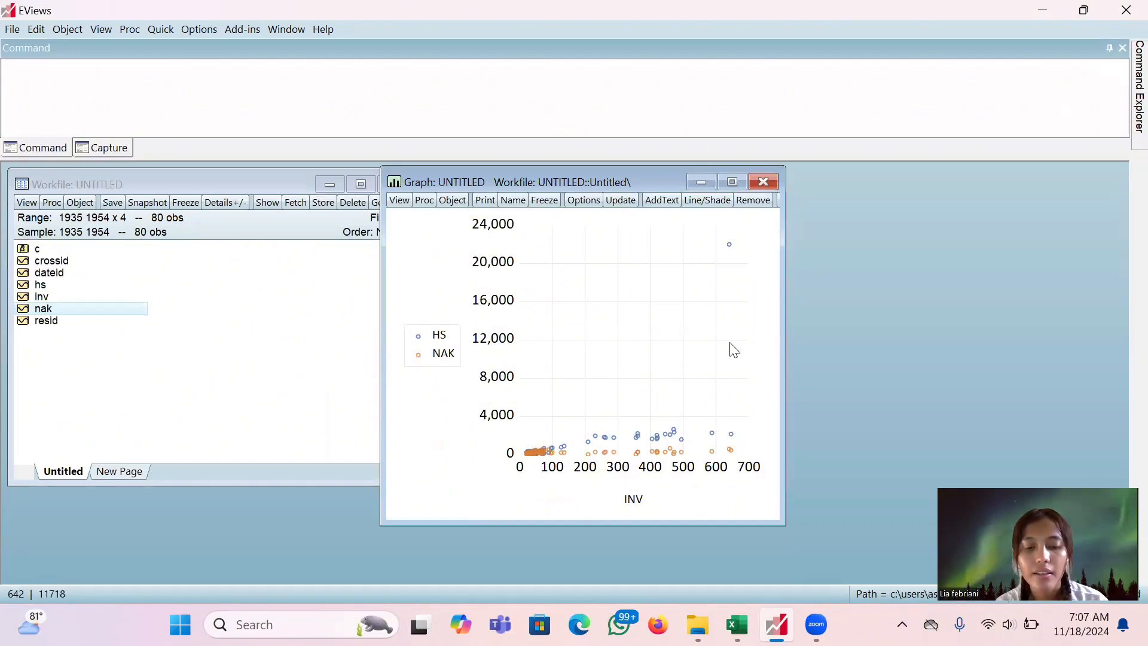
- Examine the HS and NAK points plotted against INV in the scatter graph
mouse_move(550, 446)
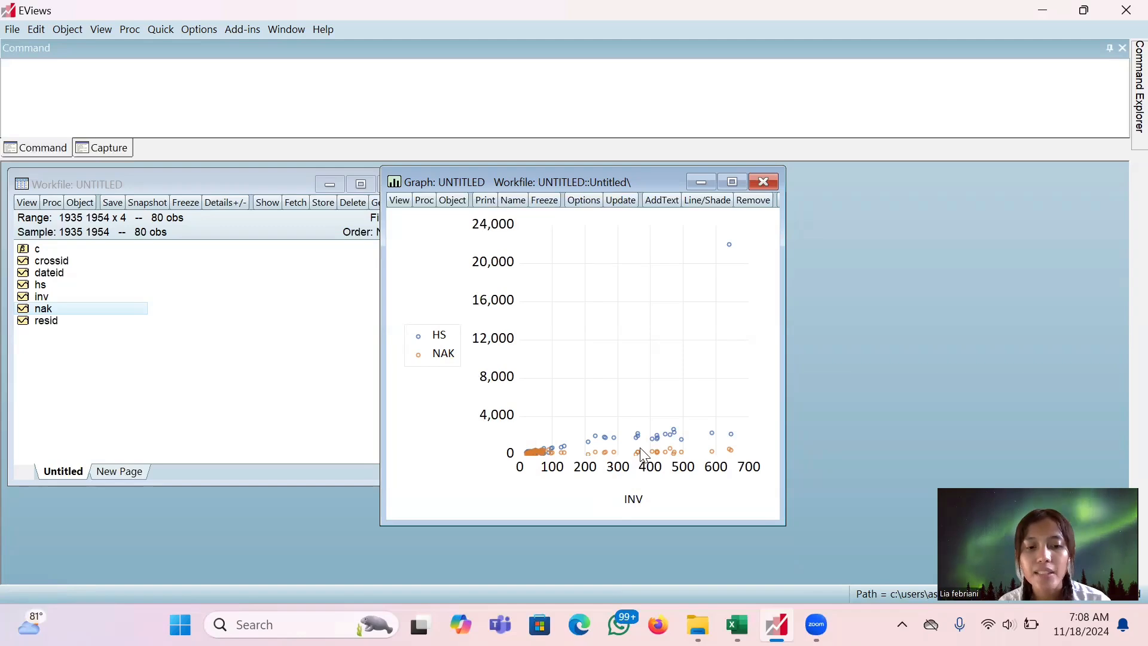
mouse_move(640, 439)
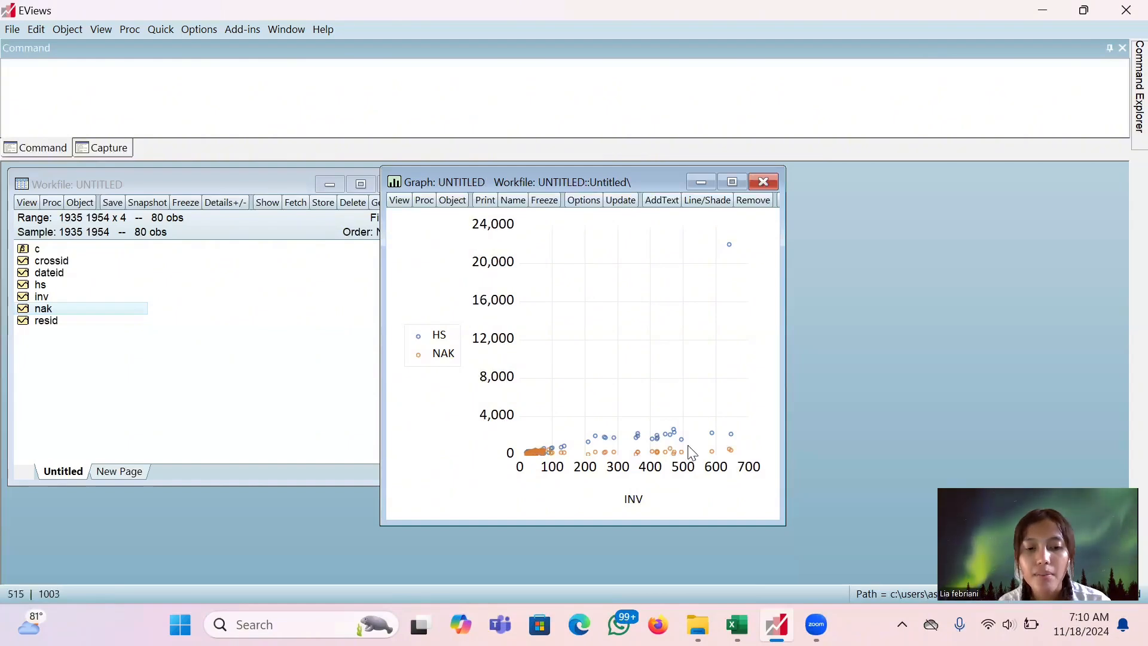
mouse_move(692, 452)
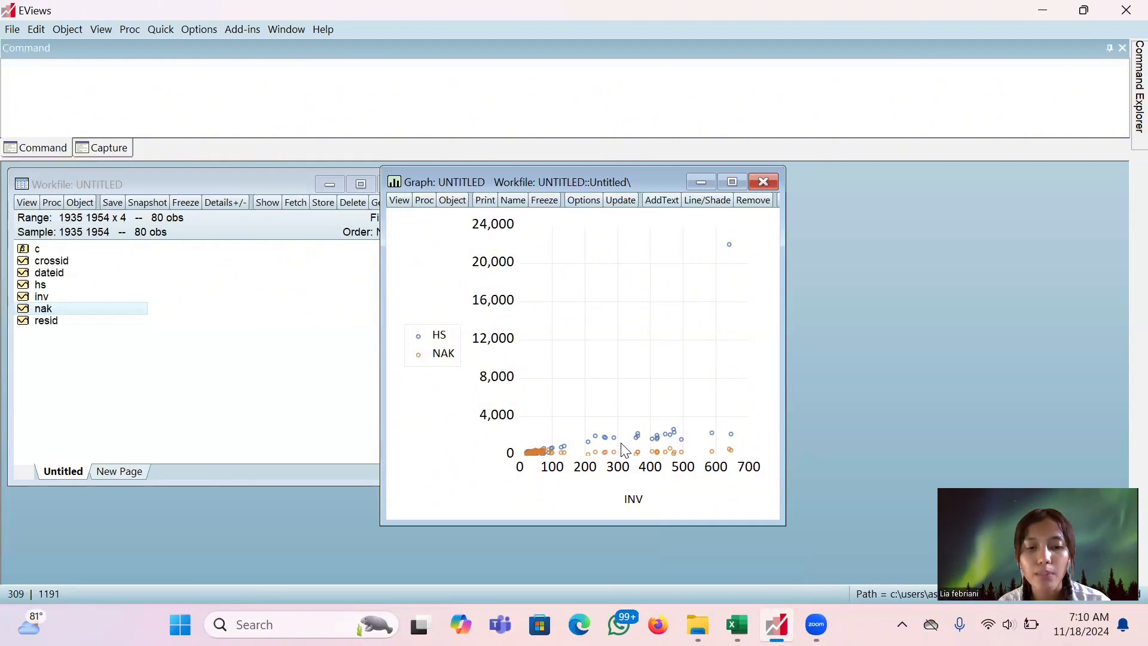
mouse_move(624, 450)
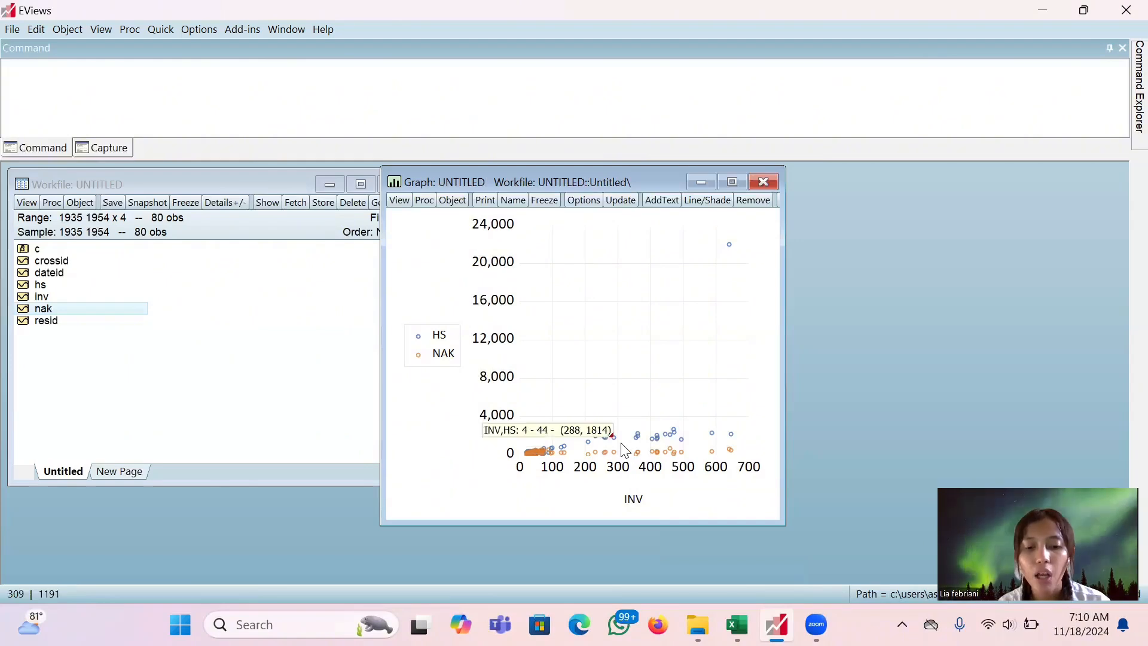
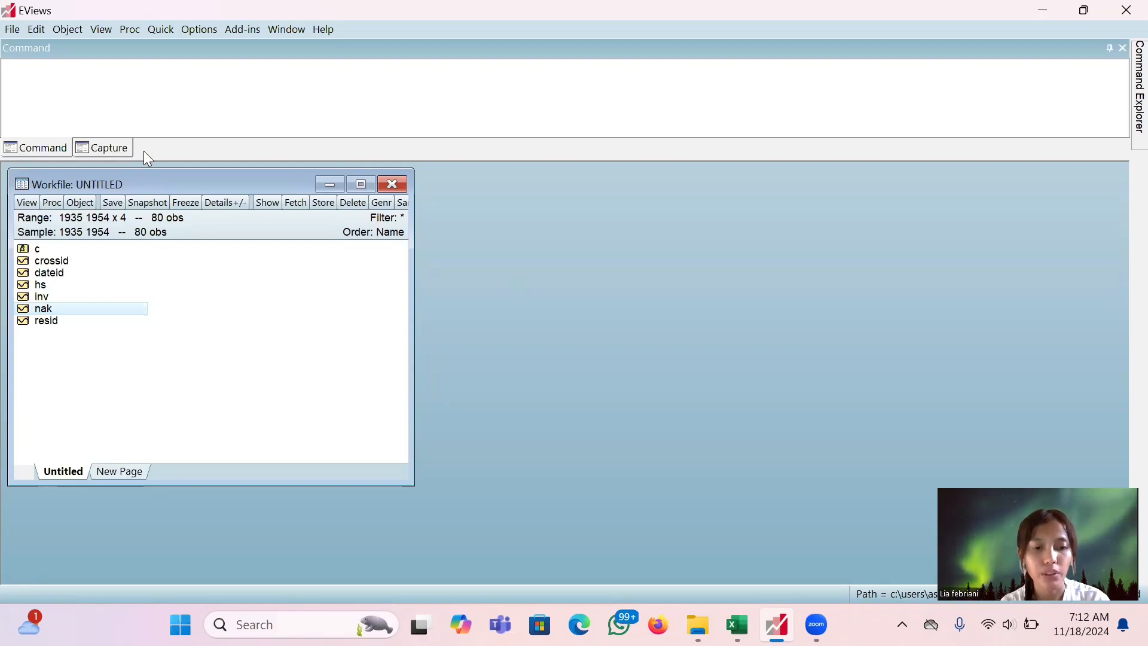
- Create a new single Scatter graph directly from the series inv, hs and nak, and reposition its window beside the workfile
left_click(161, 30)
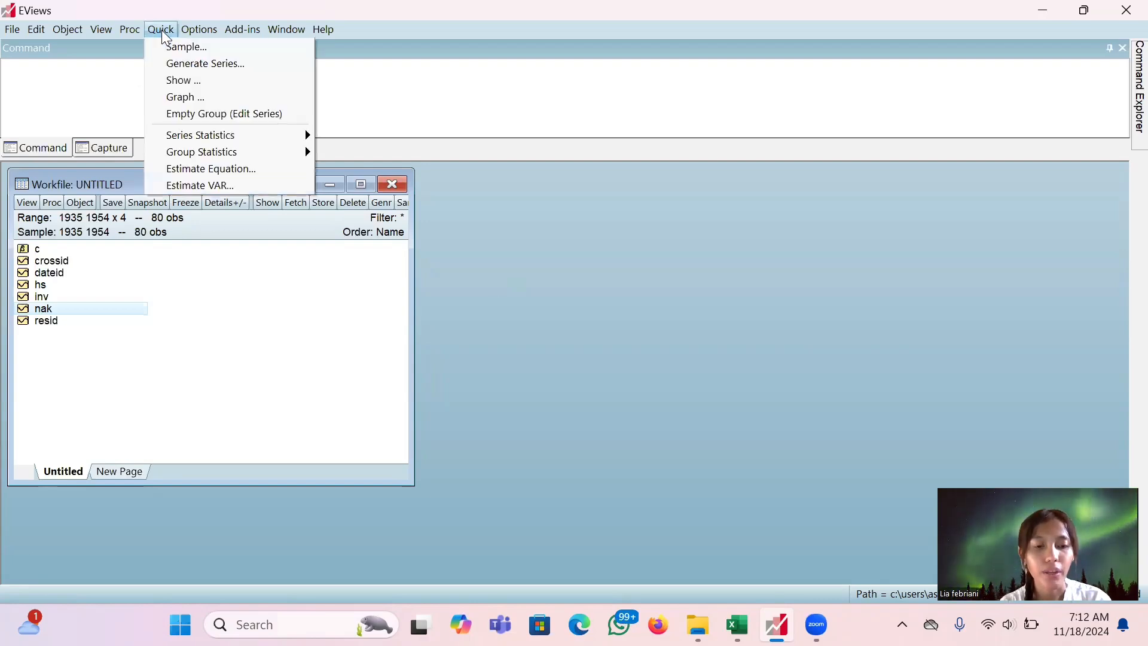
left_click(212, 97)
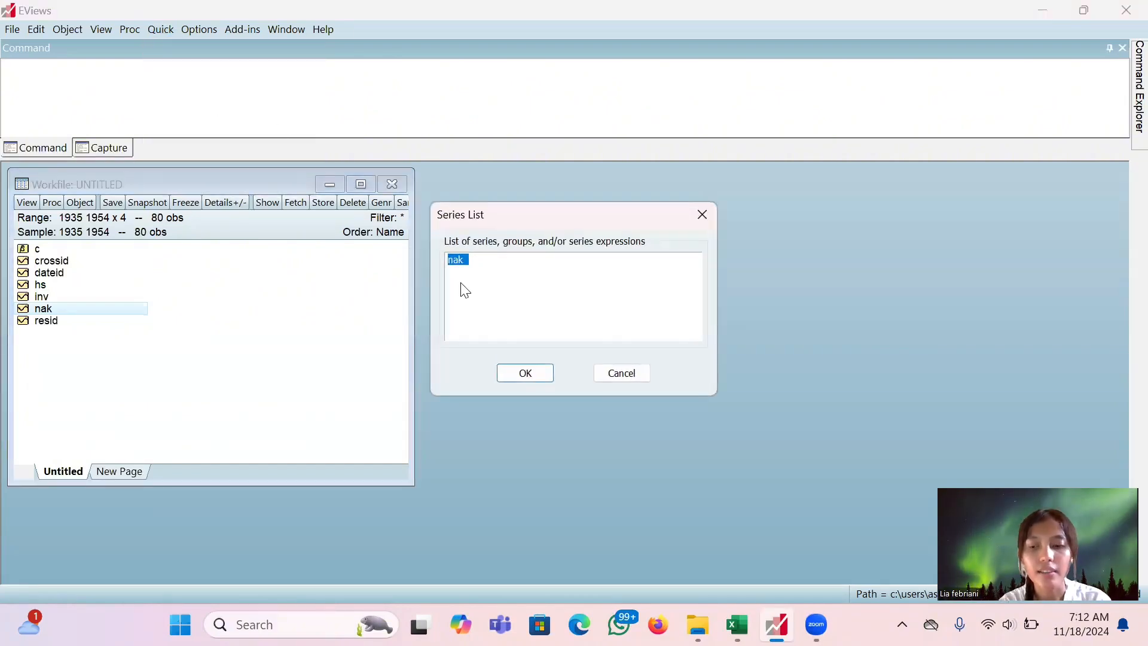
key("BackSpace")
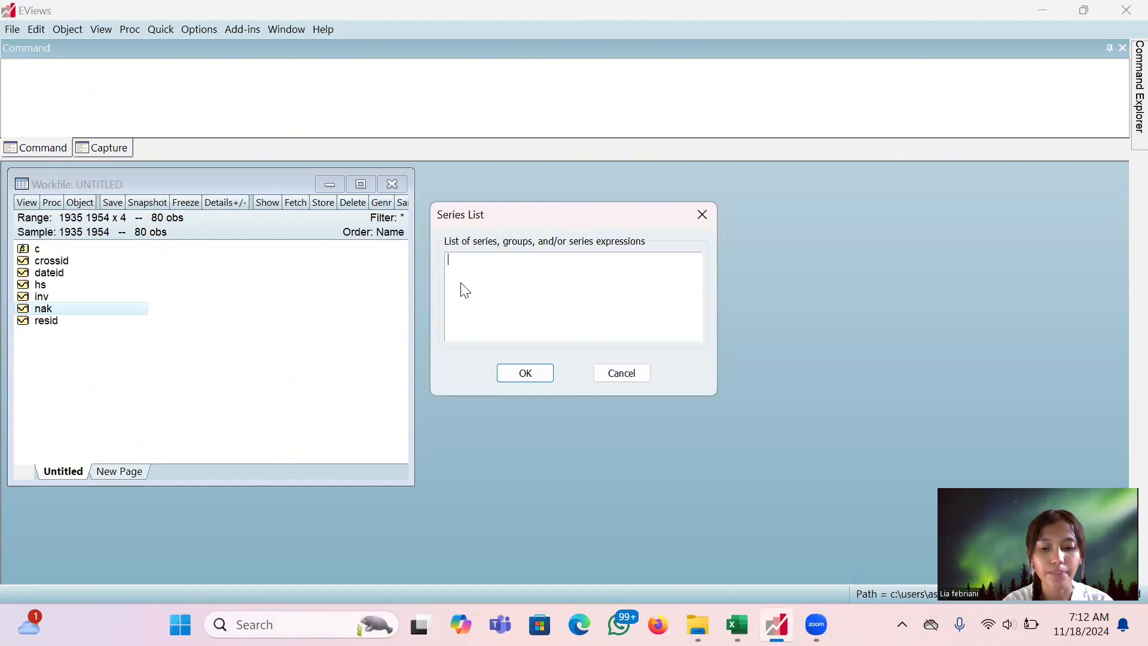
type("inv hs")
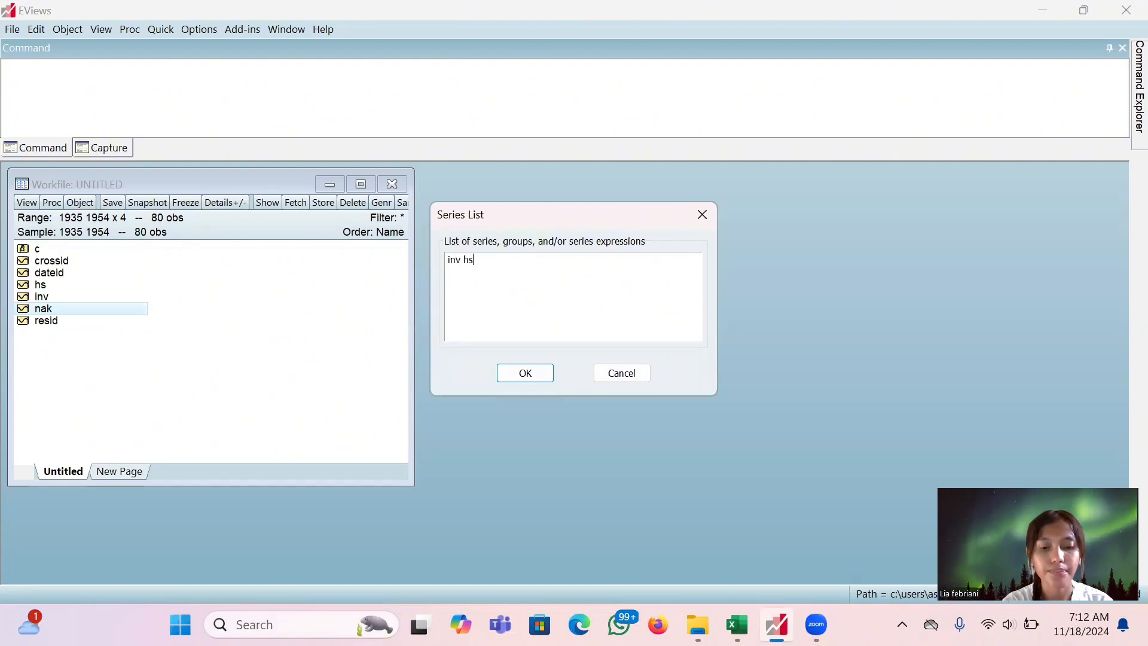
type(" nak")
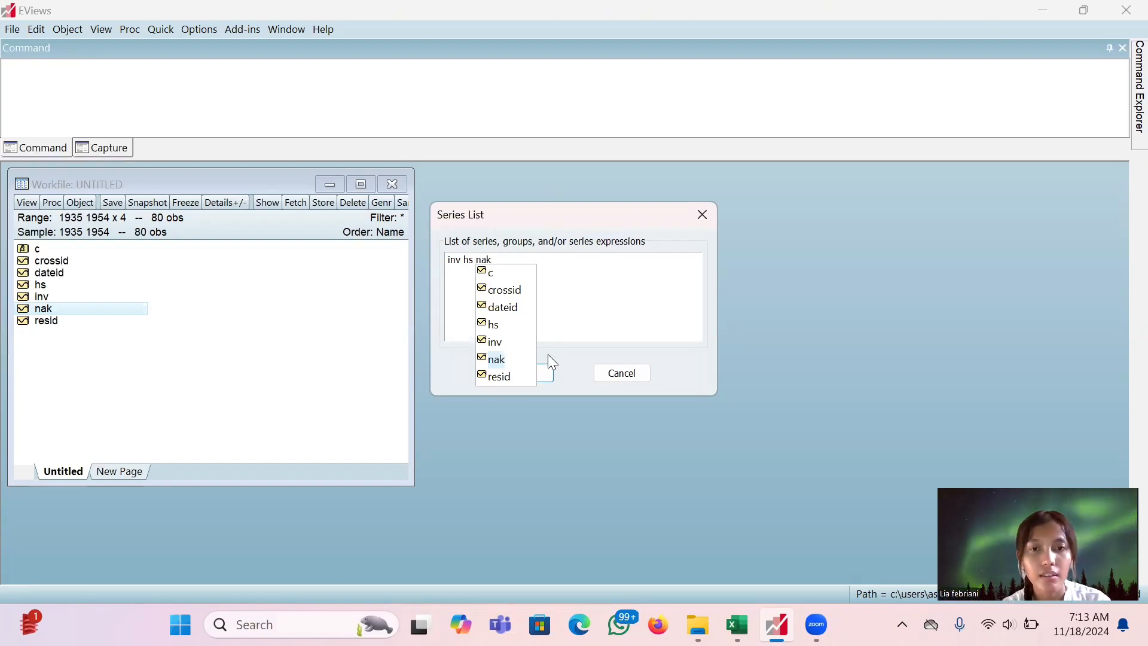
left_click(548, 374)
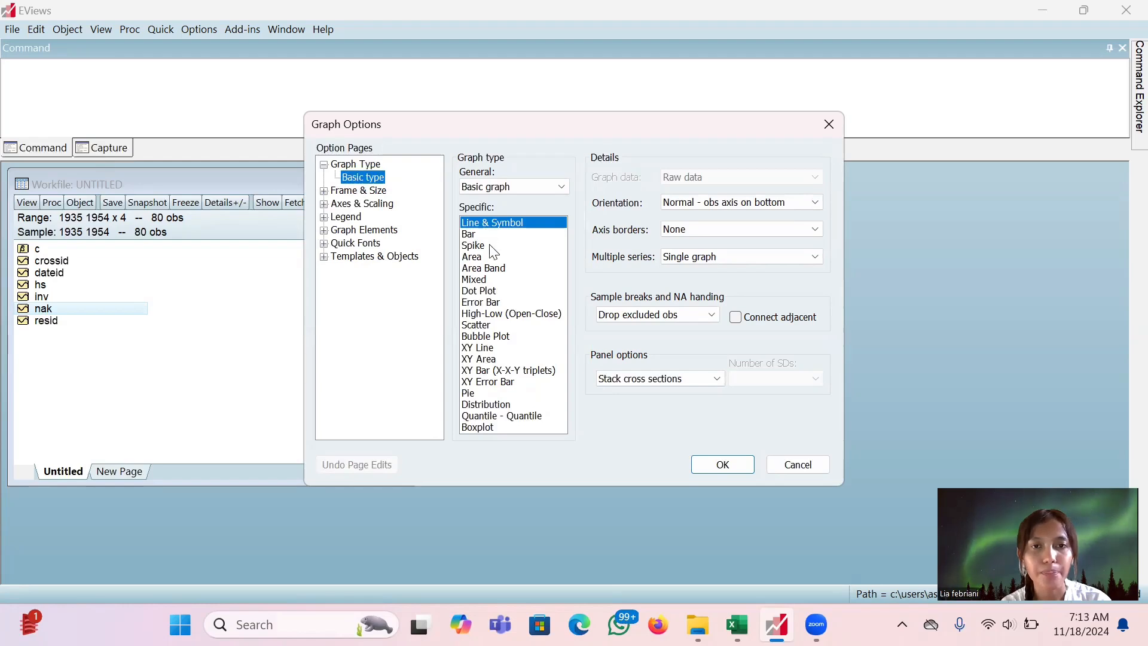
left_click(481, 326)
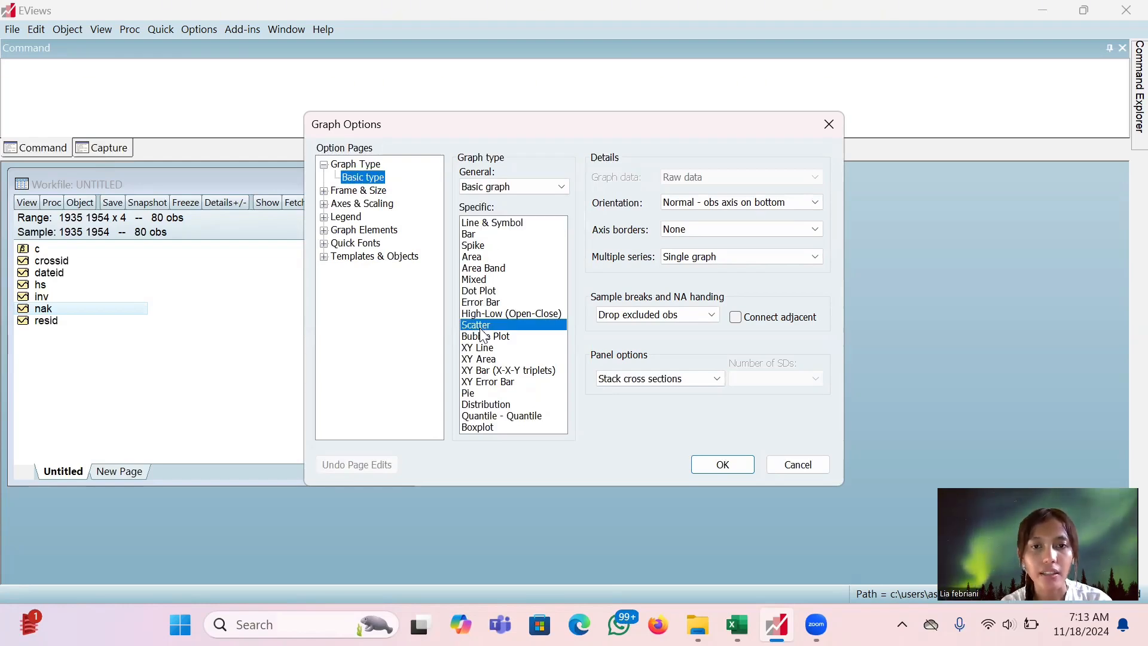
left_click(724, 464)
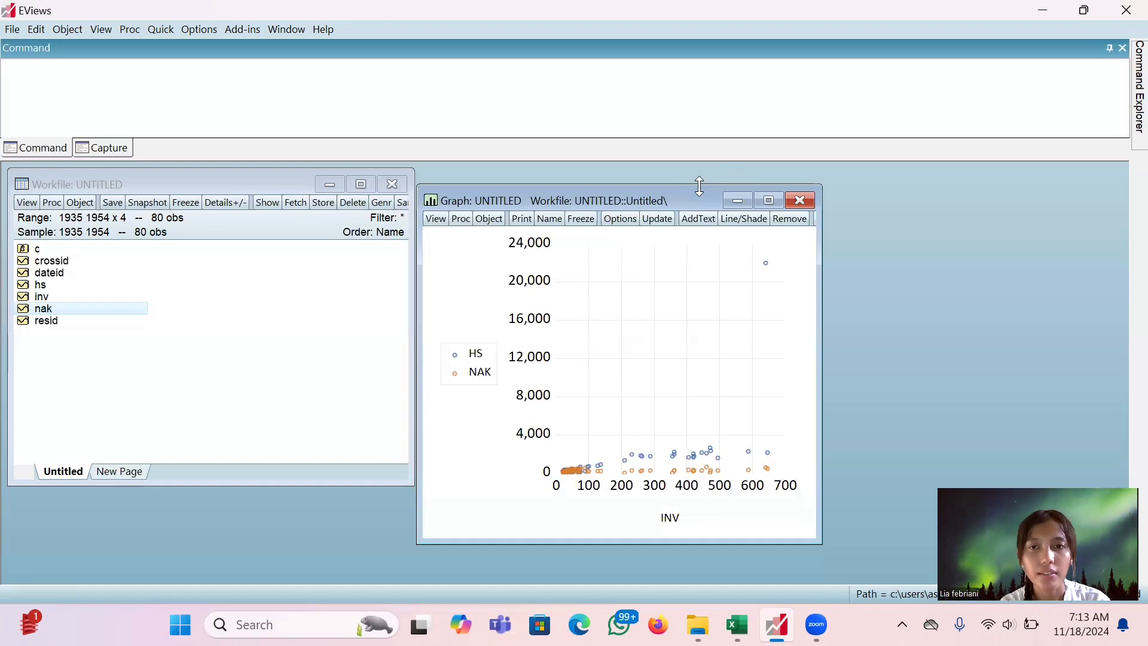
left_click_drag(700, 186, 729, 173)
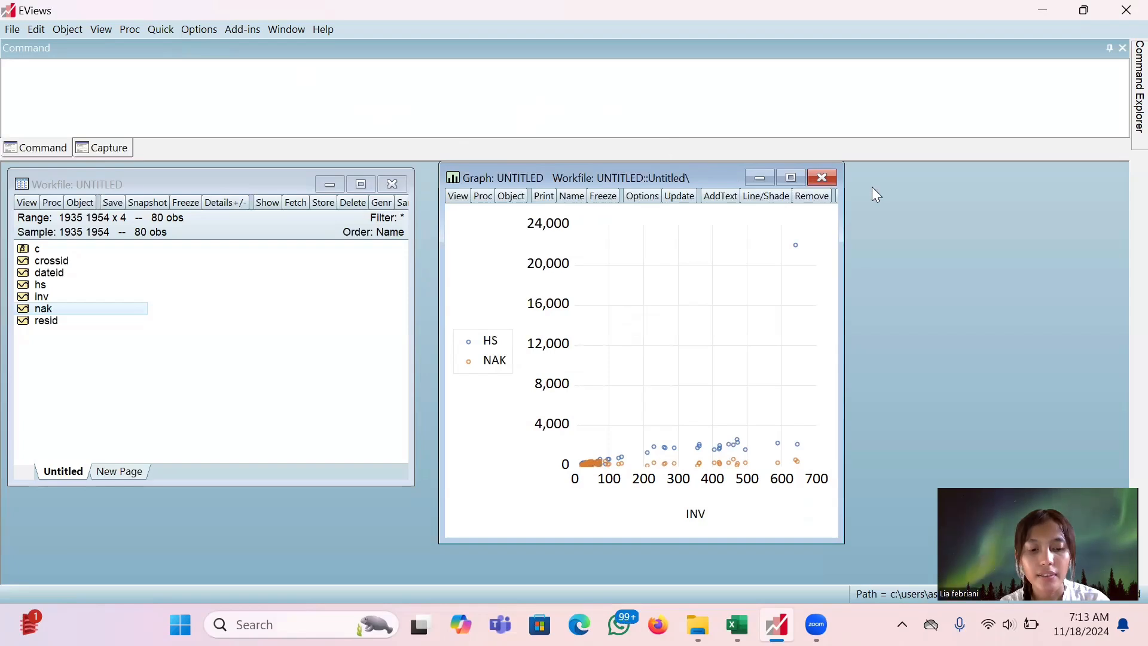
- Discard the untitled scatter graph, and produce a group correlation matrix for the series inv, hs and nak beside the workfile
left_click(829, 177)
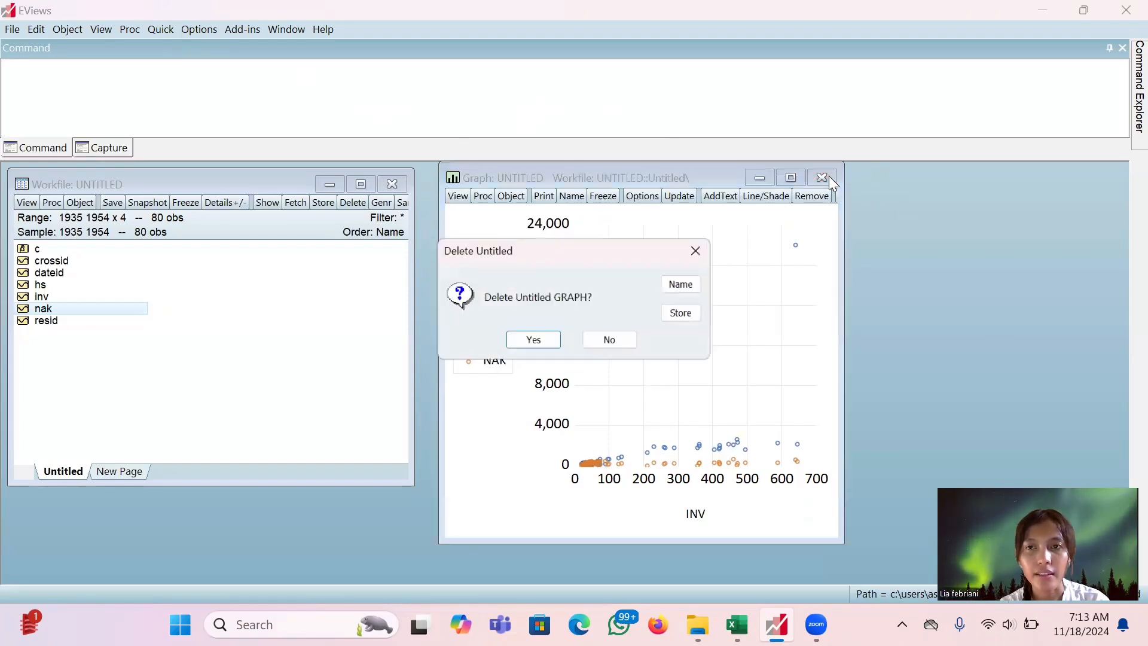
left_click(531, 342)
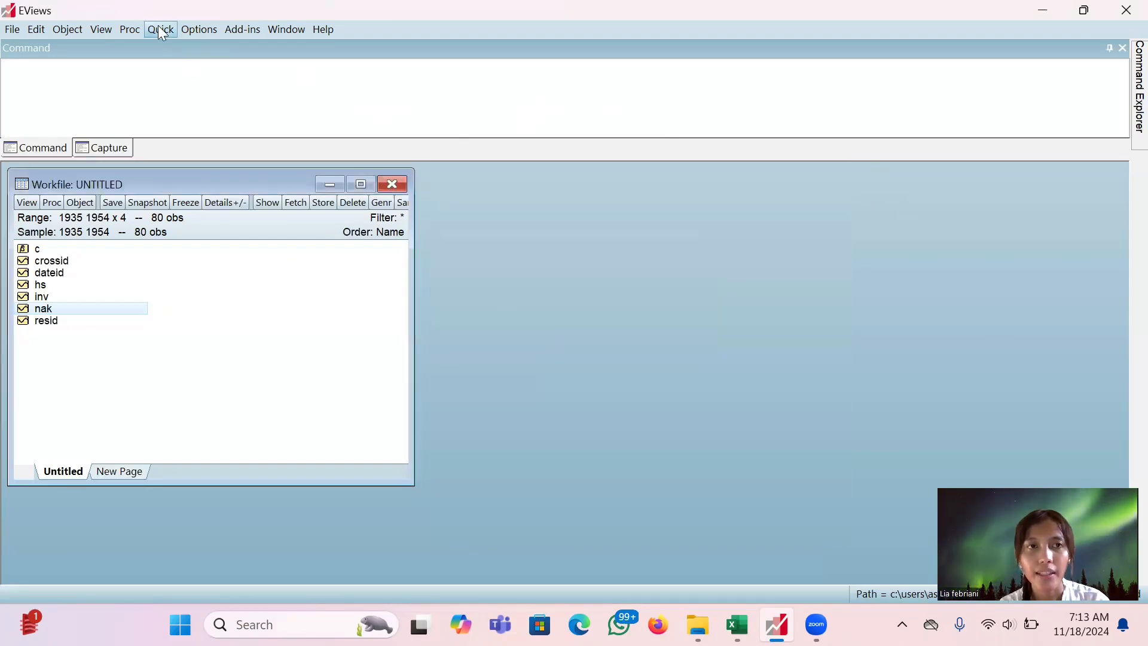
left_click(161, 30)
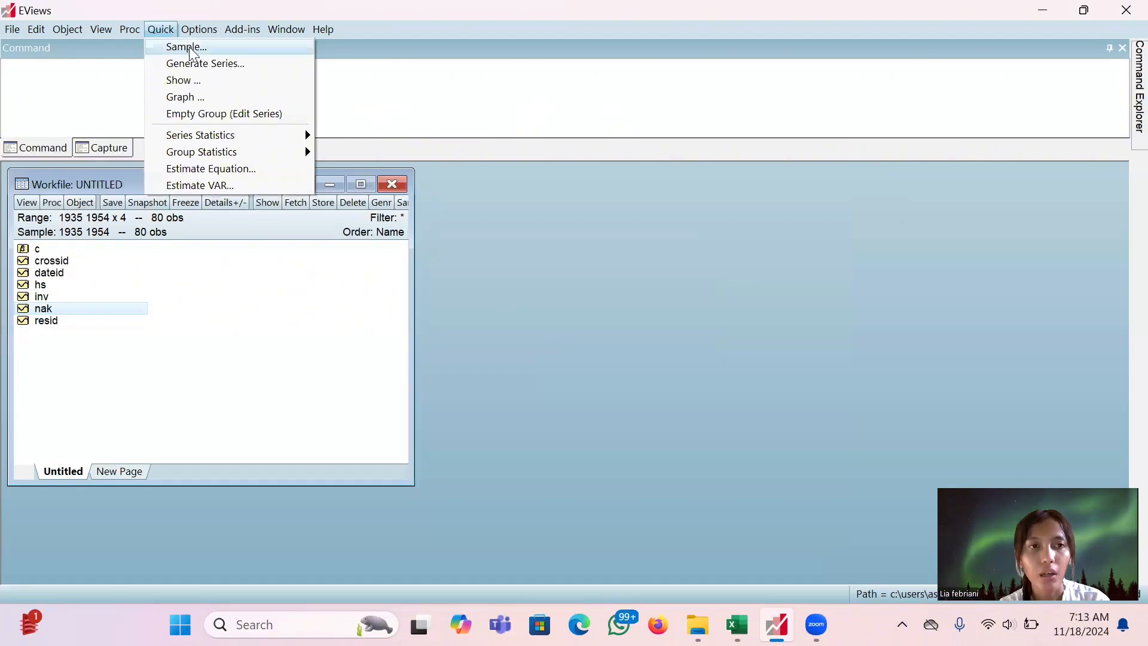
mouse_move(293, 156)
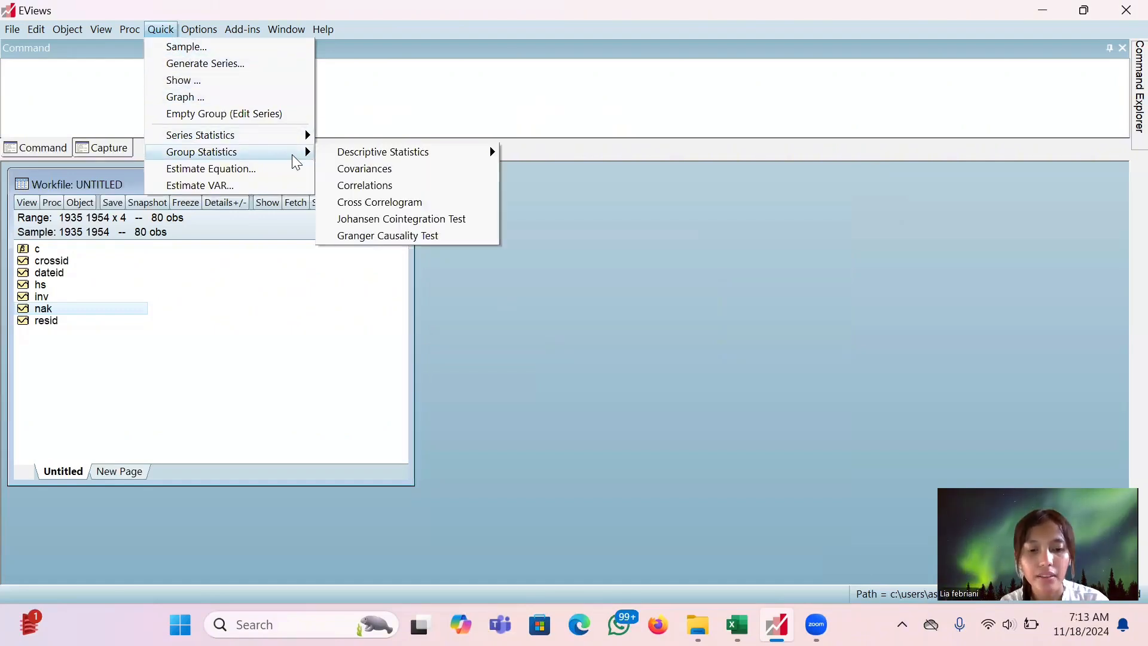
left_click(436, 187)
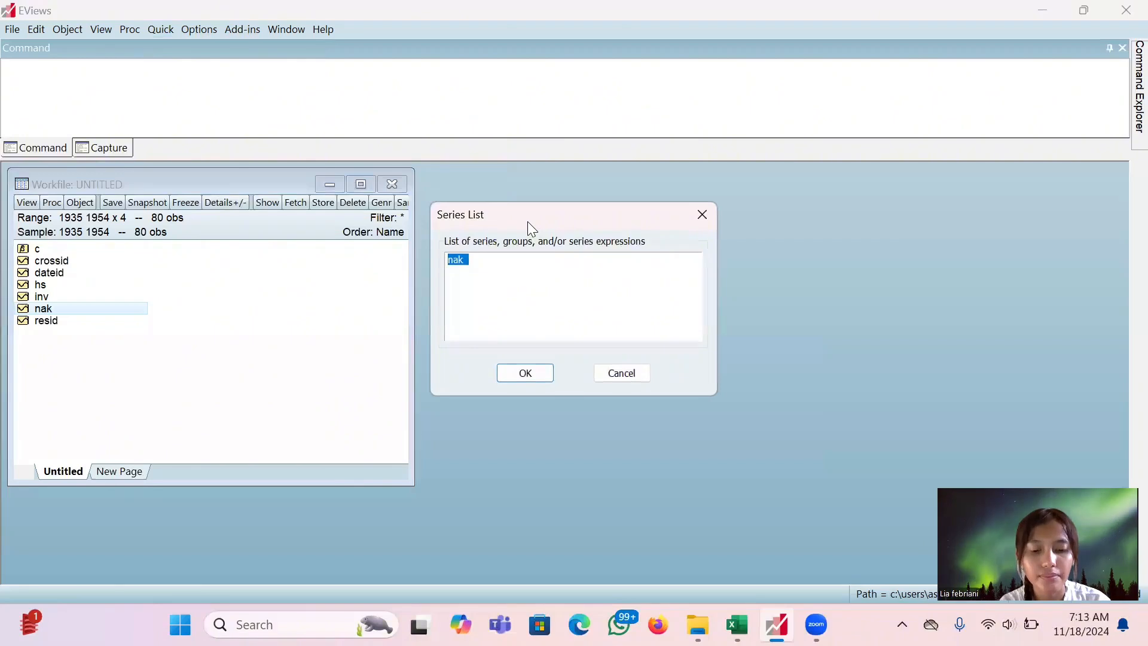
key("BackSpace")
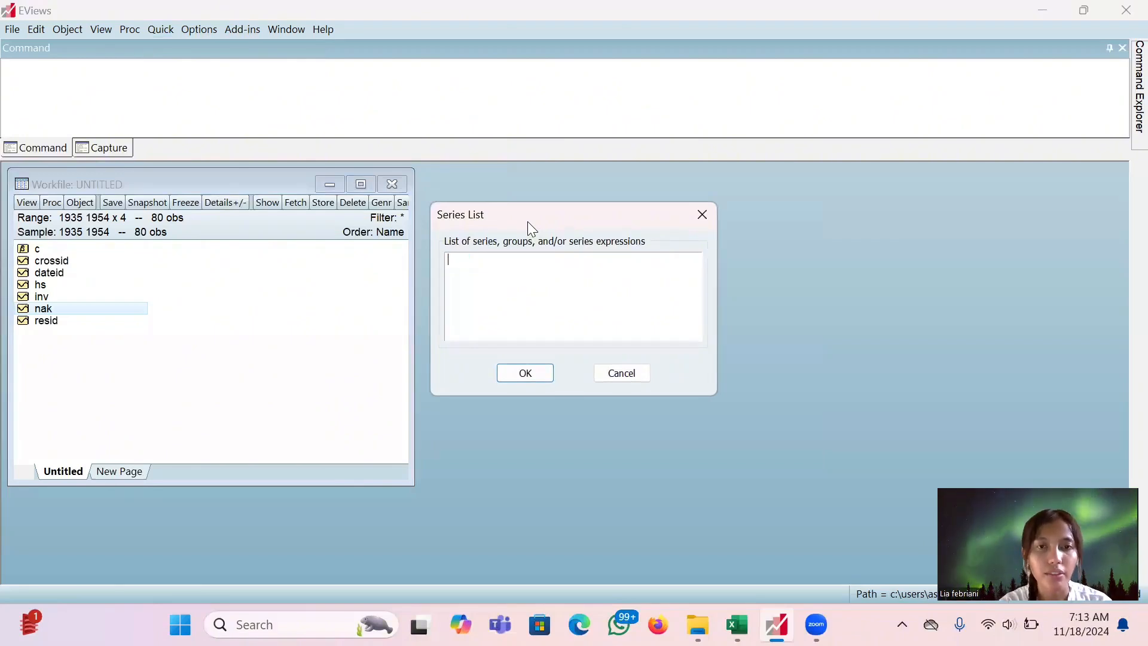
type("inv")
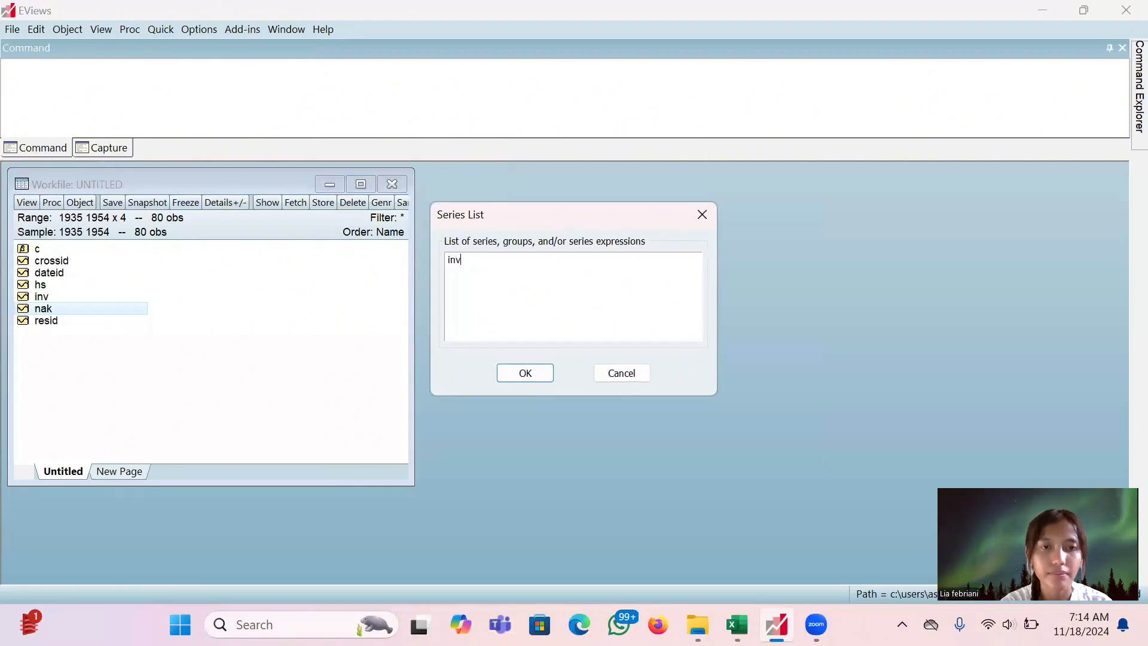
type(" h")
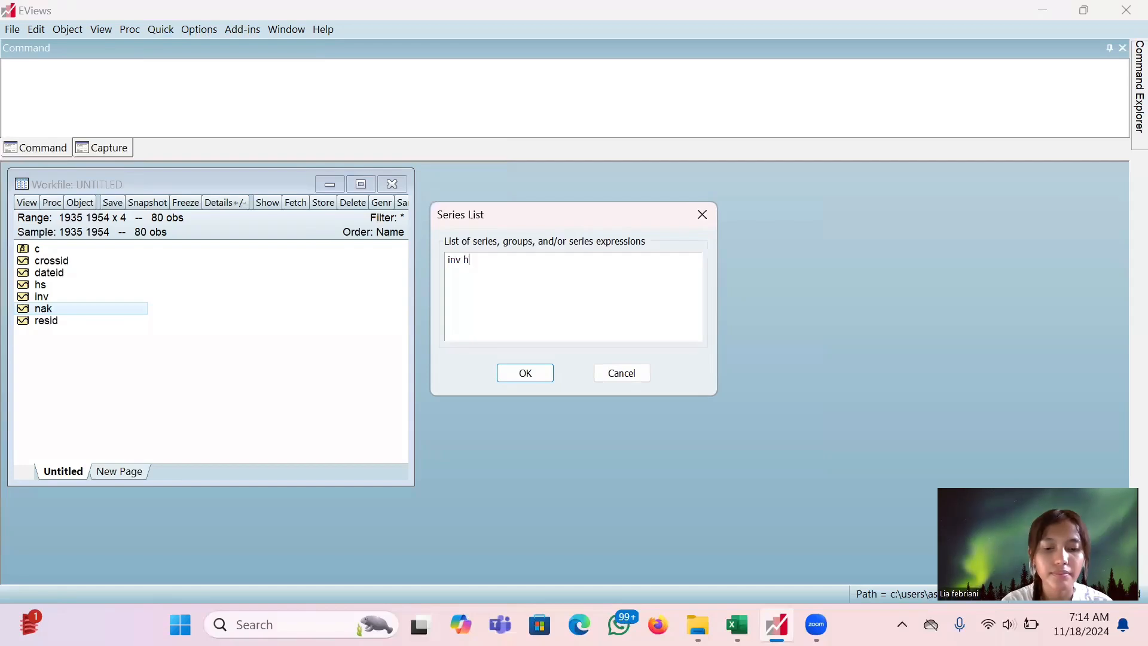
type("s nak")
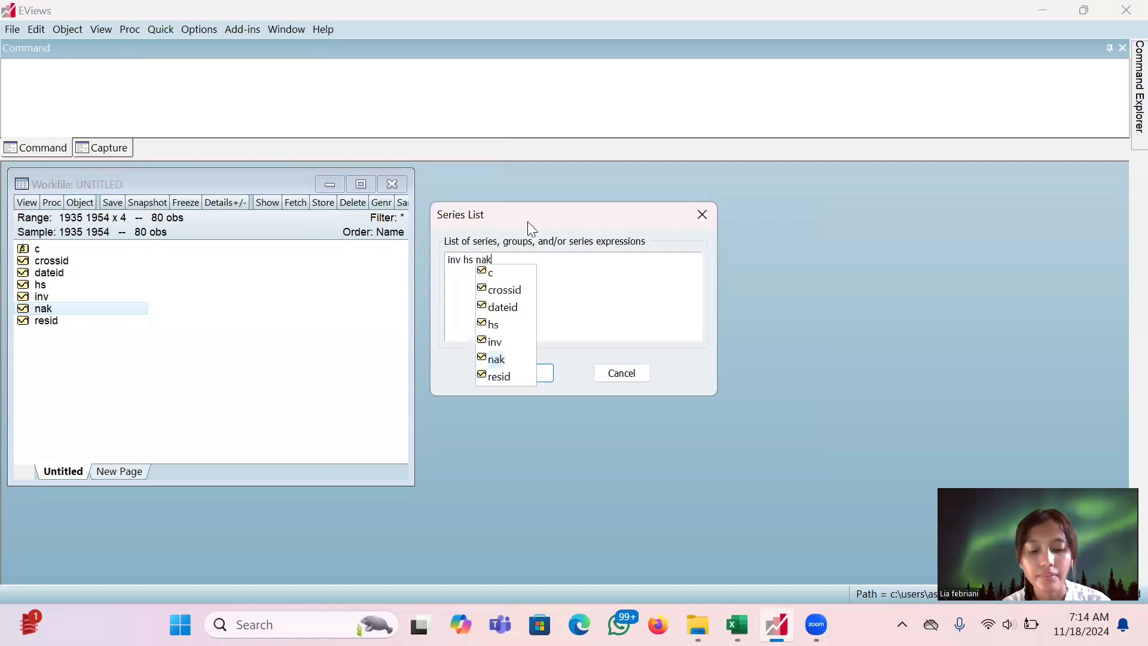
left_click(545, 377)
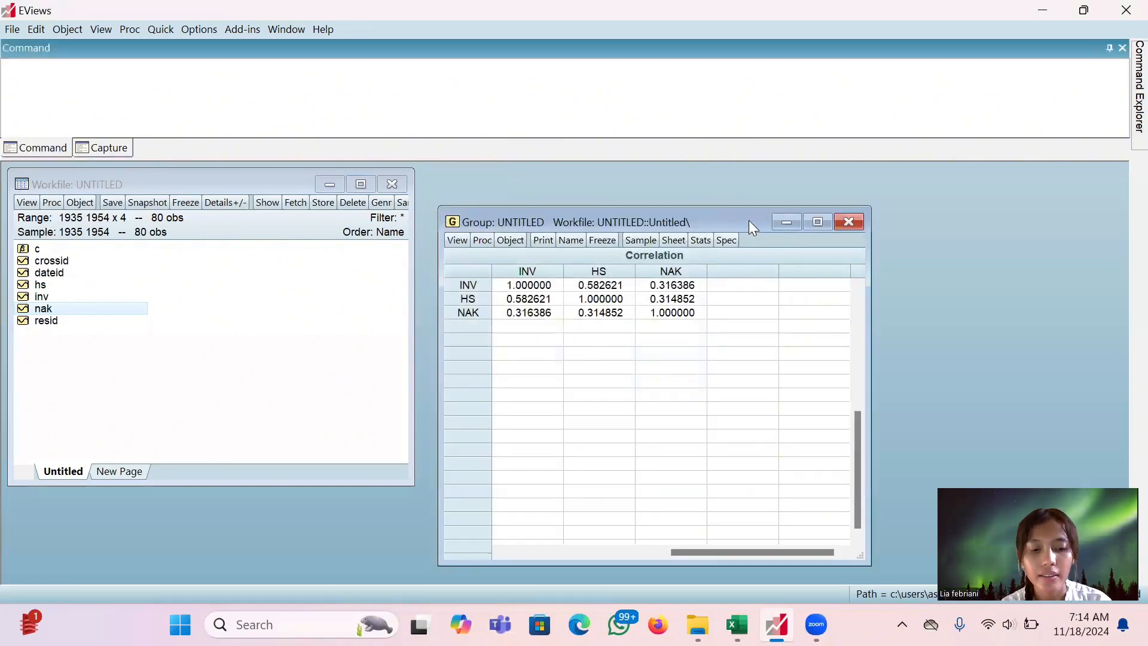
left_click_drag(748, 221, 703, 163)
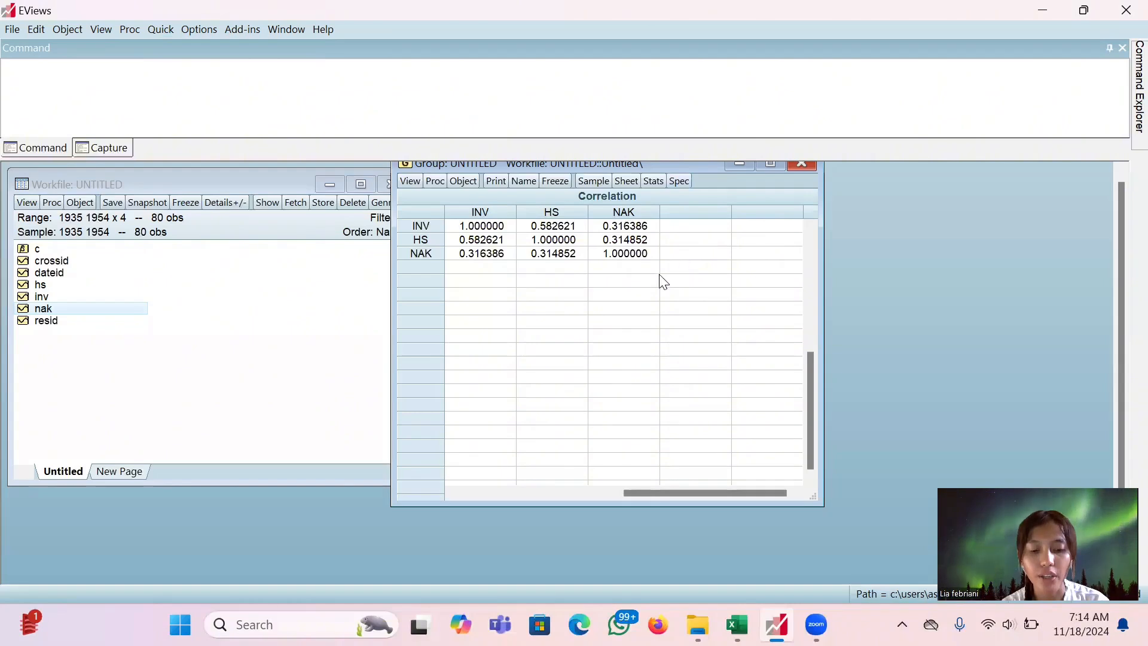
- Freeze the correlation matrix into a separate table, and delete that untitled table
left_click(566, 182)
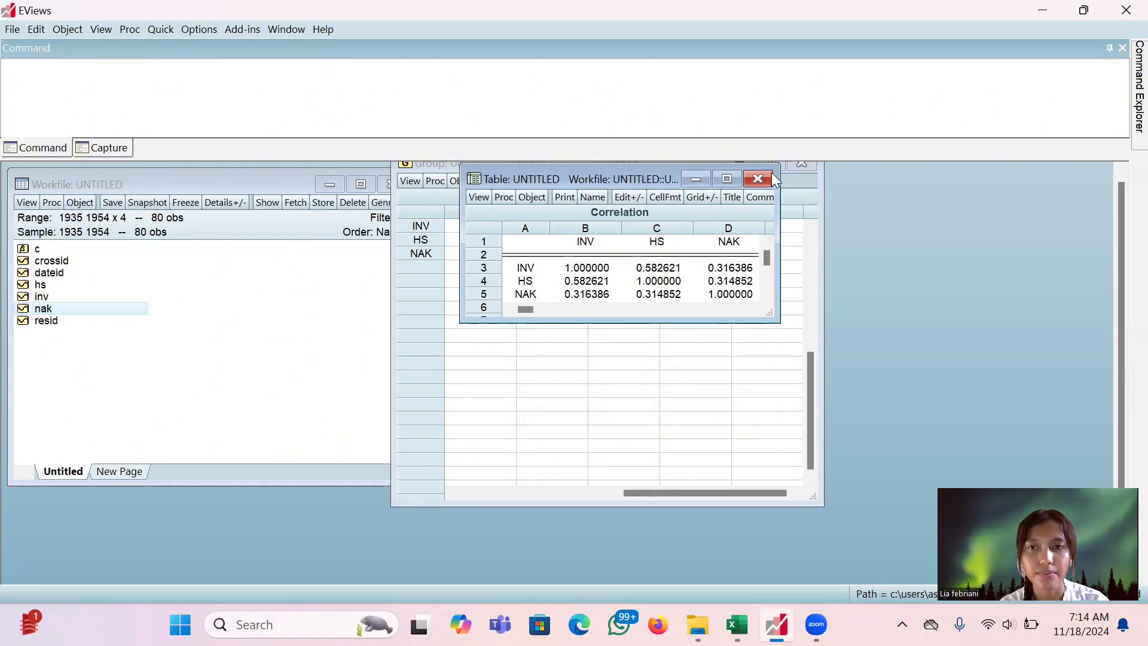
left_click(759, 179)
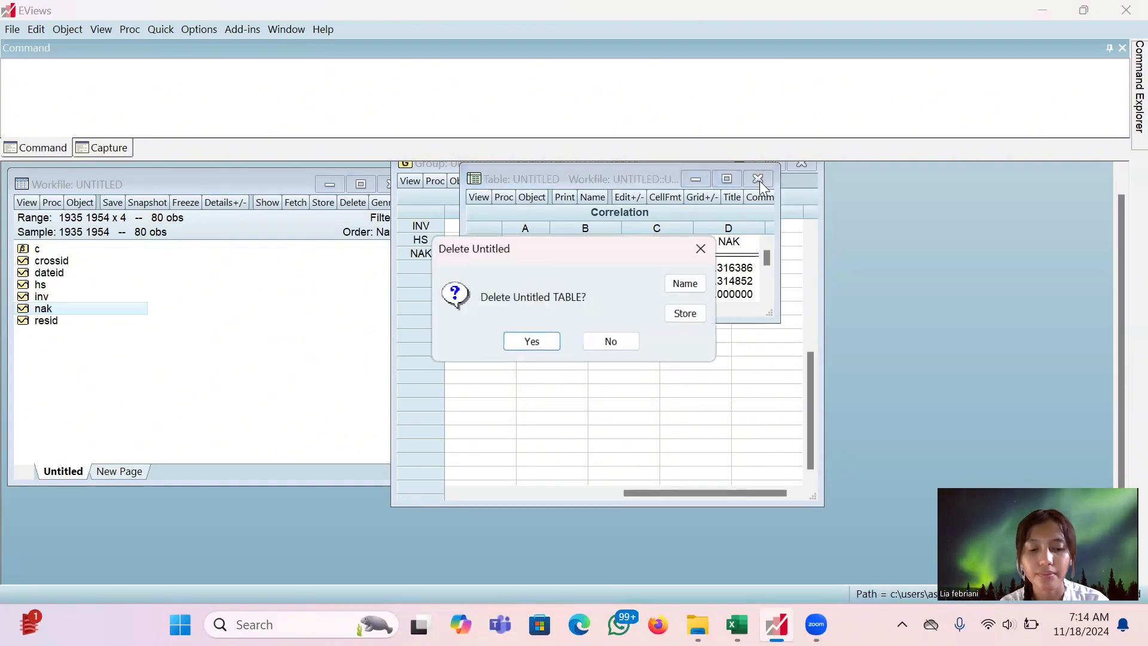
left_click(546, 341)
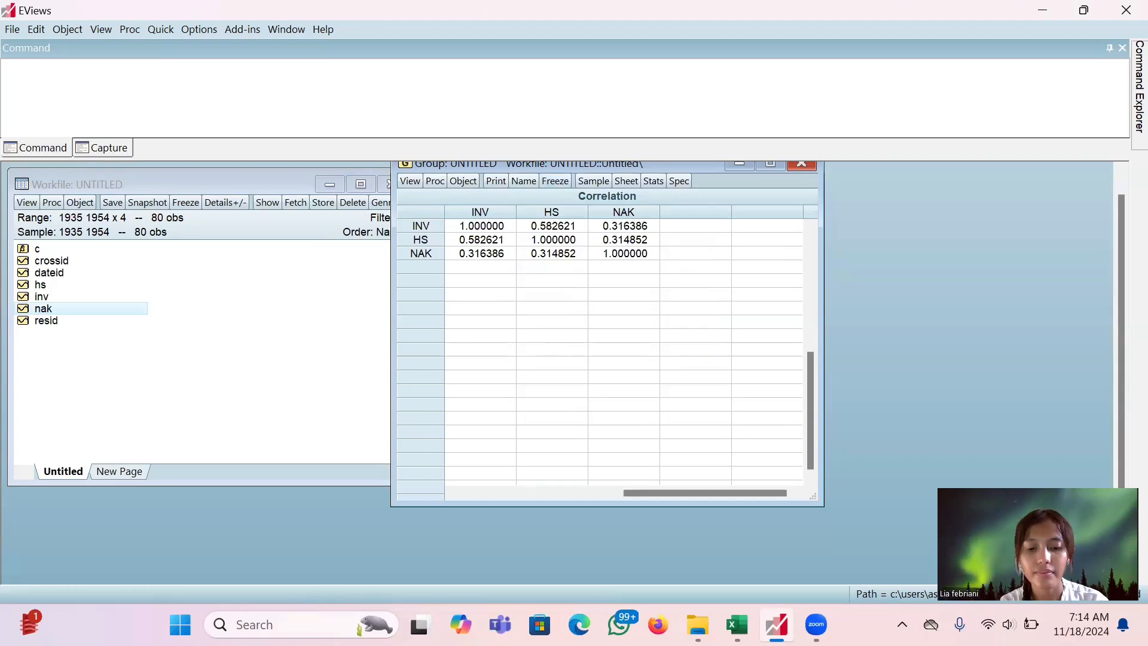
- Estimate the equation inv c hs nak with the LS - Least Squares method over the sample 1935 1954
mouse_move(816, 624)
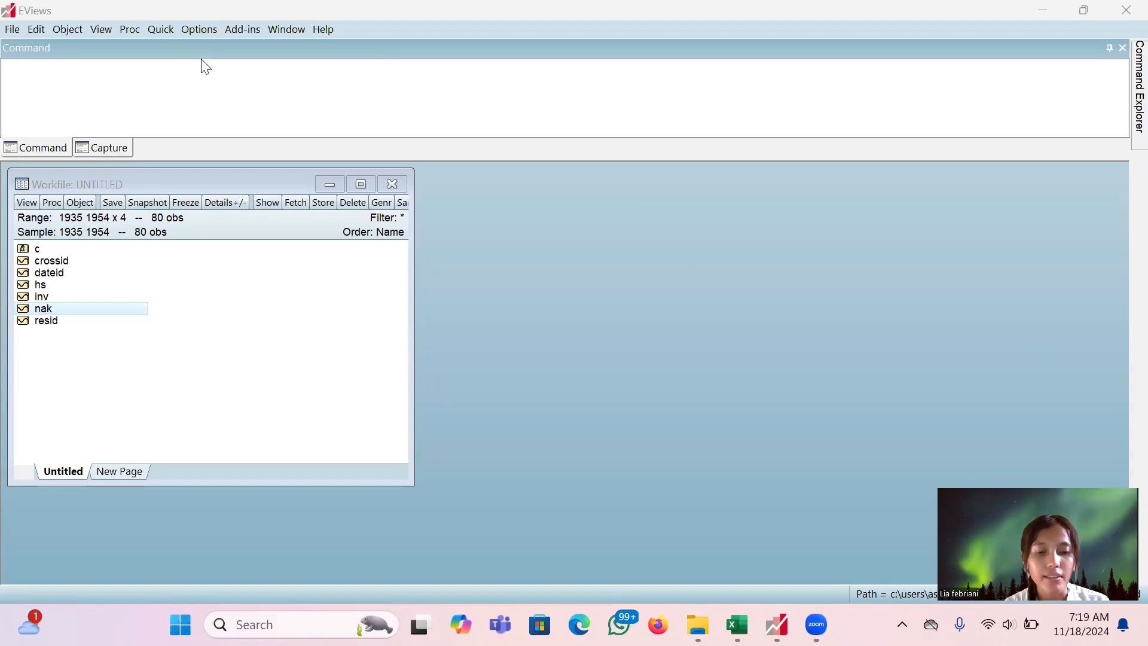
left_click(167, 30)
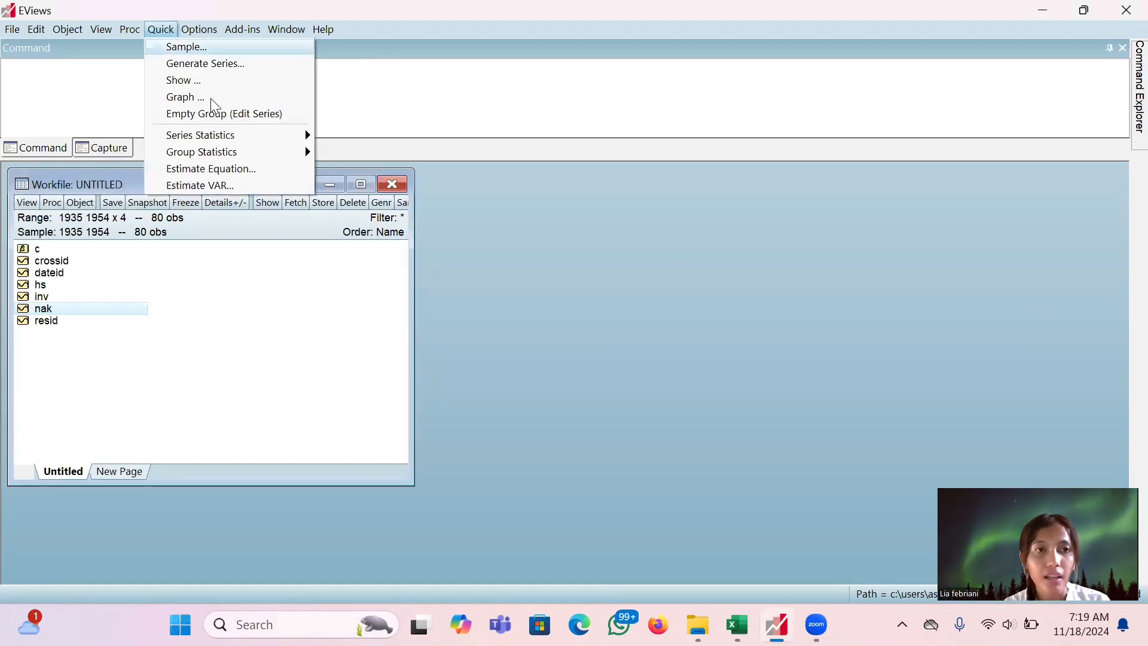
left_click(256, 168)
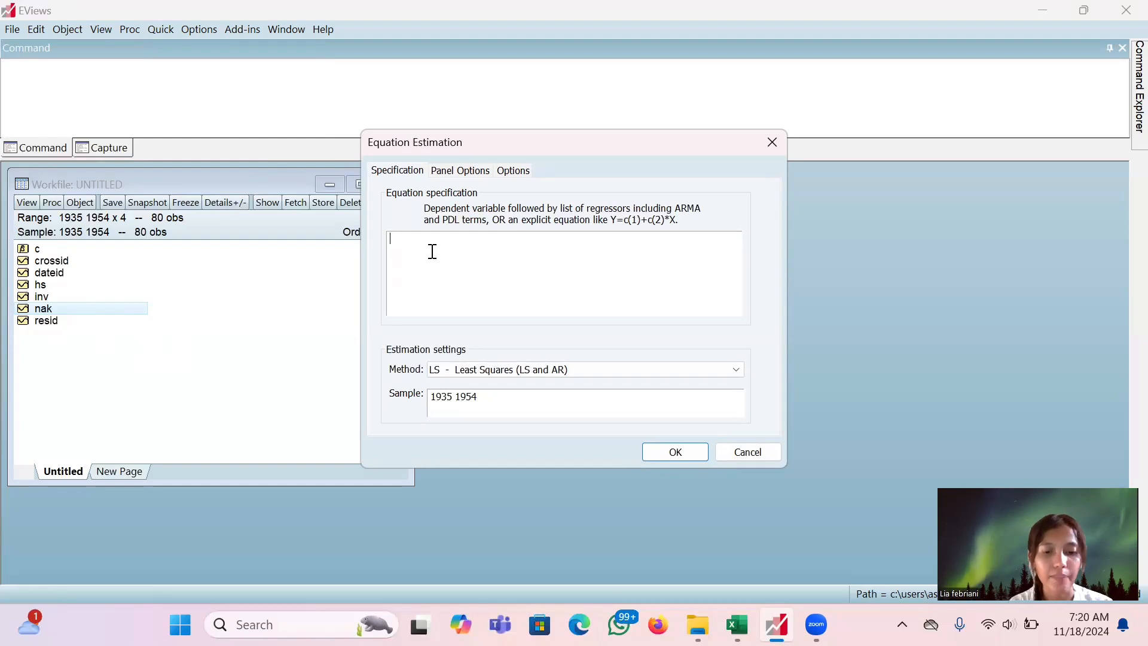
type("y")
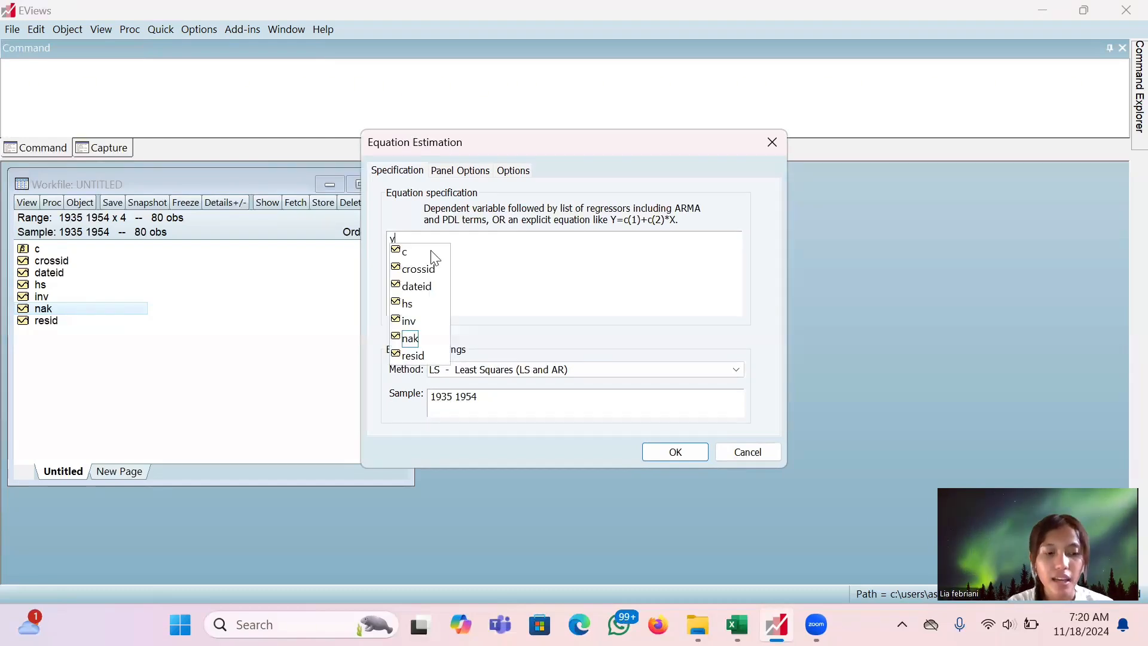
key("BackSpace")
type("inv")
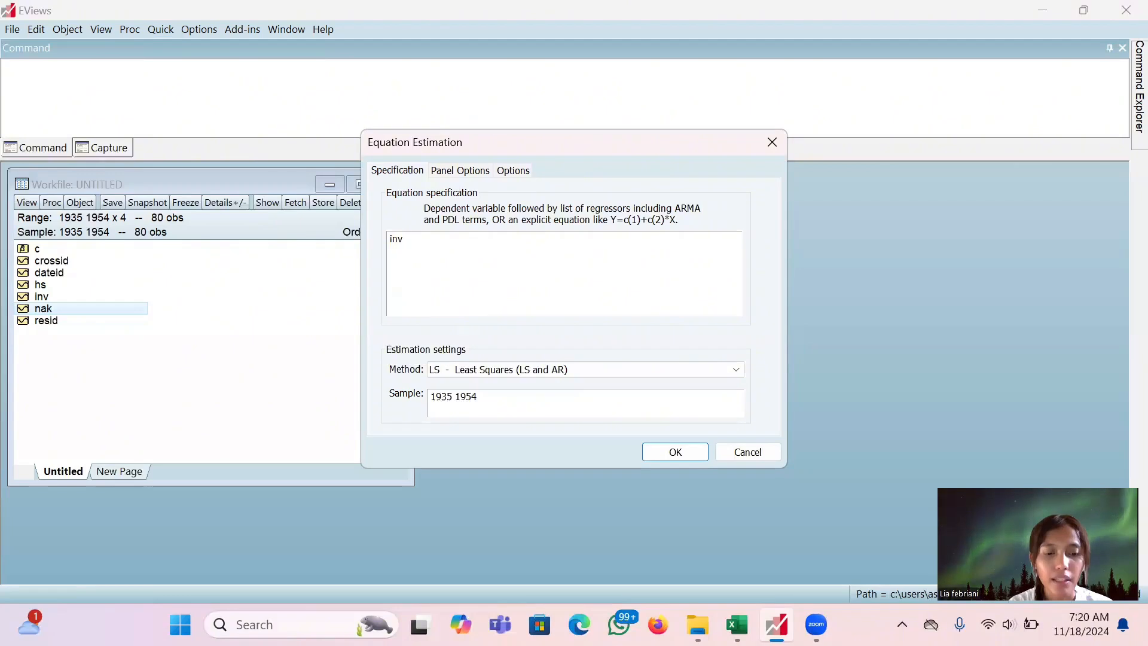
type(" c")
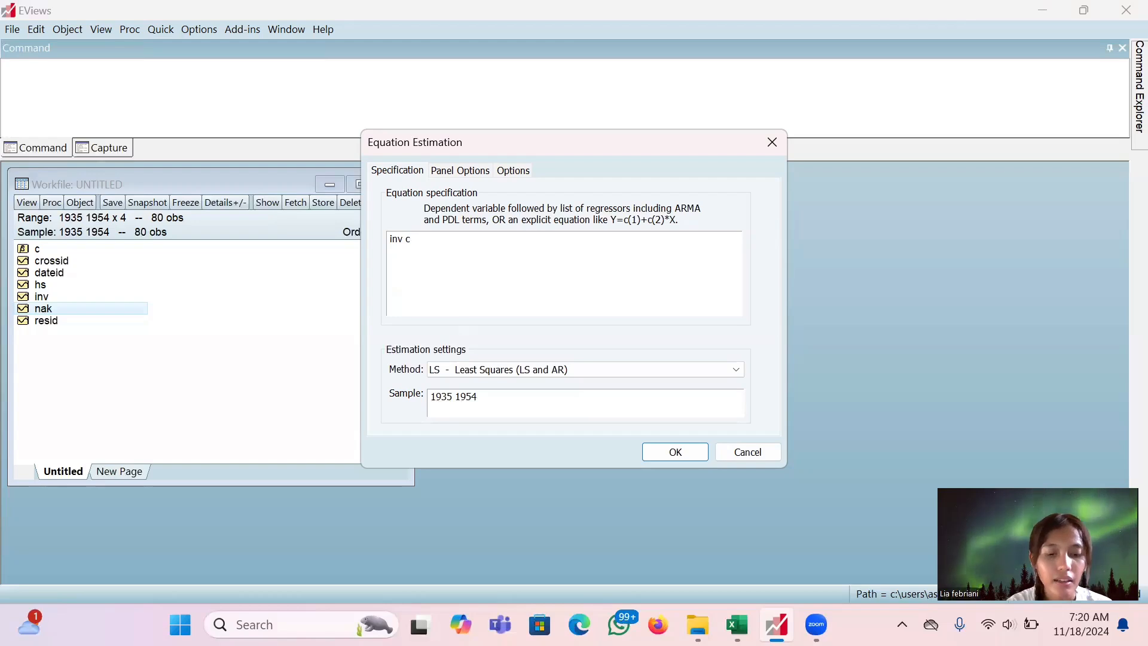
type("hs")
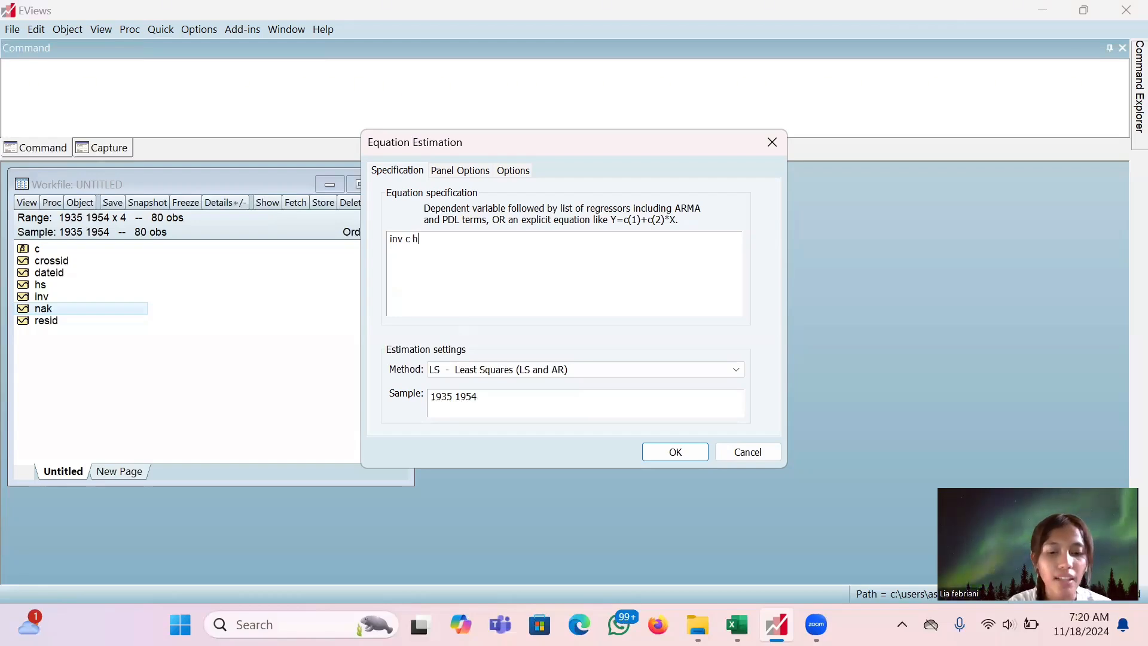
key("BackSpace")
type("s")
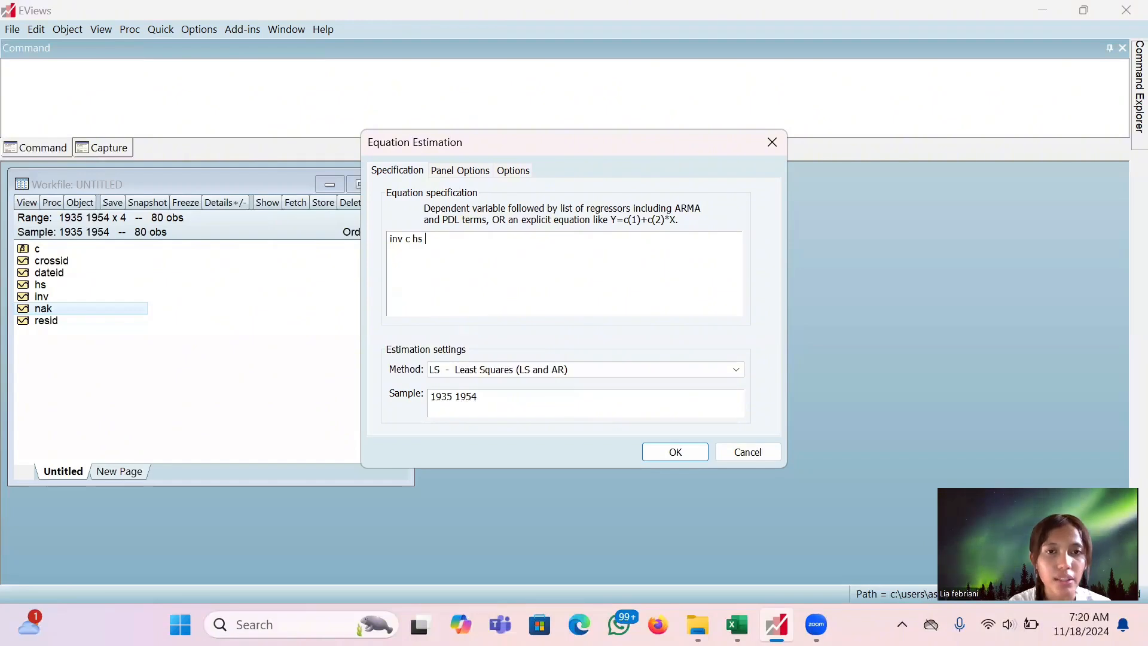
type(" nak")
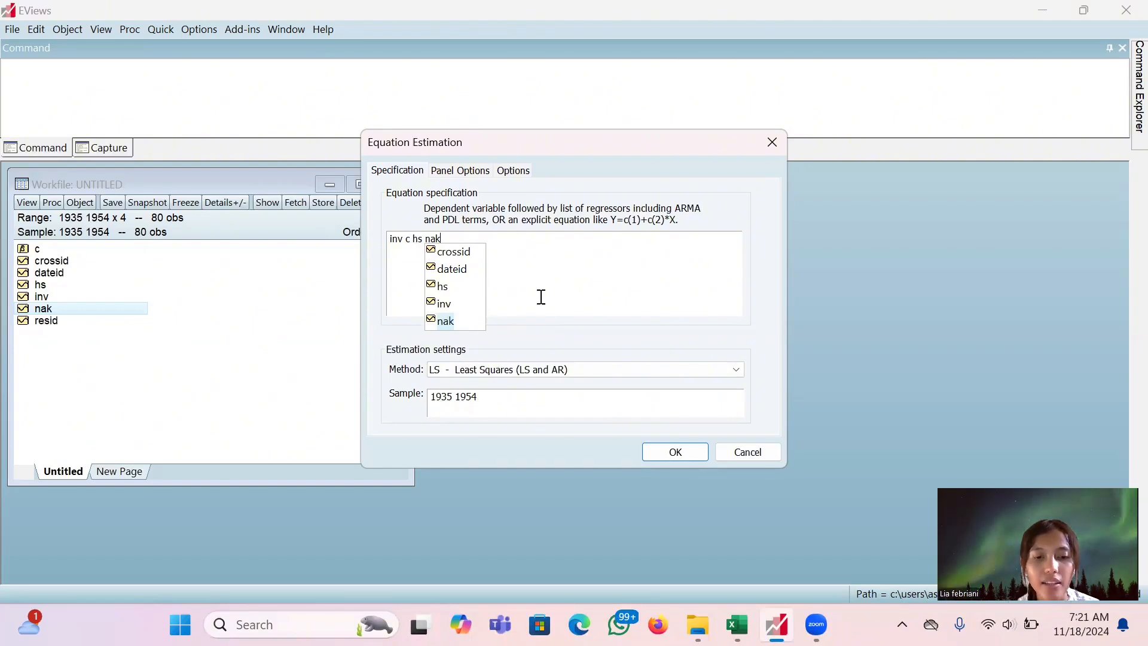
left_click(680, 454)
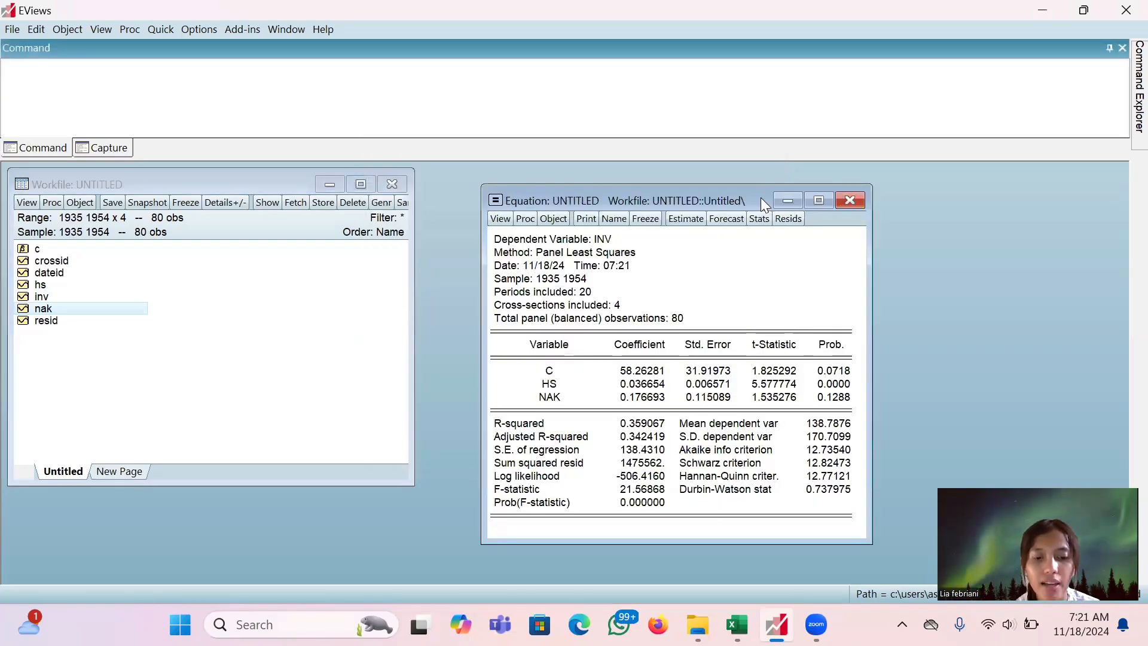
- Reposition the equation window, enlarge it to view the regression output, and return it to normal size
left_click_drag(761, 197, 701, 162)
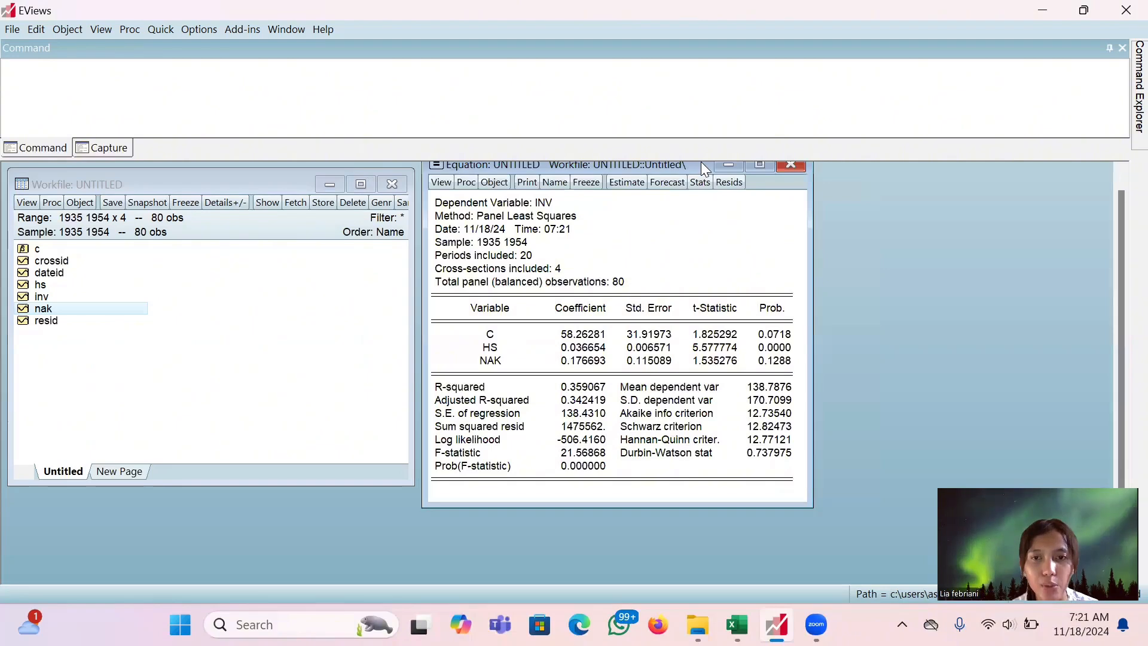
left_click(760, 167)
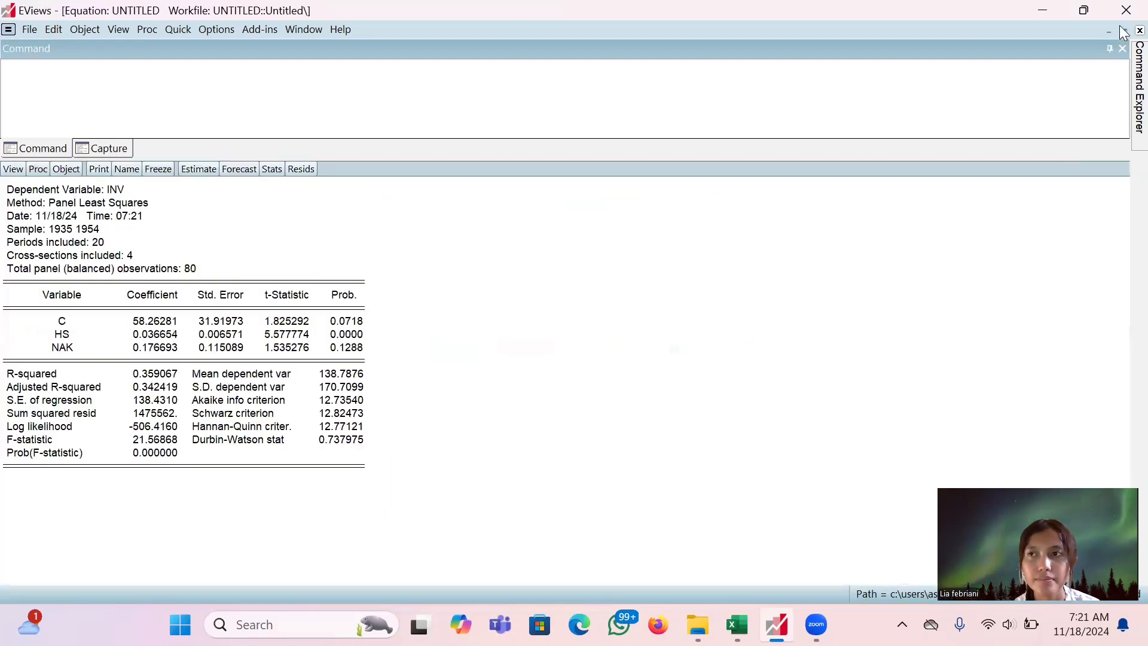
left_click(1124, 31)
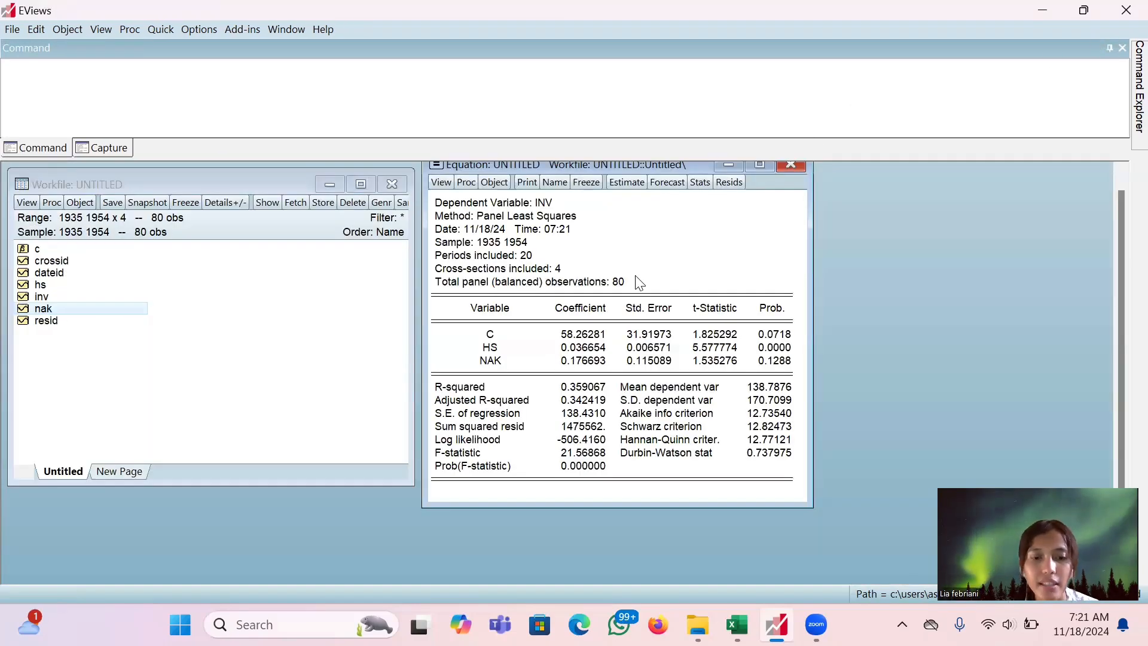